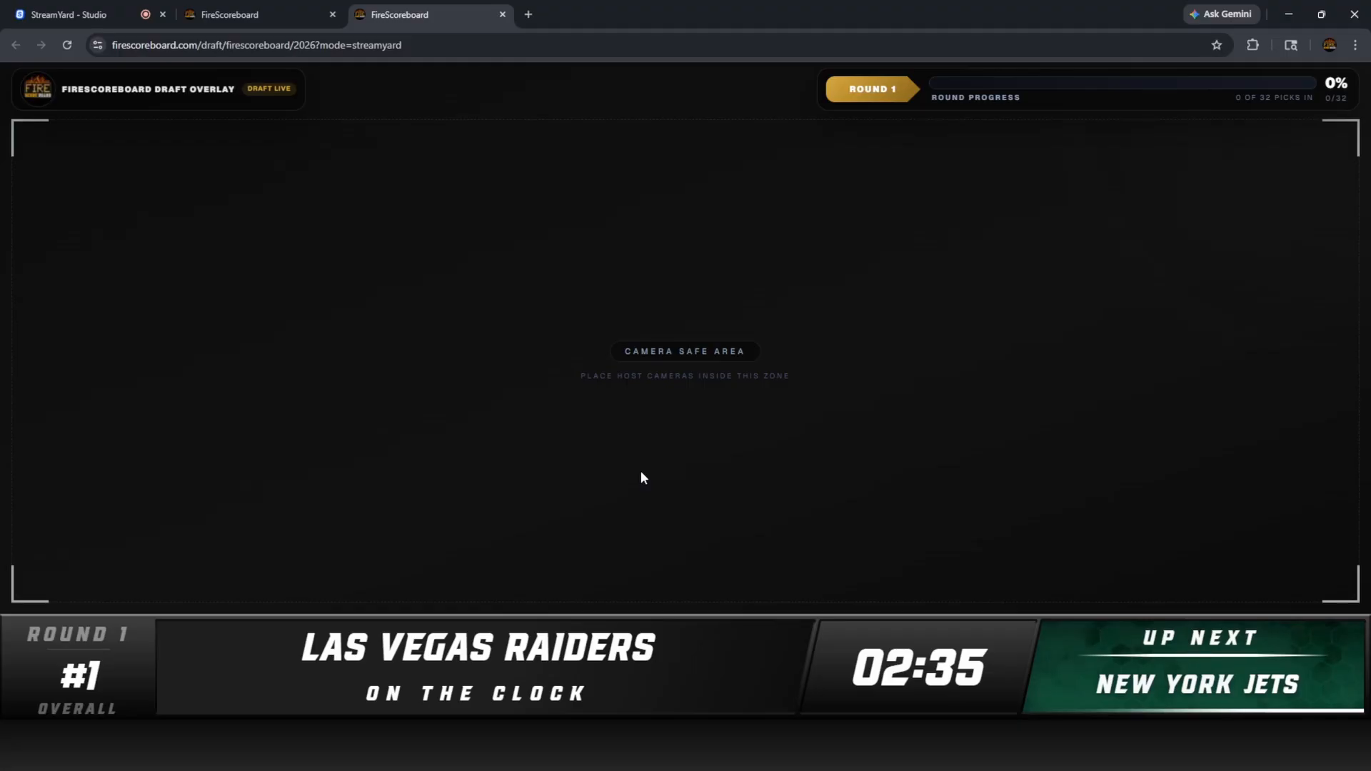
Inspect the overlay page with the browser's developer tools and turn on device emulation
right_click(641, 477)
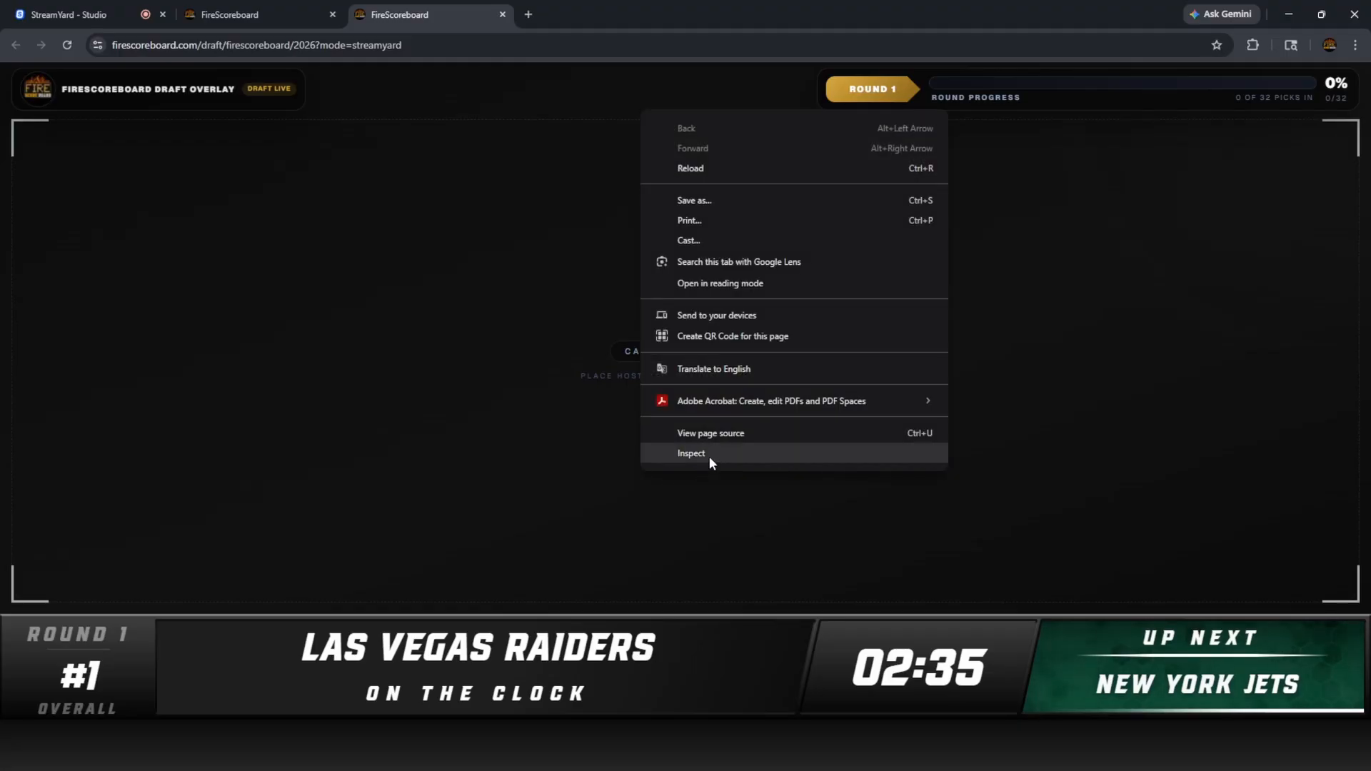
left_click(710, 458)
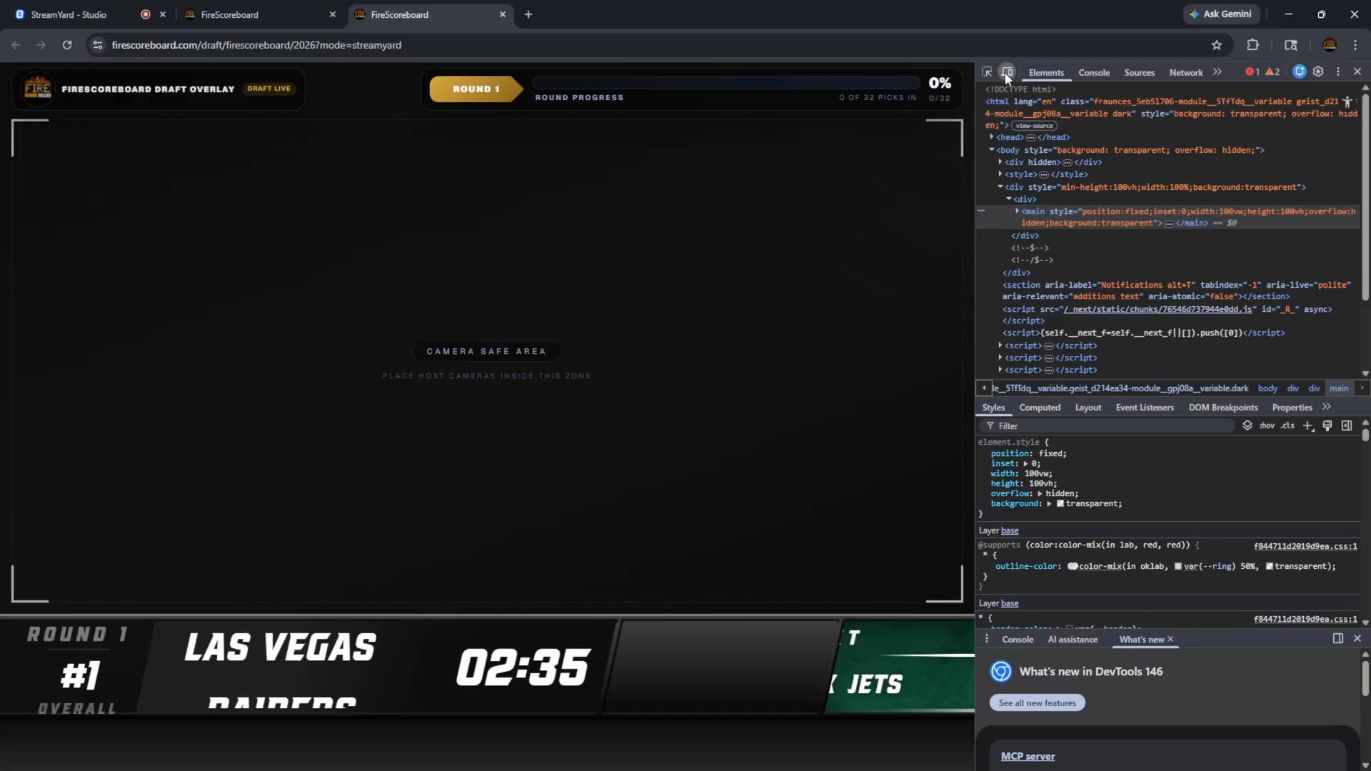
left_click(1006, 72)
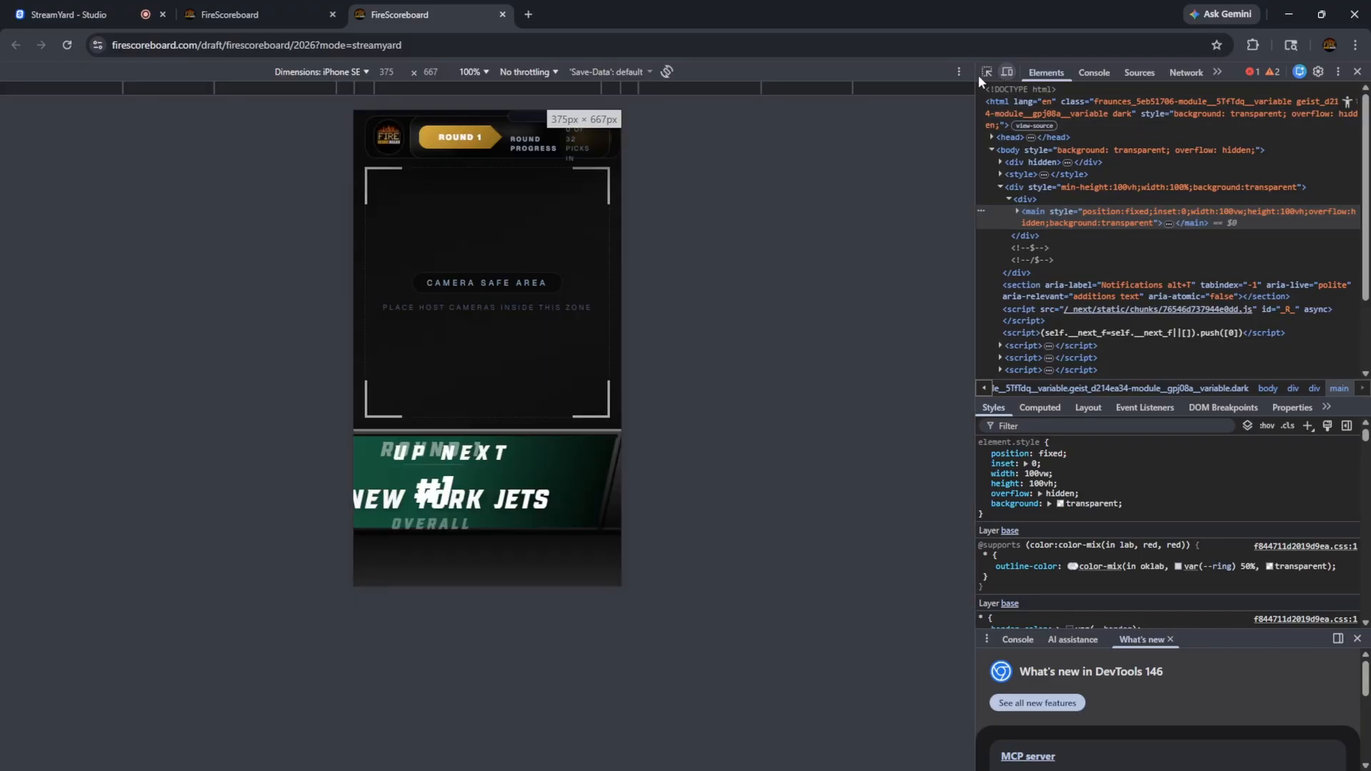
Add a custom emulated device named PC at 1920 × 1080 and apply it to the overlay page
left_click(337, 74)
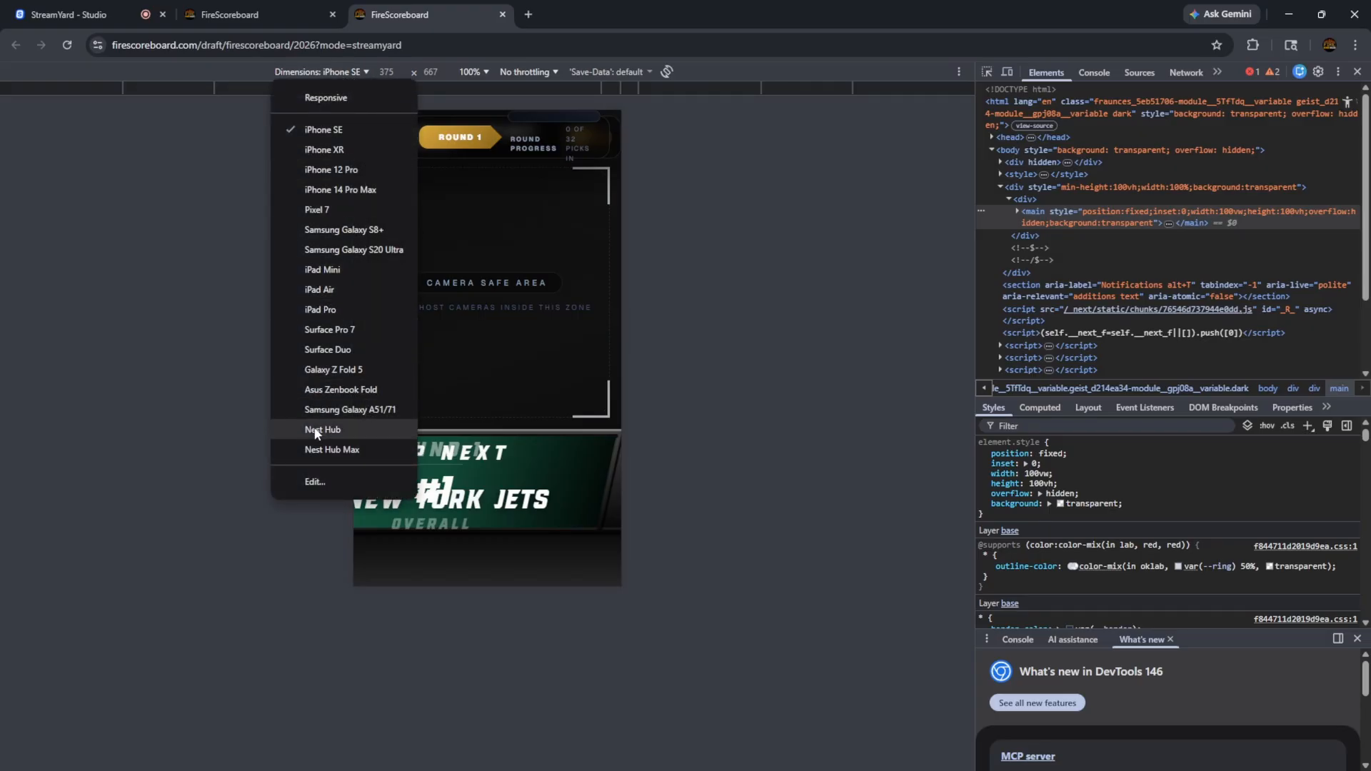
left_click(315, 482)
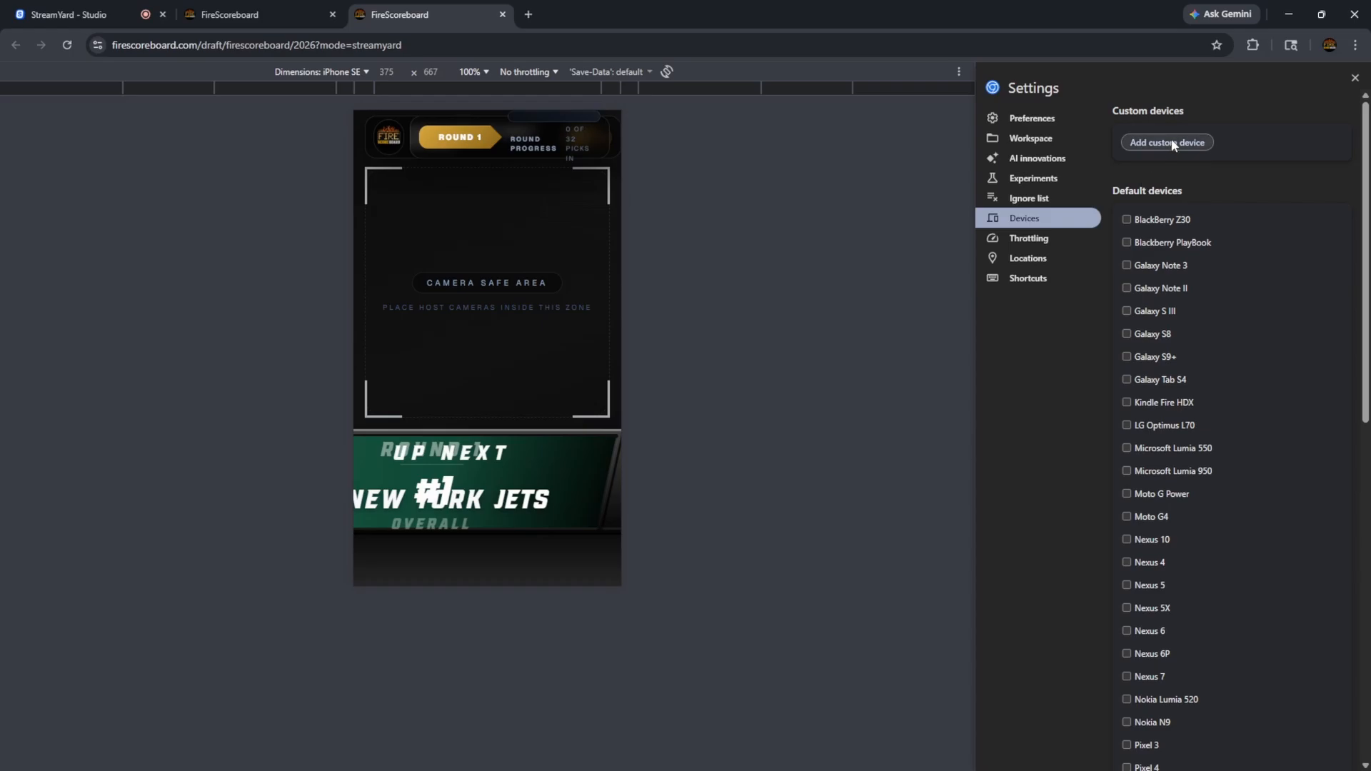
left_click(1173, 144)
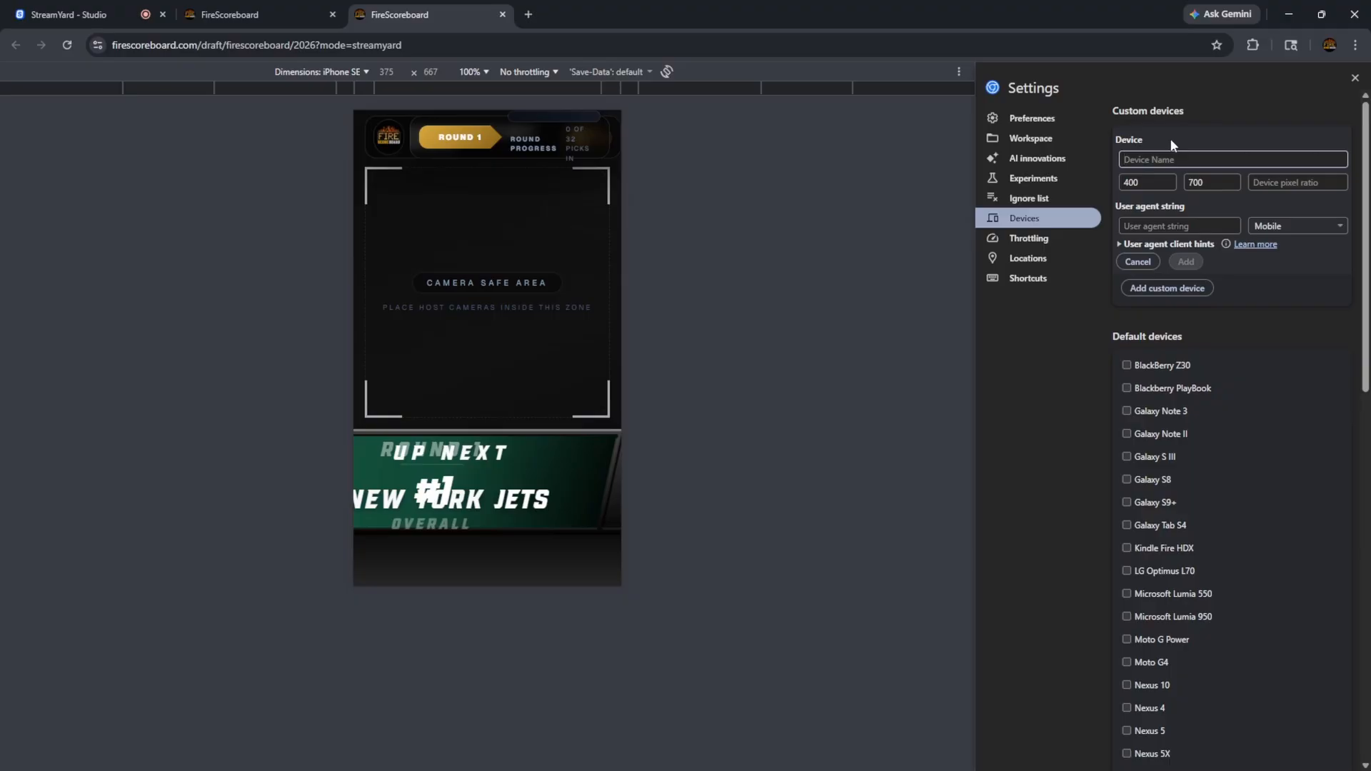
type("PC")
key("Tab")
type("1920")
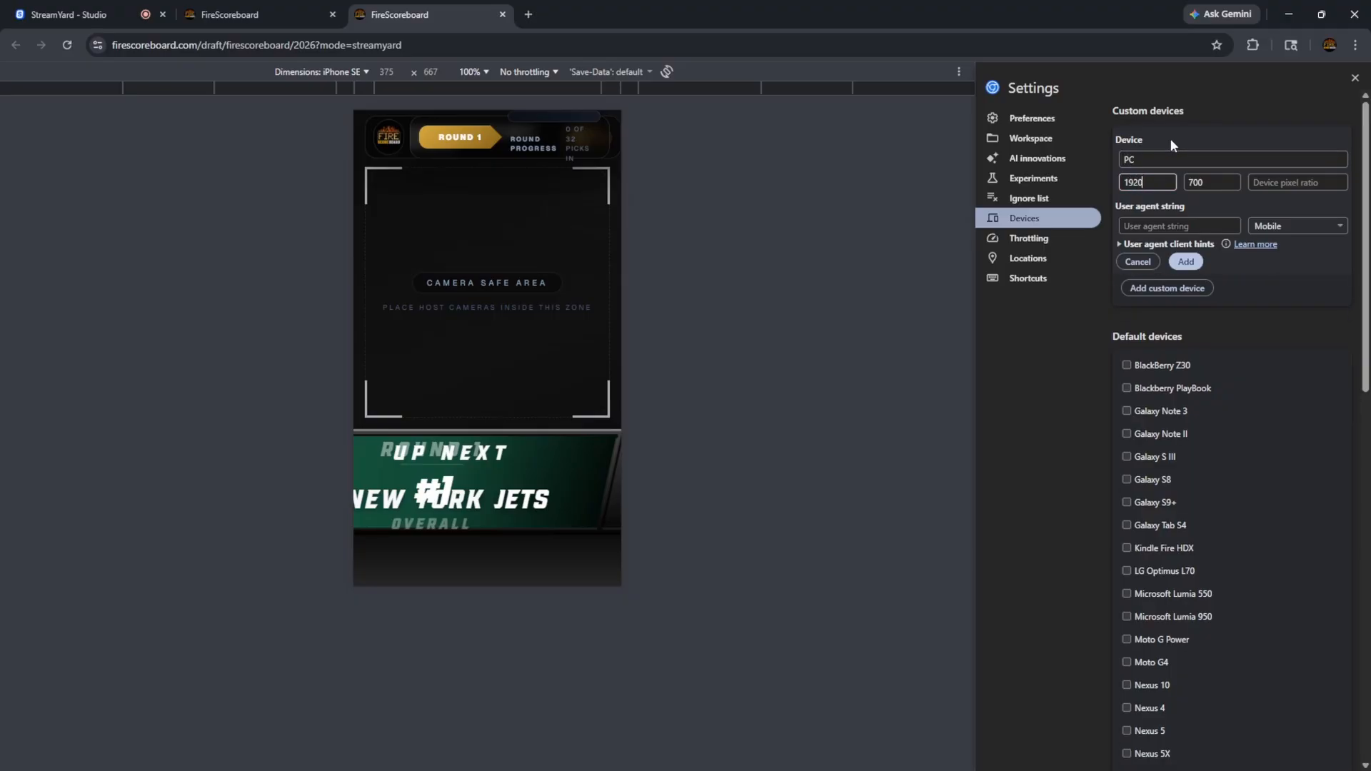
key("Tab")
type("1080")
left_click(1186, 262)
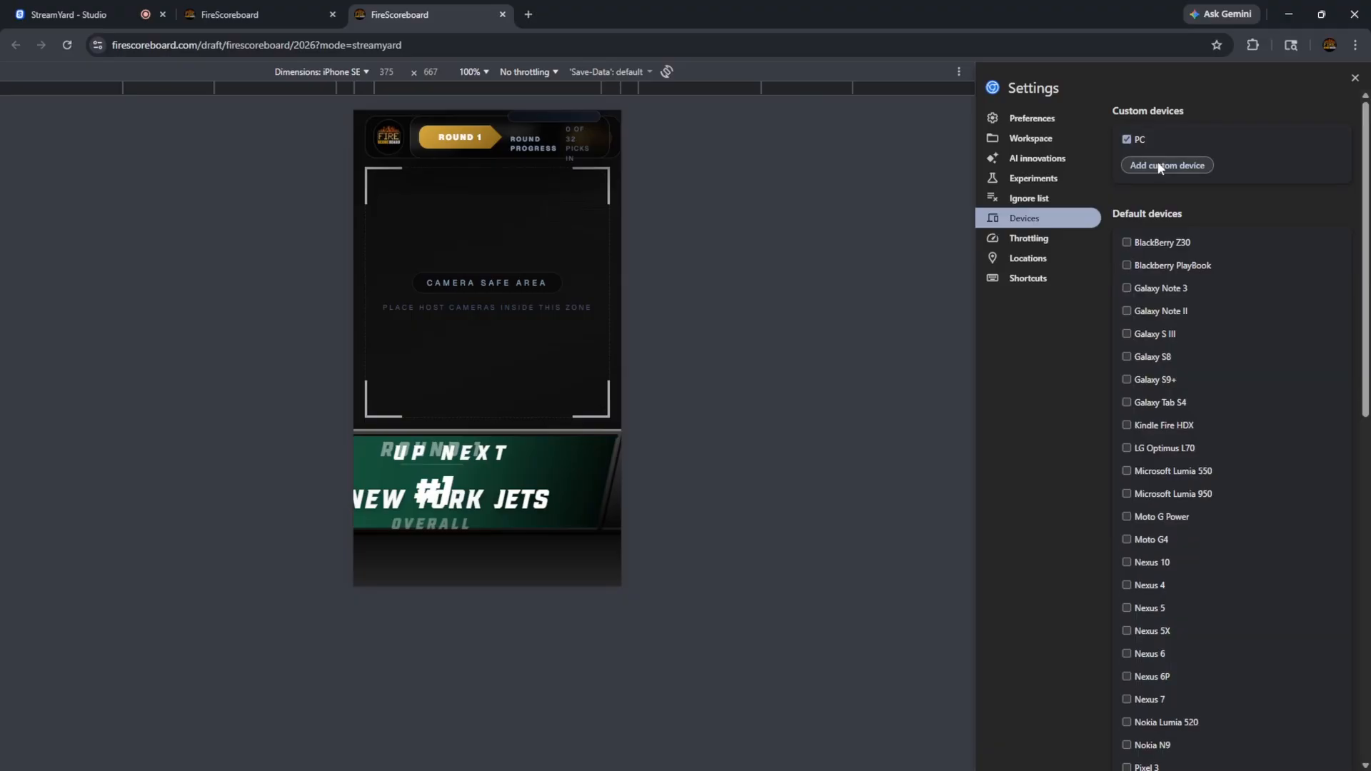
left_click(327, 72)
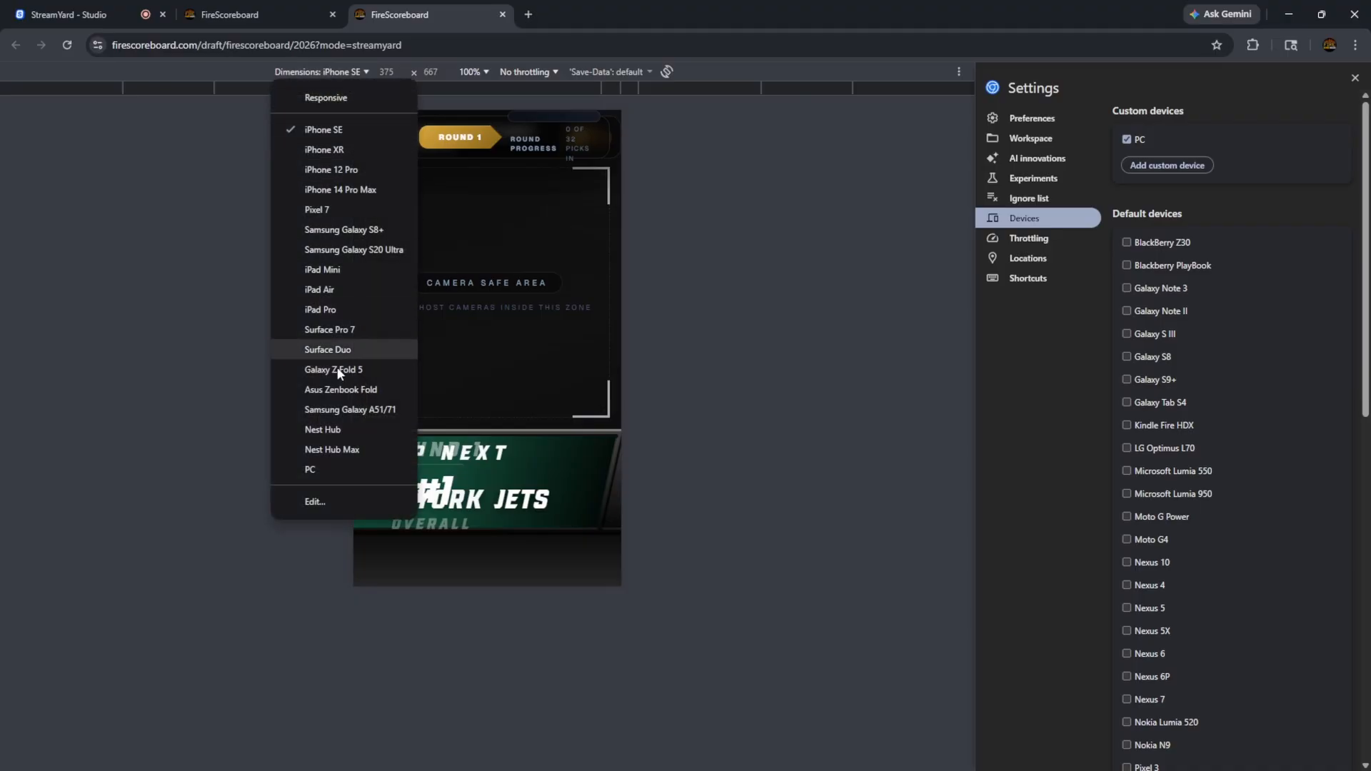
left_click(323, 471)
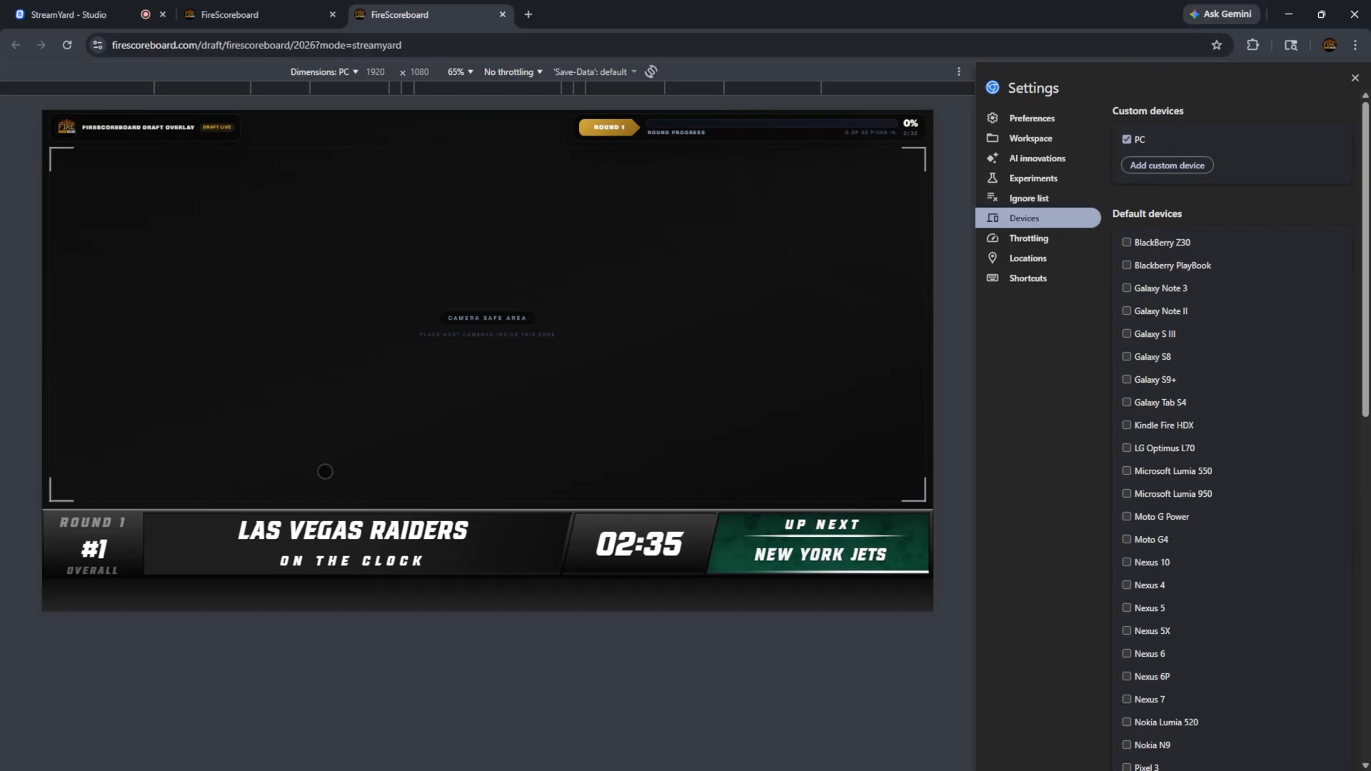
Switch to the StreamYard studio, share the emulated FireScoreboard overlay tab with tab audio, and return to the studio
key("ctrl+1")
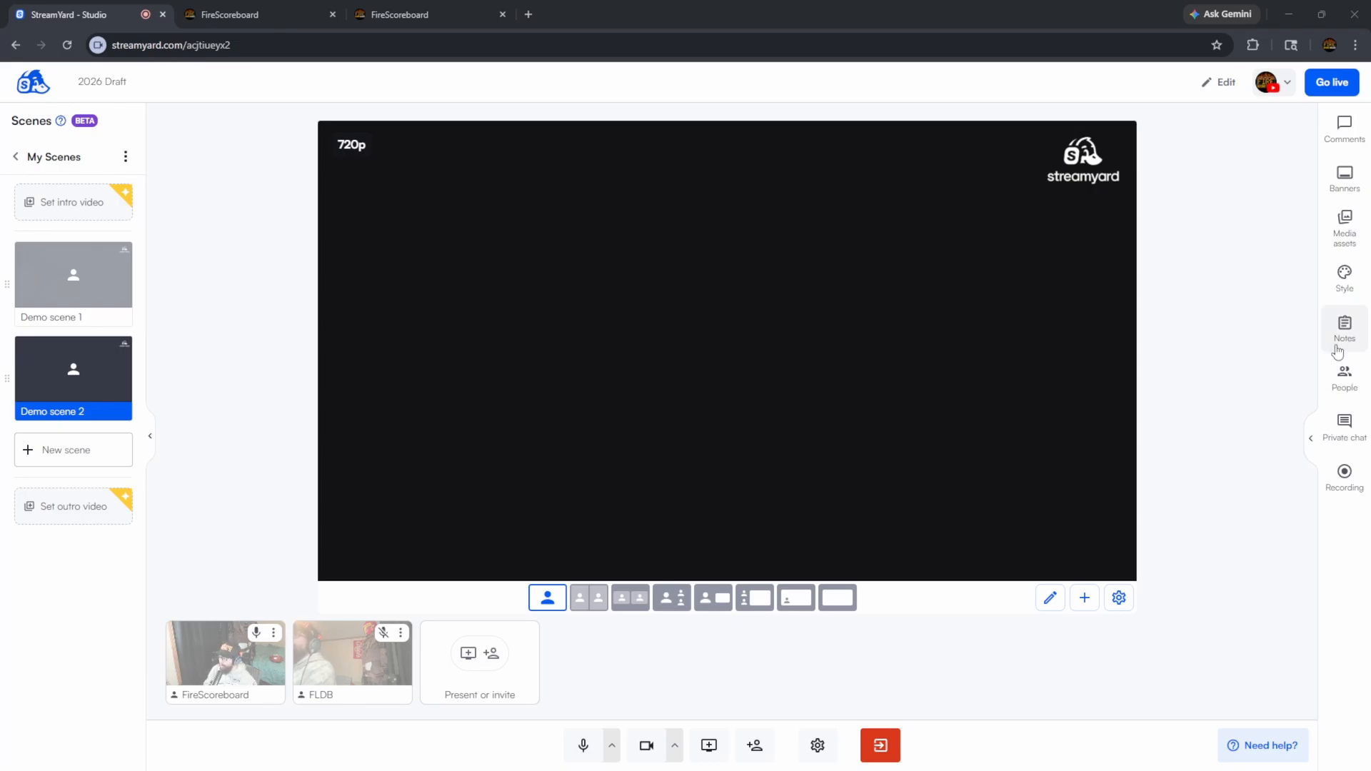
left_click(718, 750)
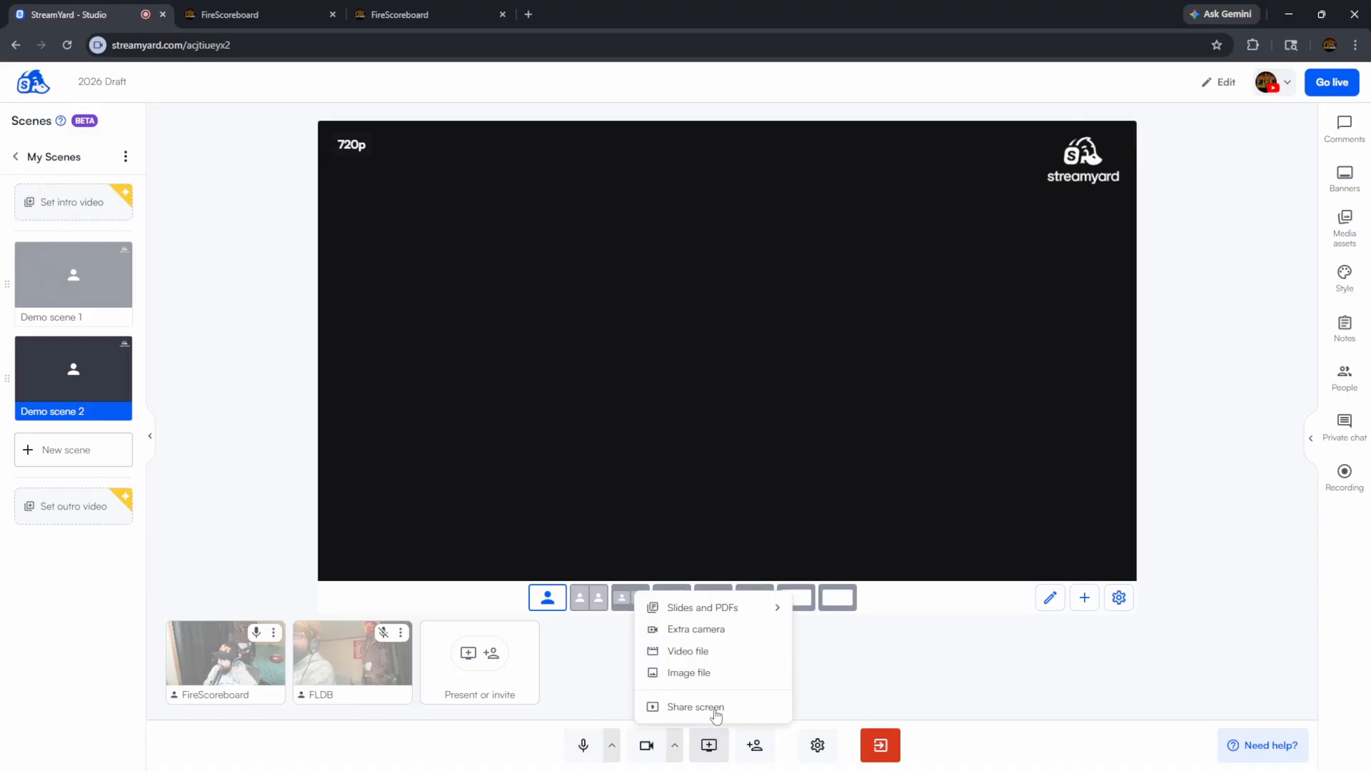
left_click(715, 709)
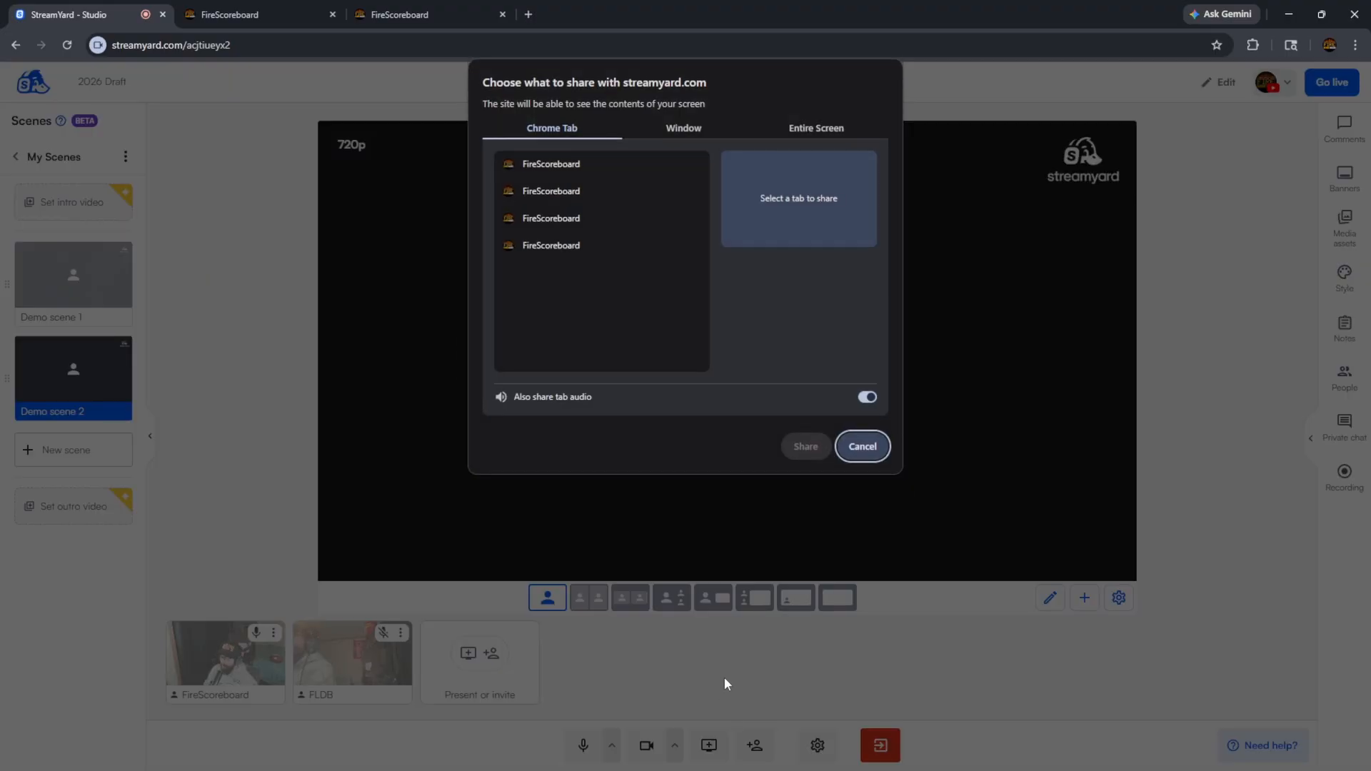
left_click(575, 191)
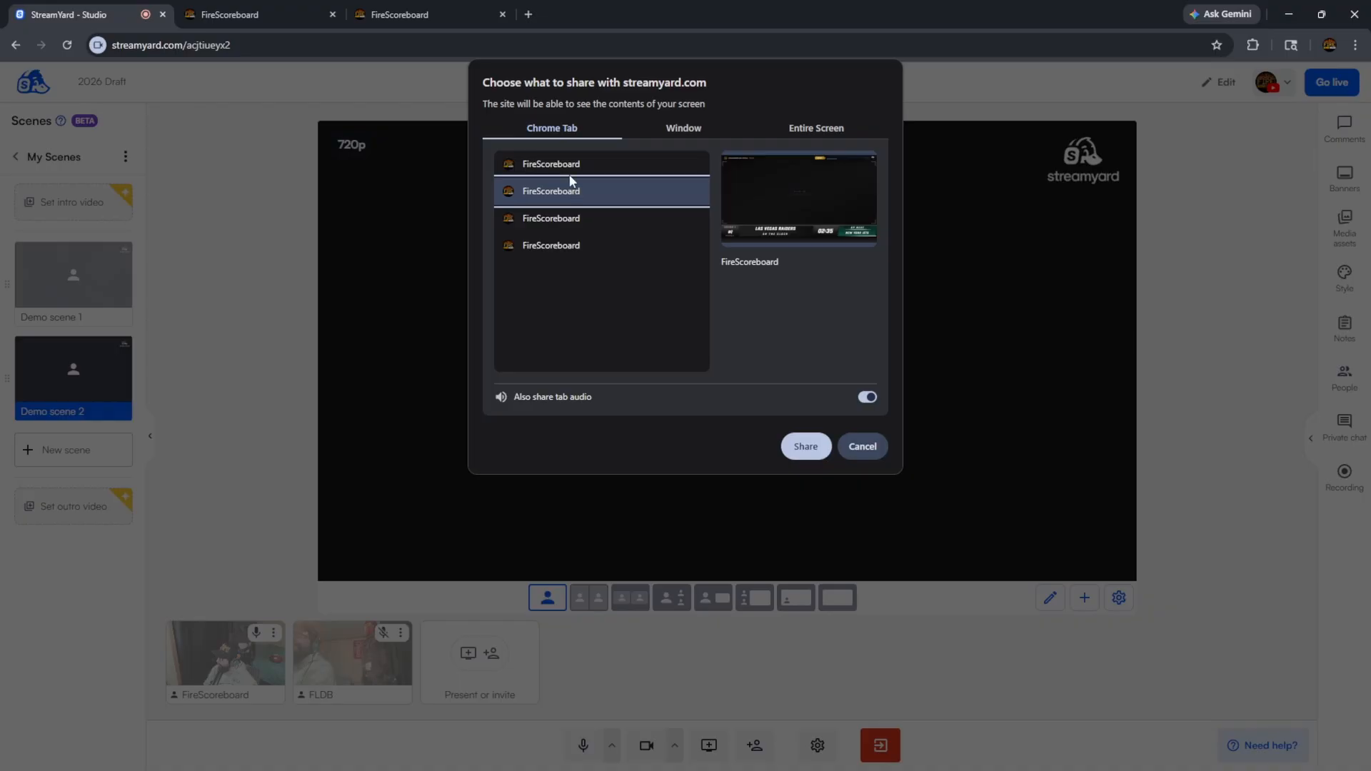
left_click(805, 446)
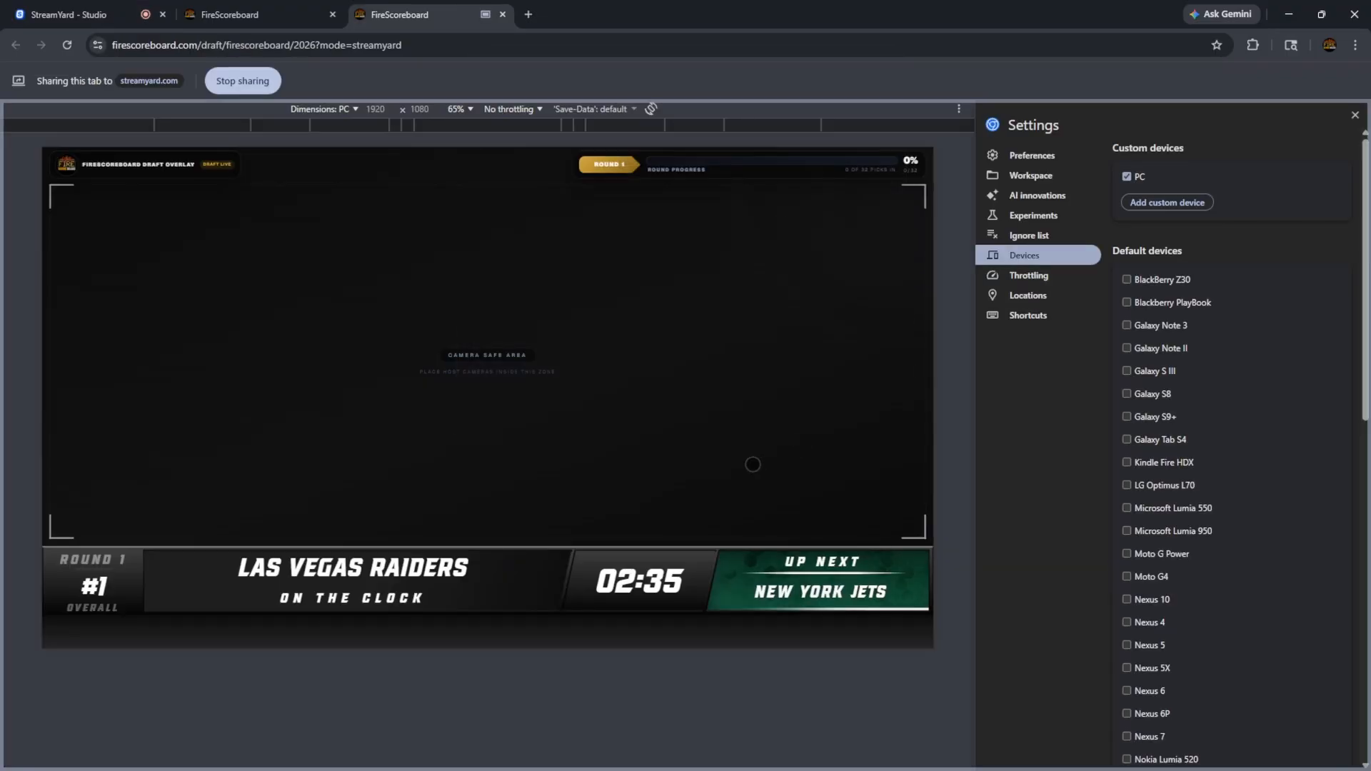
left_click(73, 12)
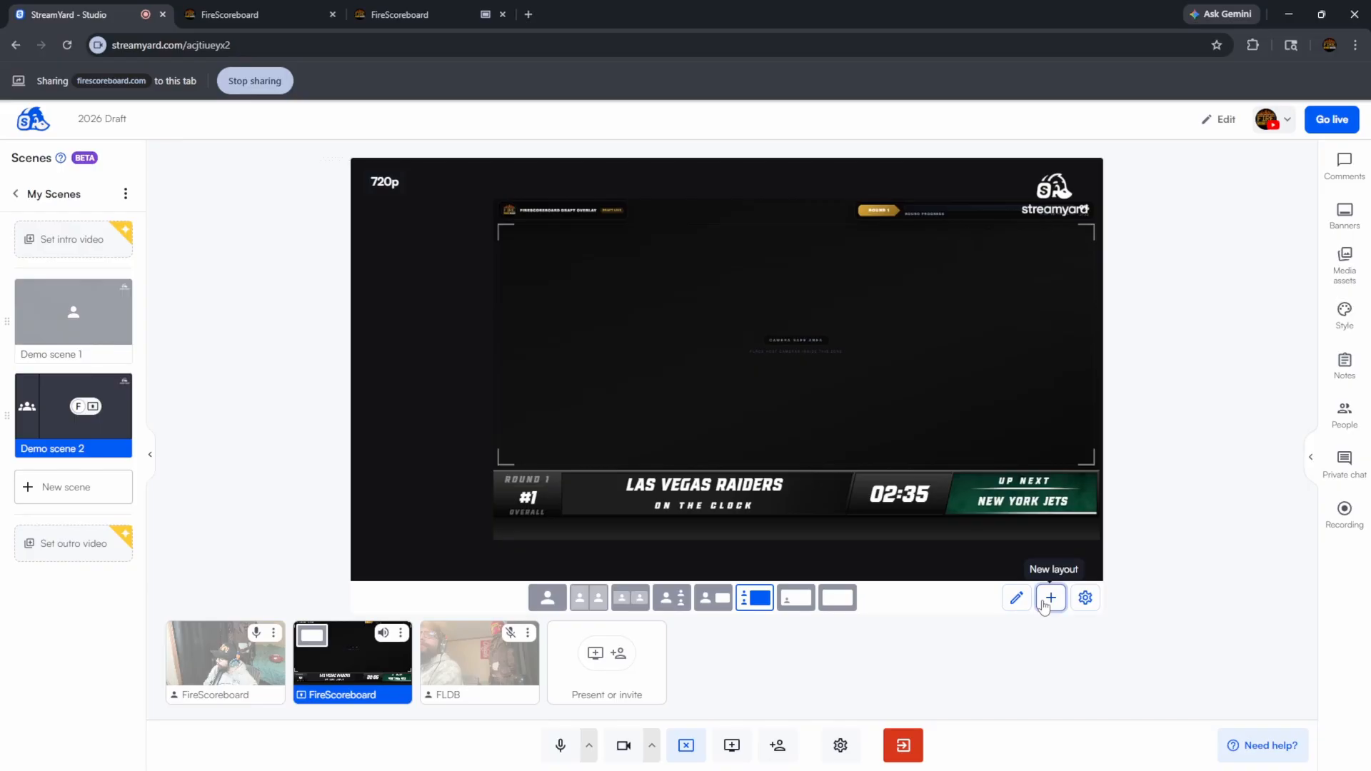
Create a new layout containing a dynamic camera grid and a media slot
left_click(1051, 599)
left_click(398, 600)
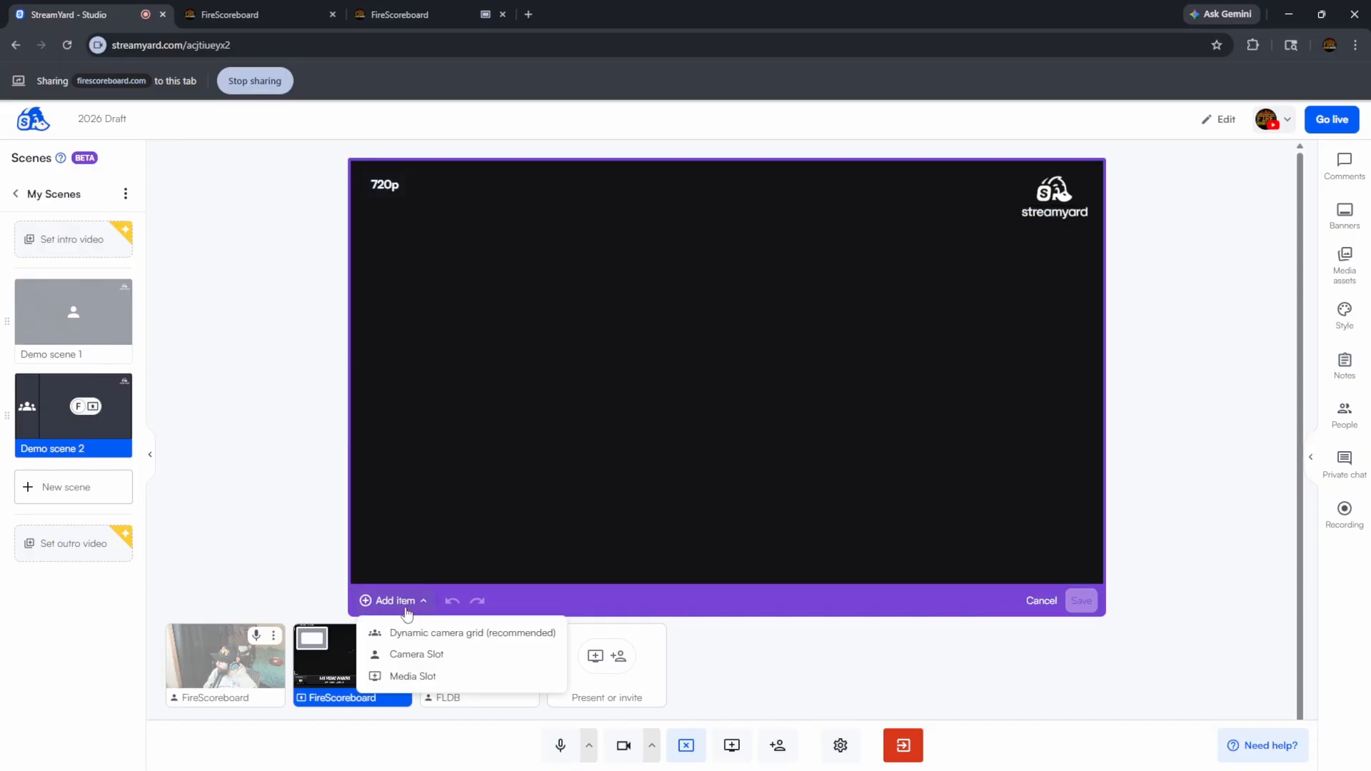
left_click(421, 633)
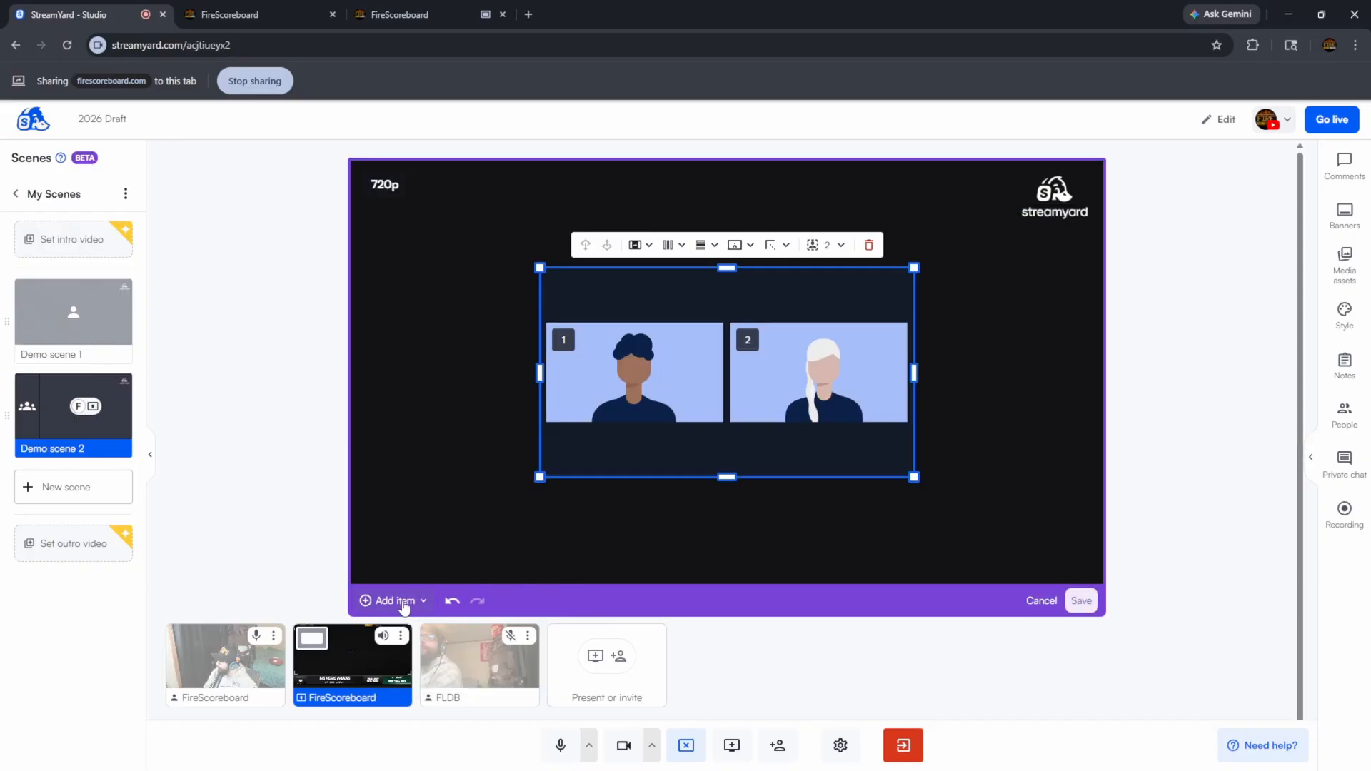
left_click(403, 601)
left_click(415, 680)
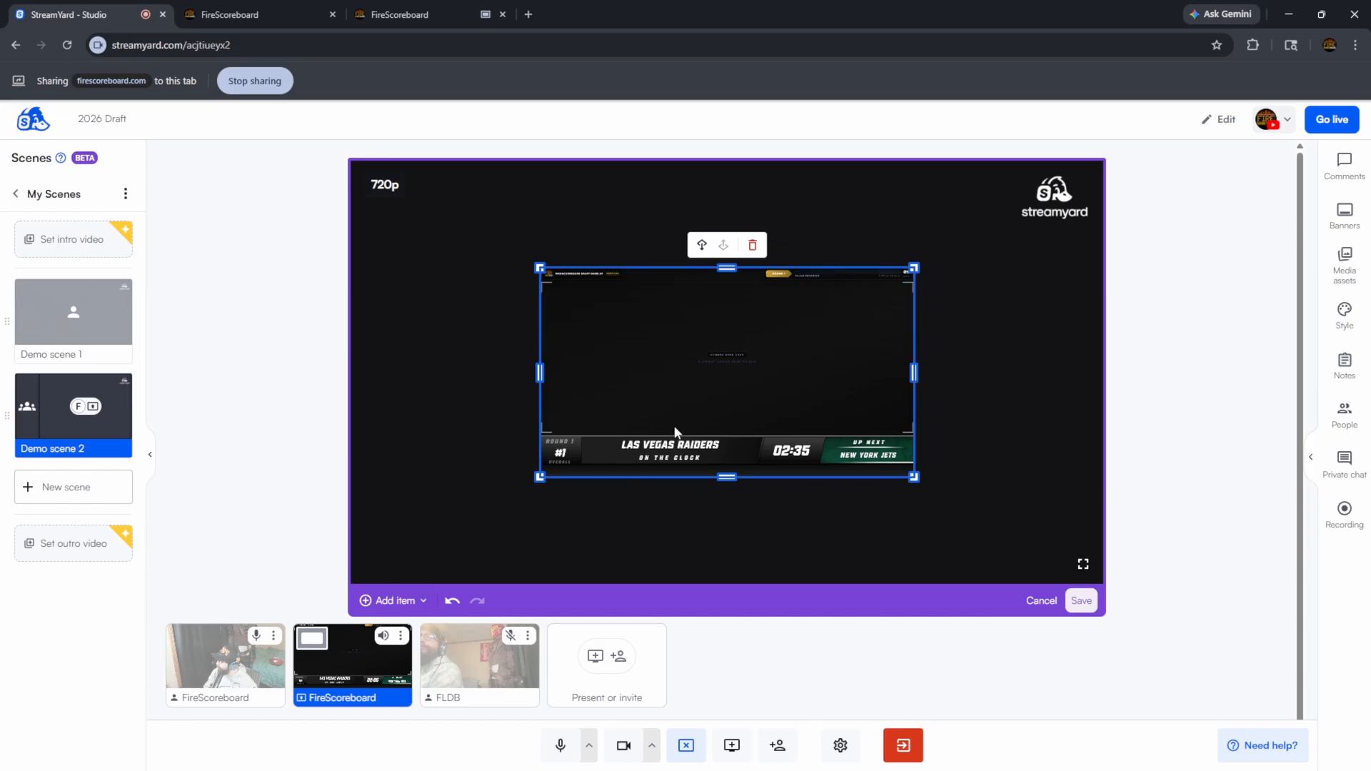
Enlarge the media slot to fill the whole canvas and move it one layer back, behind the camera grid
left_click_drag(665, 418, 596, 400)
left_click(879, 454)
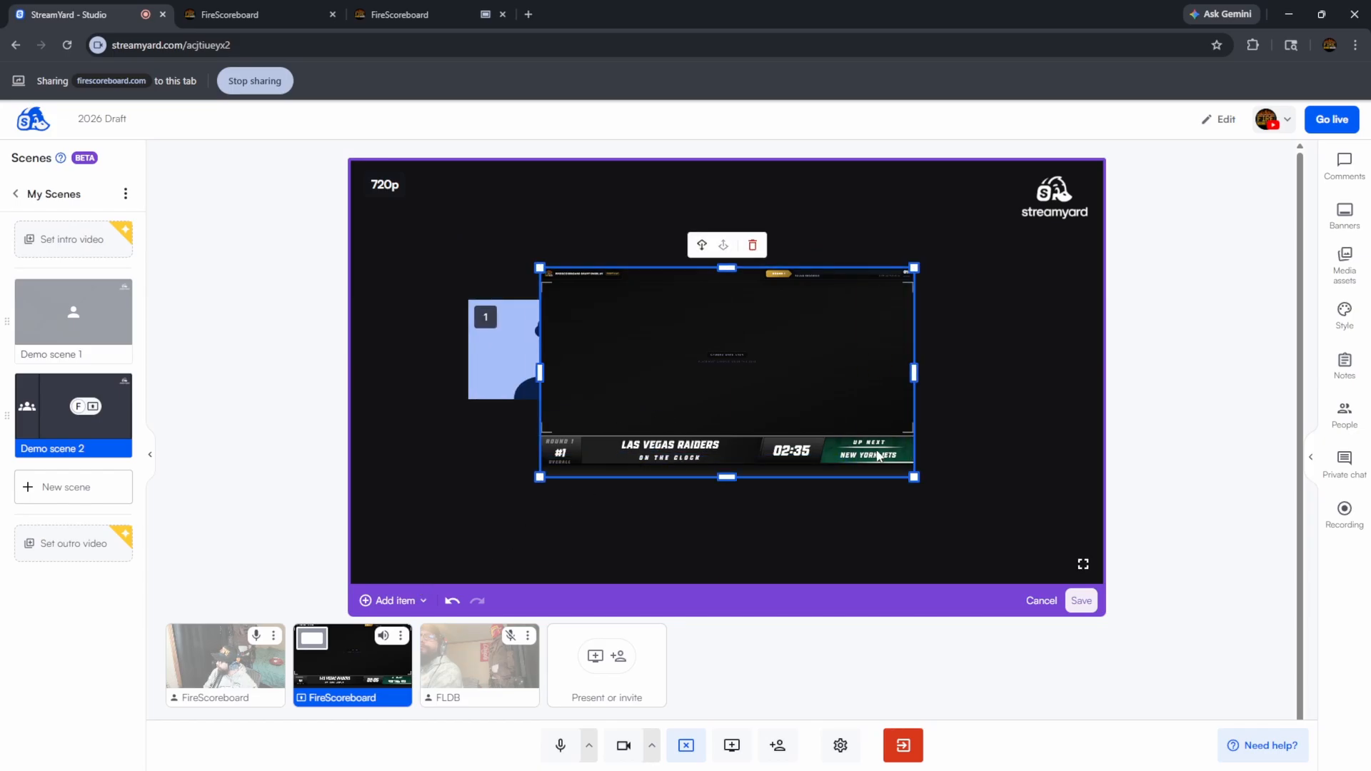
left_click_drag(879, 455, 1109, 767)
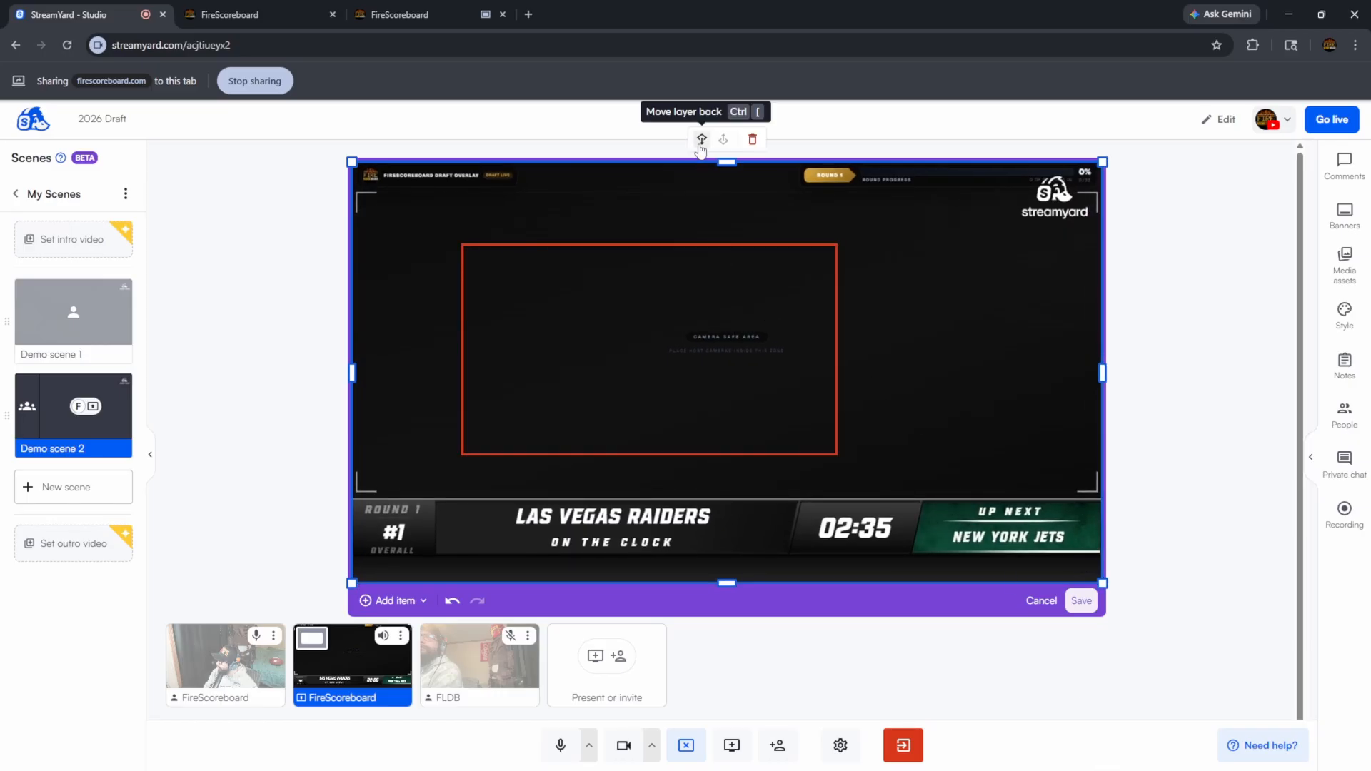
left_click(700, 147)
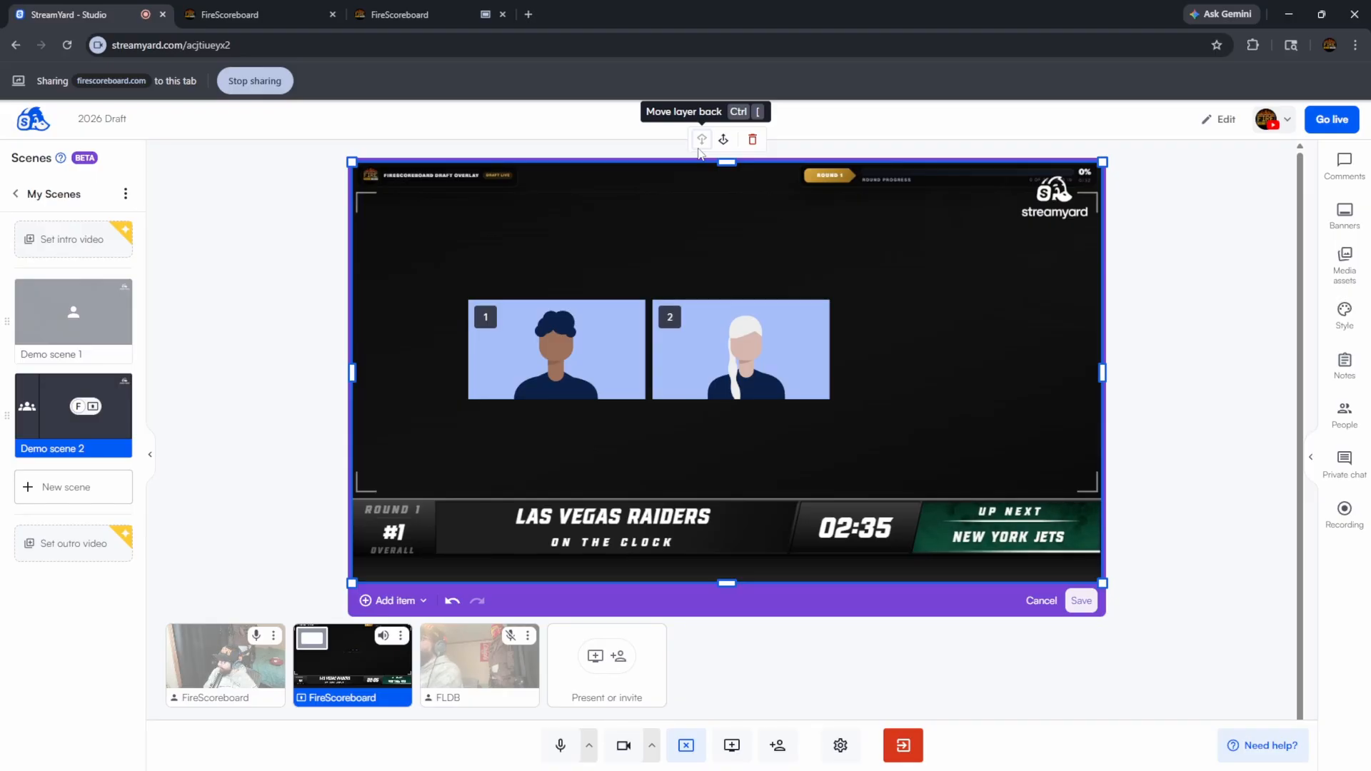
Move the camera grid under the overlay's header and stretch it across the full width down to the draft bar
left_click(584, 348)
left_click_drag(635, 351, 523, 301)
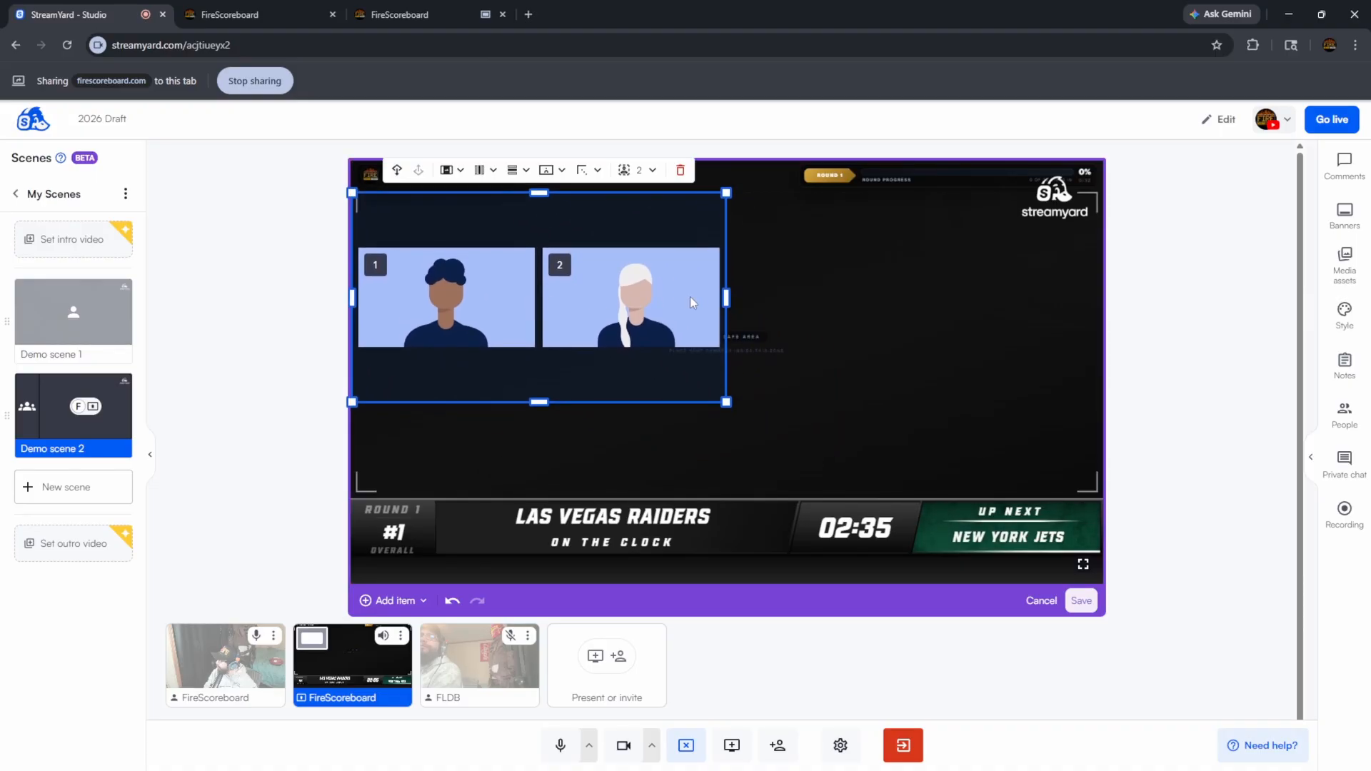
left_click_drag(727, 300, 1104, 297)
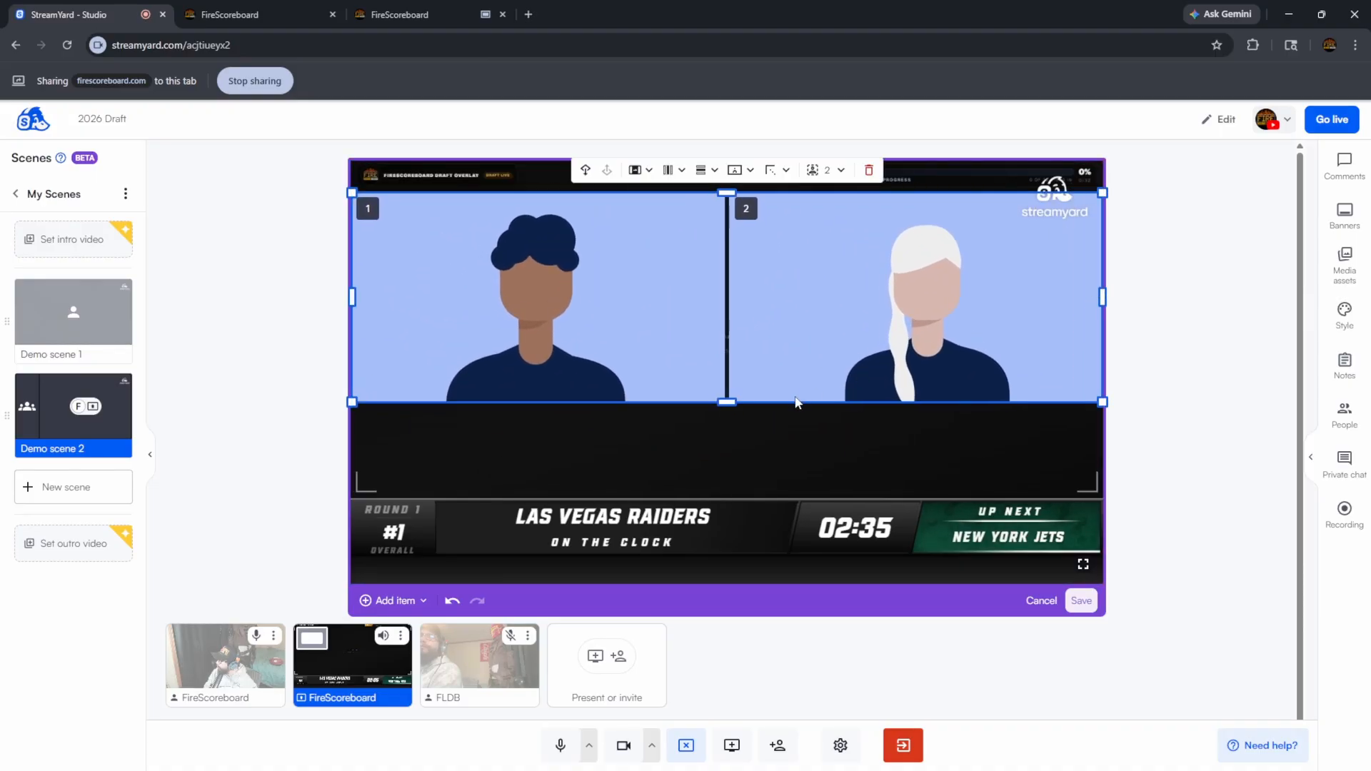
left_click_drag(726, 402, 737, 483)
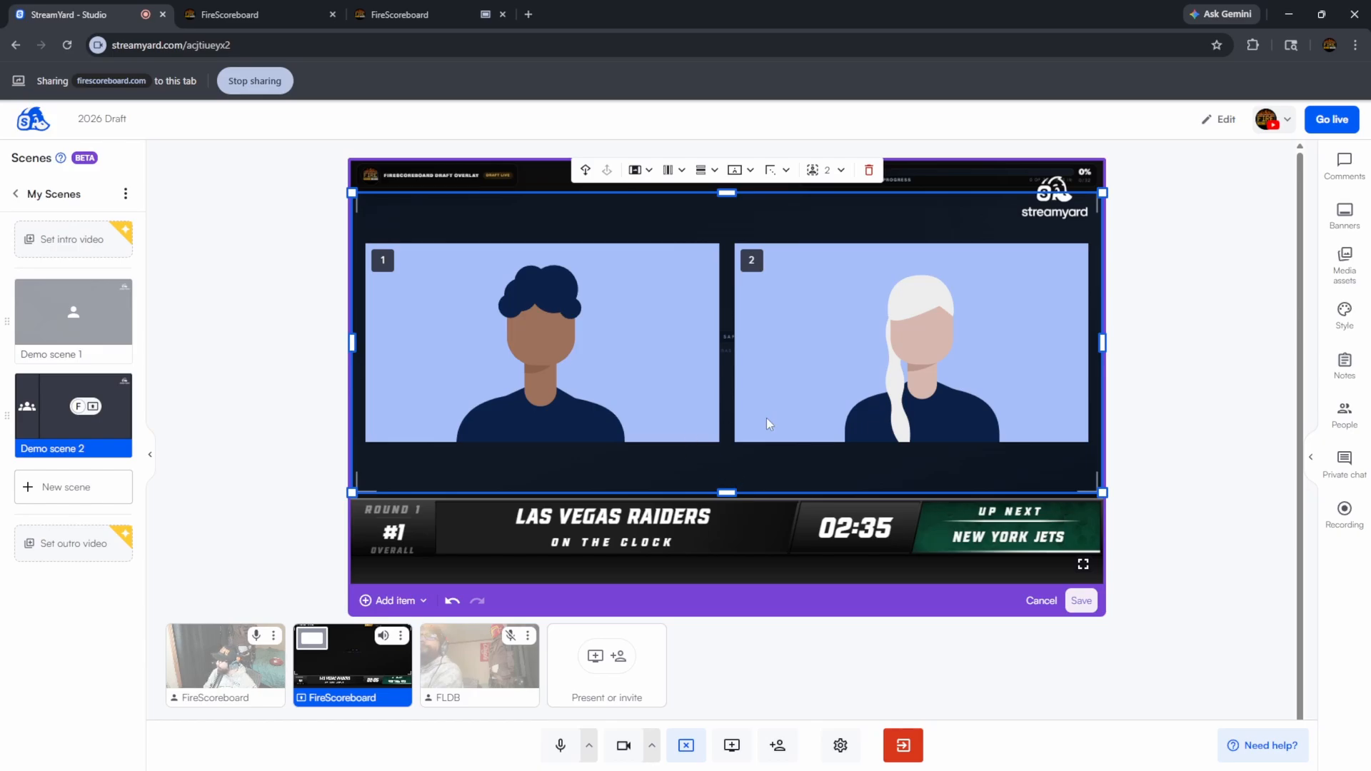
Save the arrangement as a new layout named "FireScoreboard Overlay"
left_click(1080, 602)
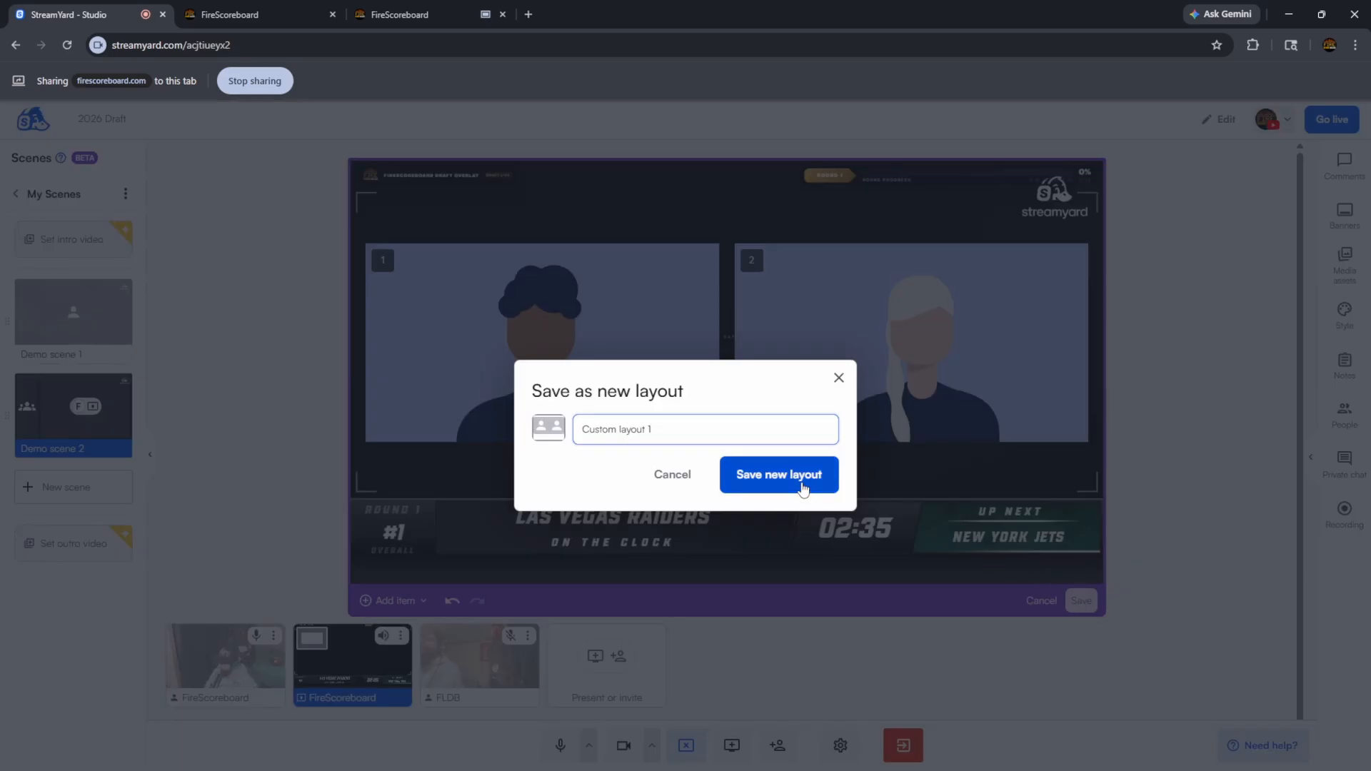
key("ctrl+a")
type("FireScoreboard Overlay")
left_click(801, 485)
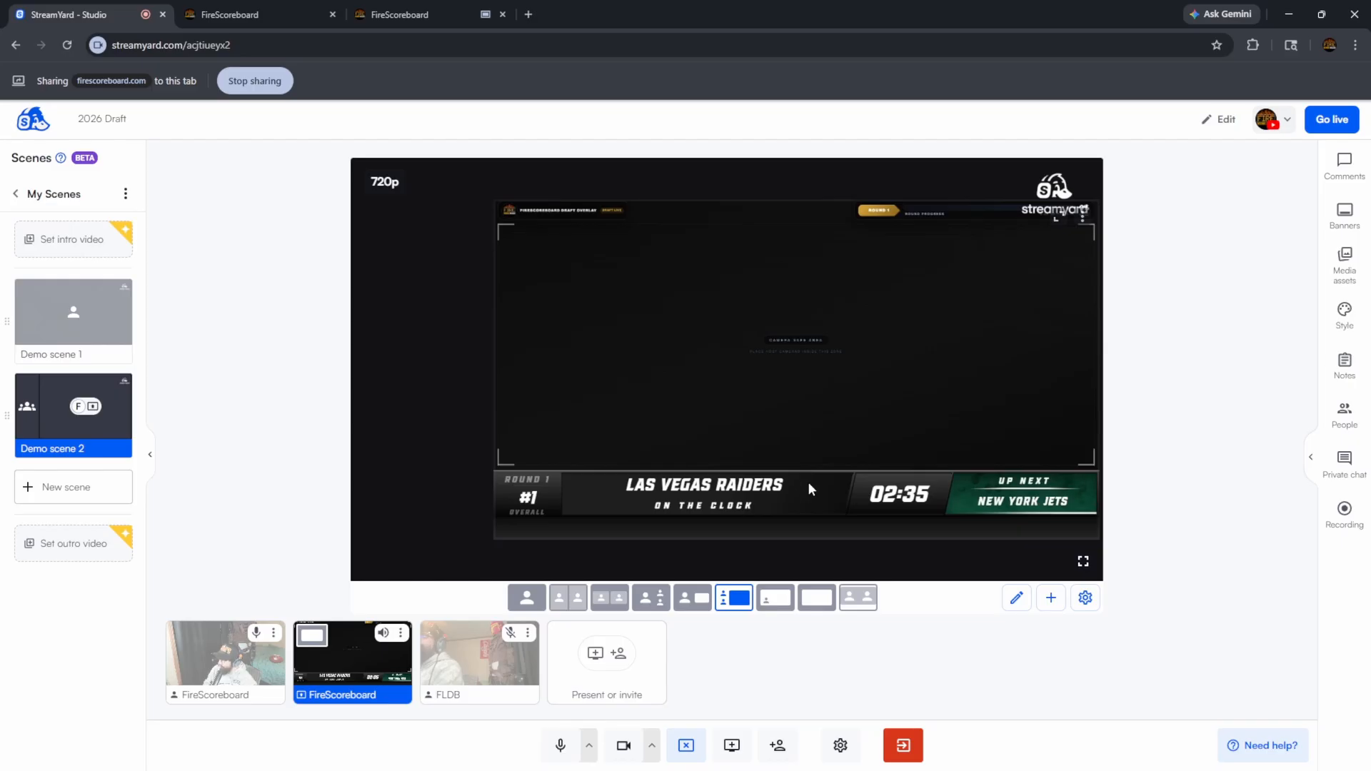
Apply the saved custom layout and add the FireScoreboard and FLDB cameras to the stage
left_click(855, 601)
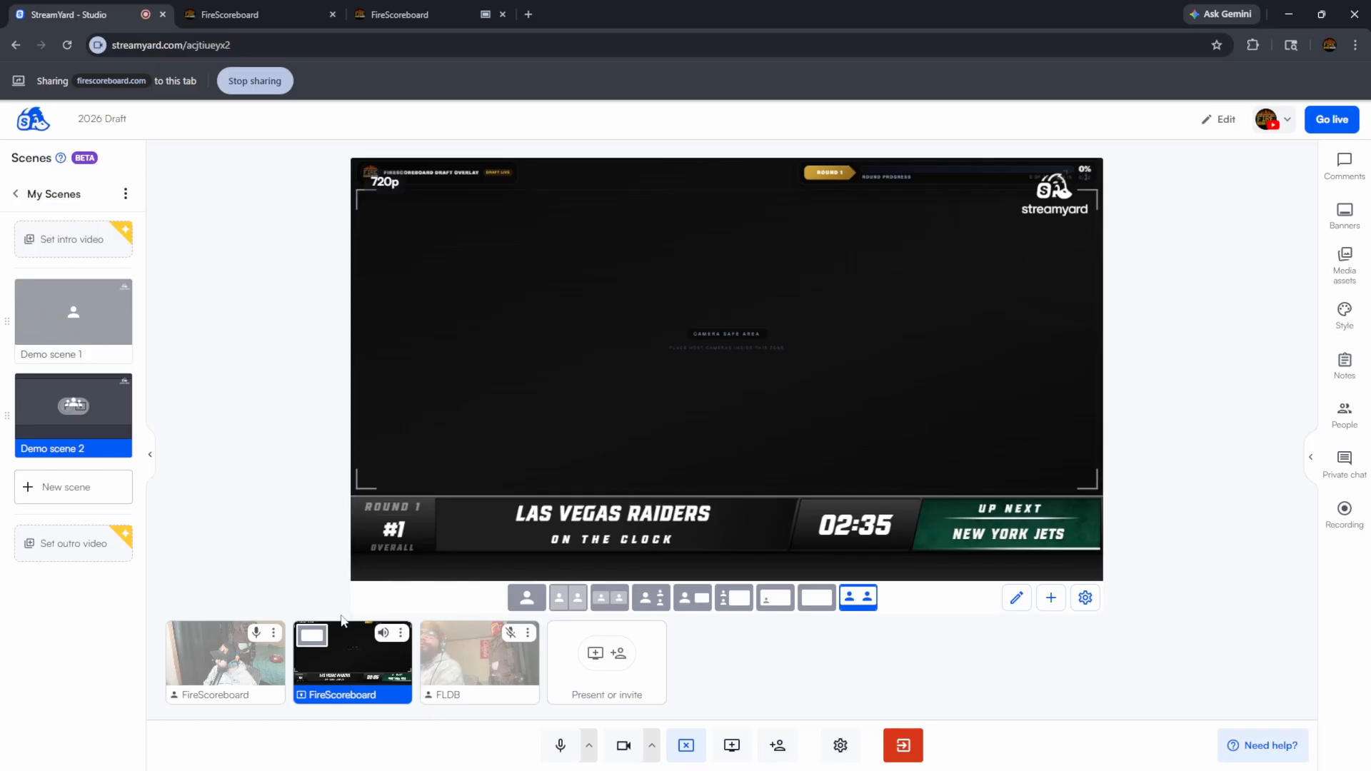
left_click(235, 663)
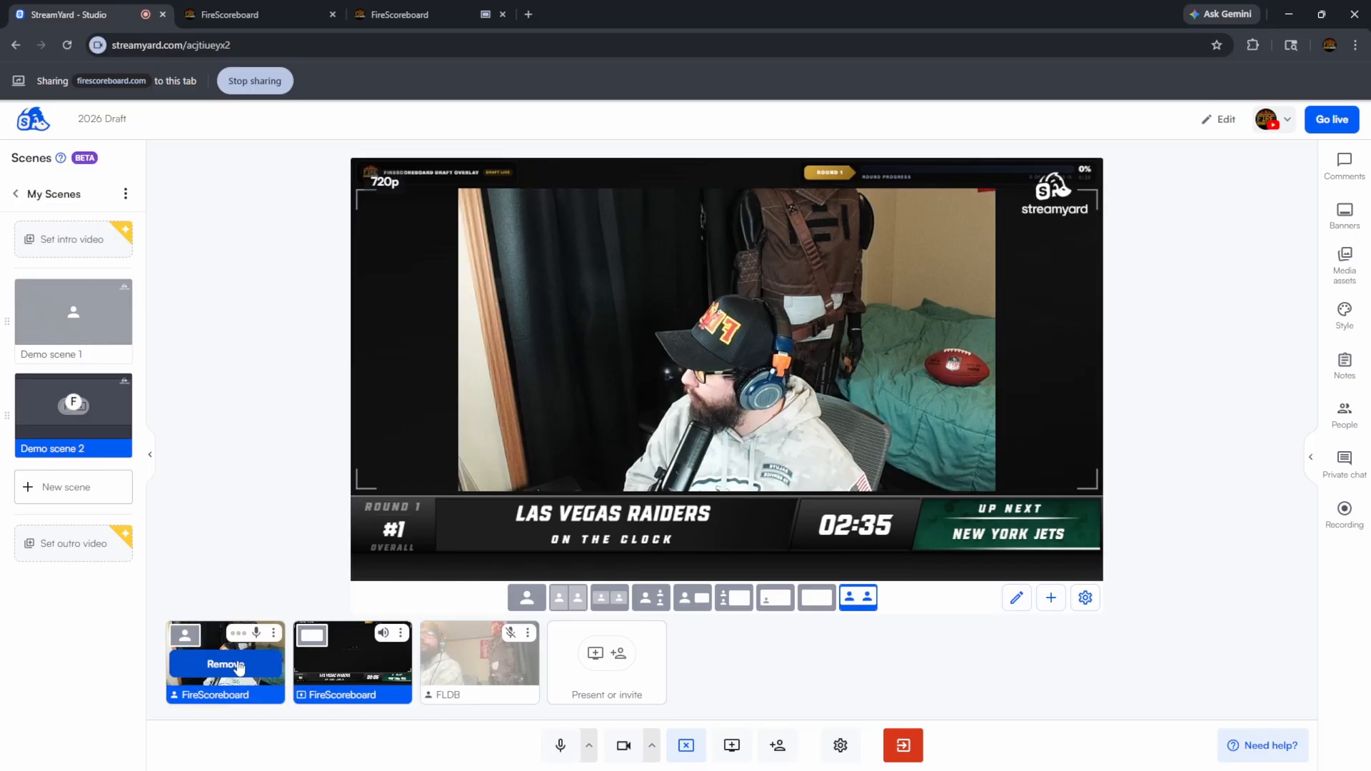
left_click(463, 664)
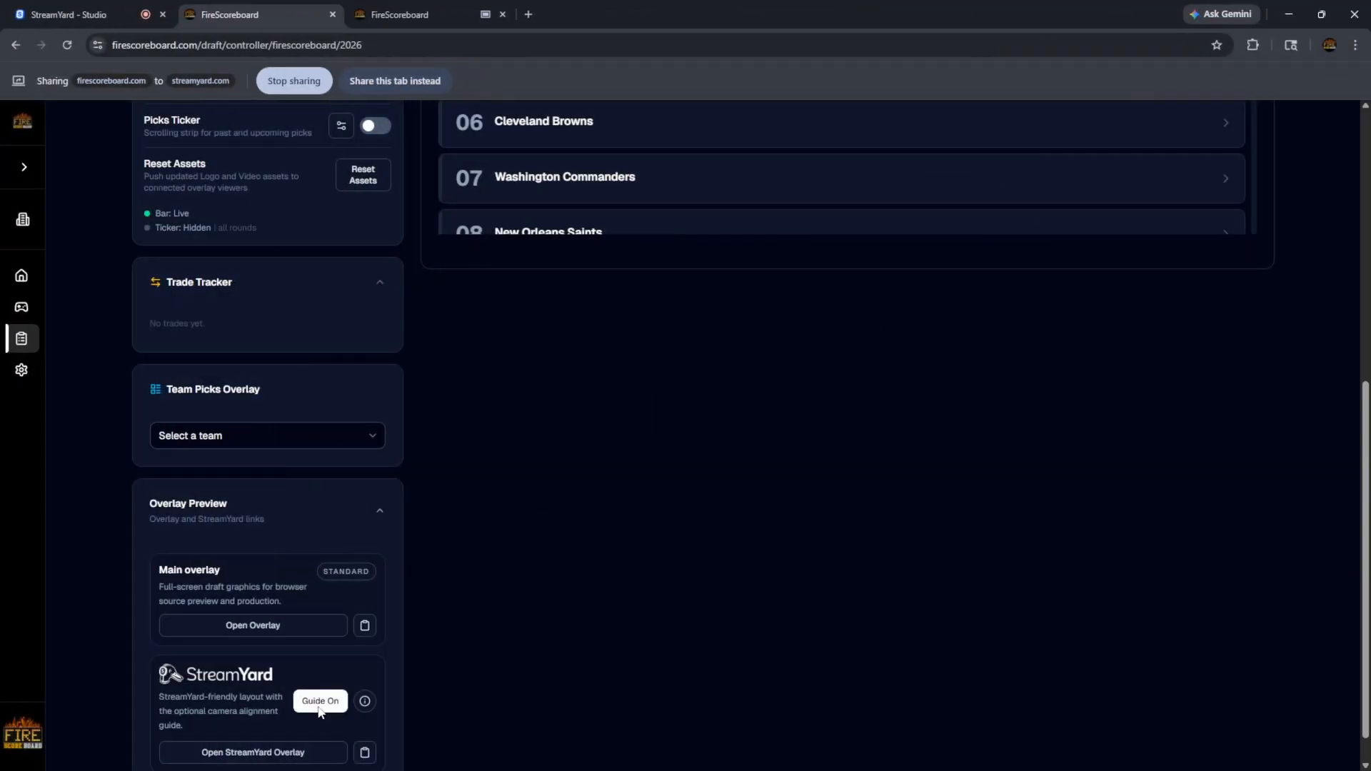
Turn off the StreamYard overlay's camera alignment guide in the FireScoreboard draft controller
left_click(319, 707)
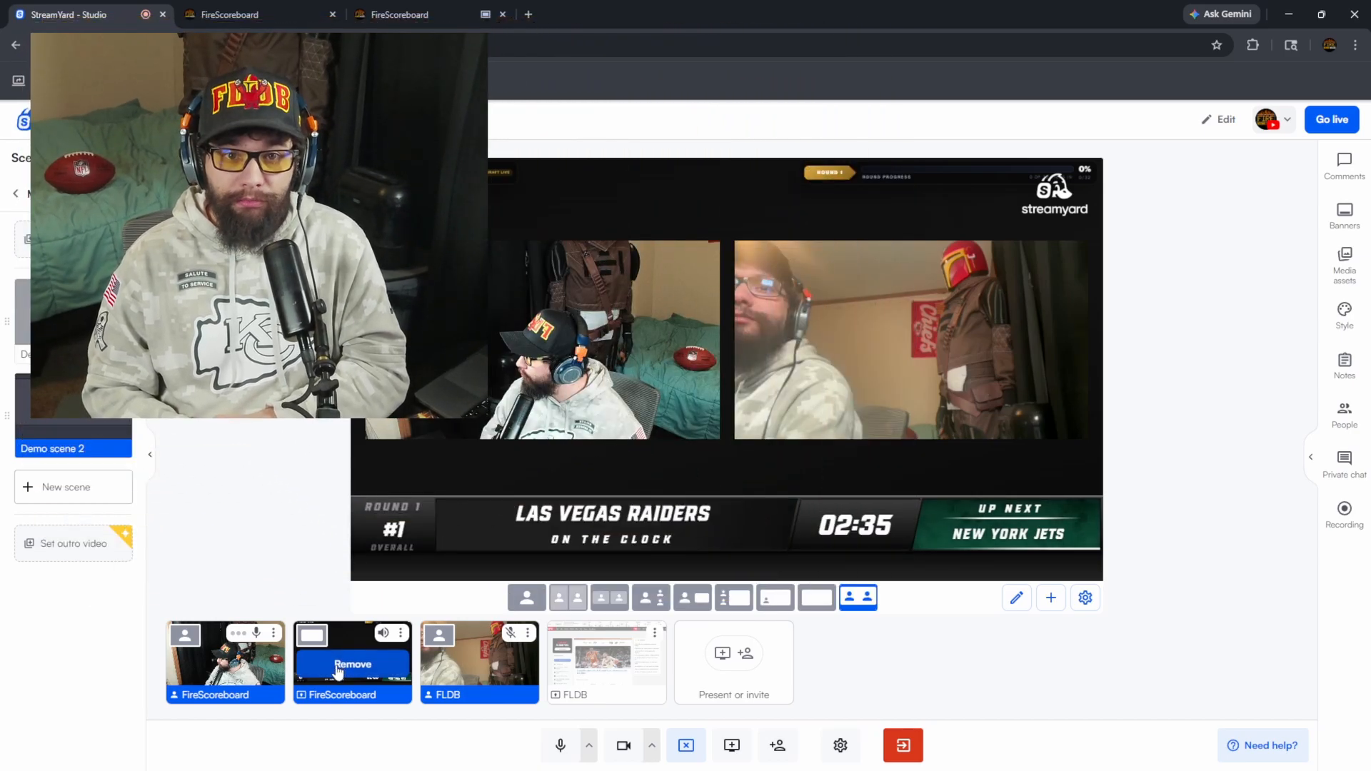
Replace the overlay on stage with FLDB's shared screen and apply the layout with stacked cameras beside large media
left_click(340, 668)
left_click(606, 664)
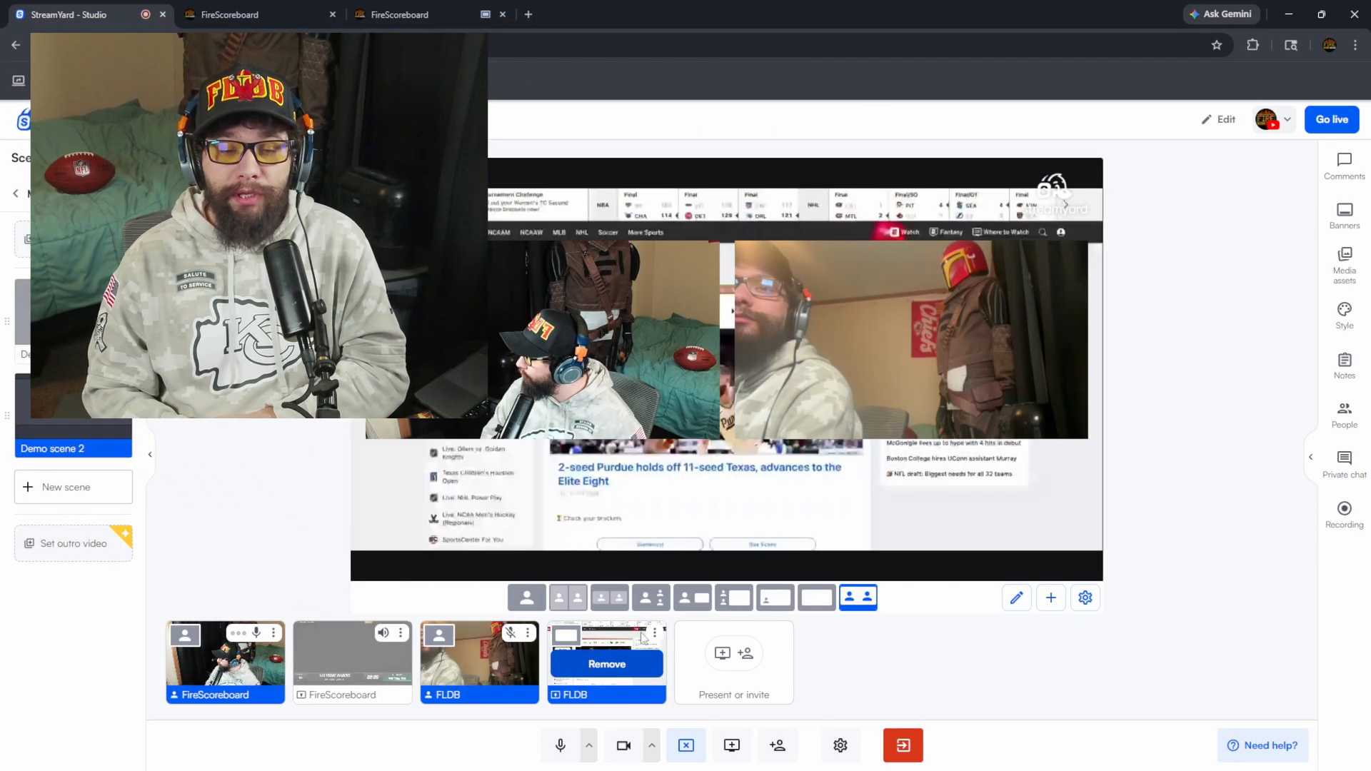
left_click(728, 599)
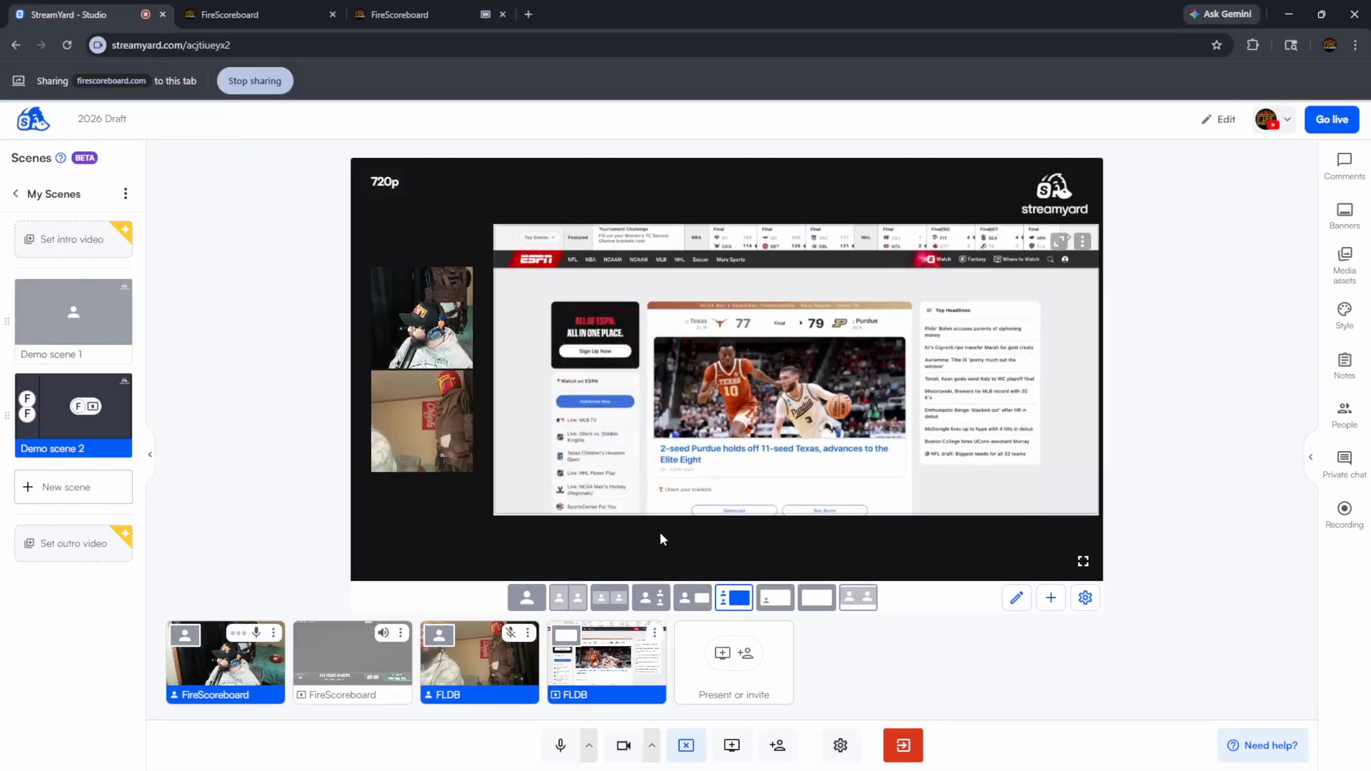
Swap FLDB's shared screen for the FireScoreboard overlay on stage and apply the custom two-camera overlay layout
left_click(605, 664)
left_click(352, 664)
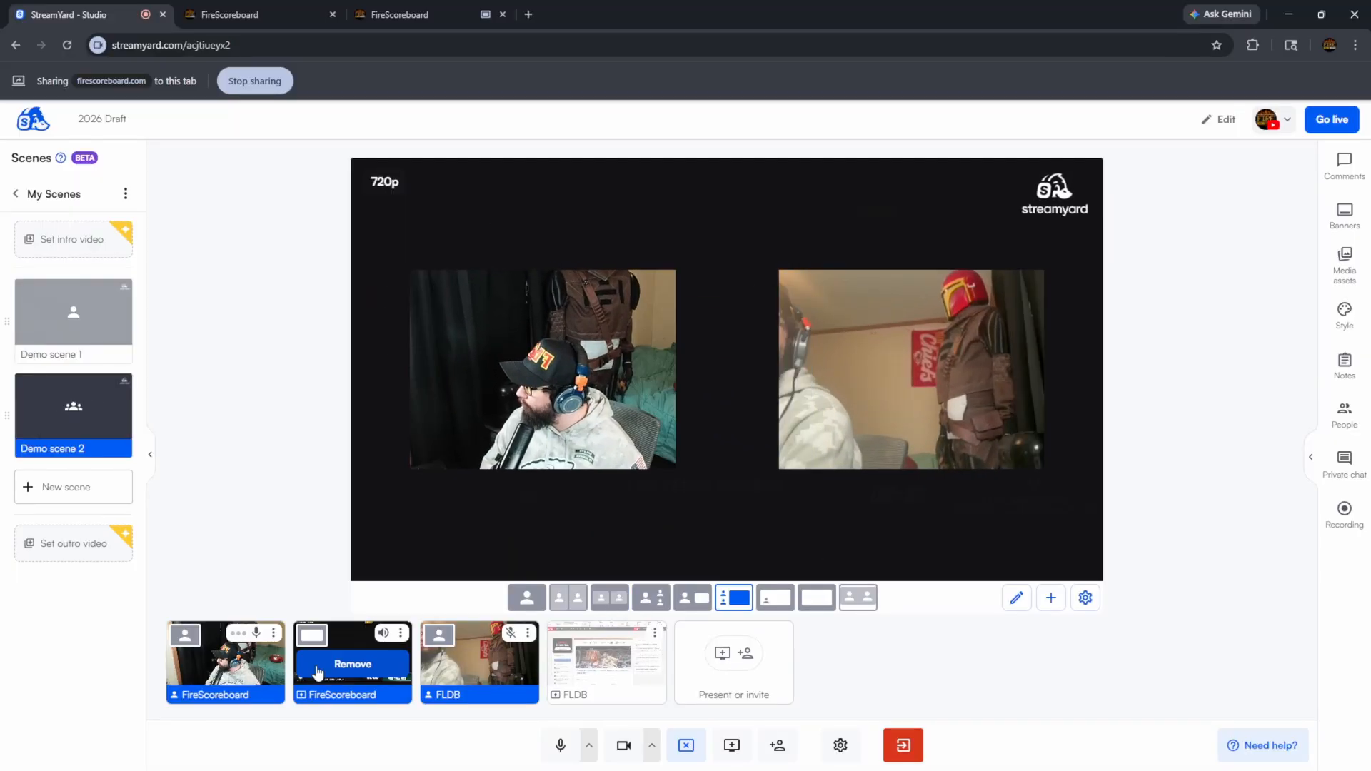
left_click(735, 598)
left_click(858, 600)
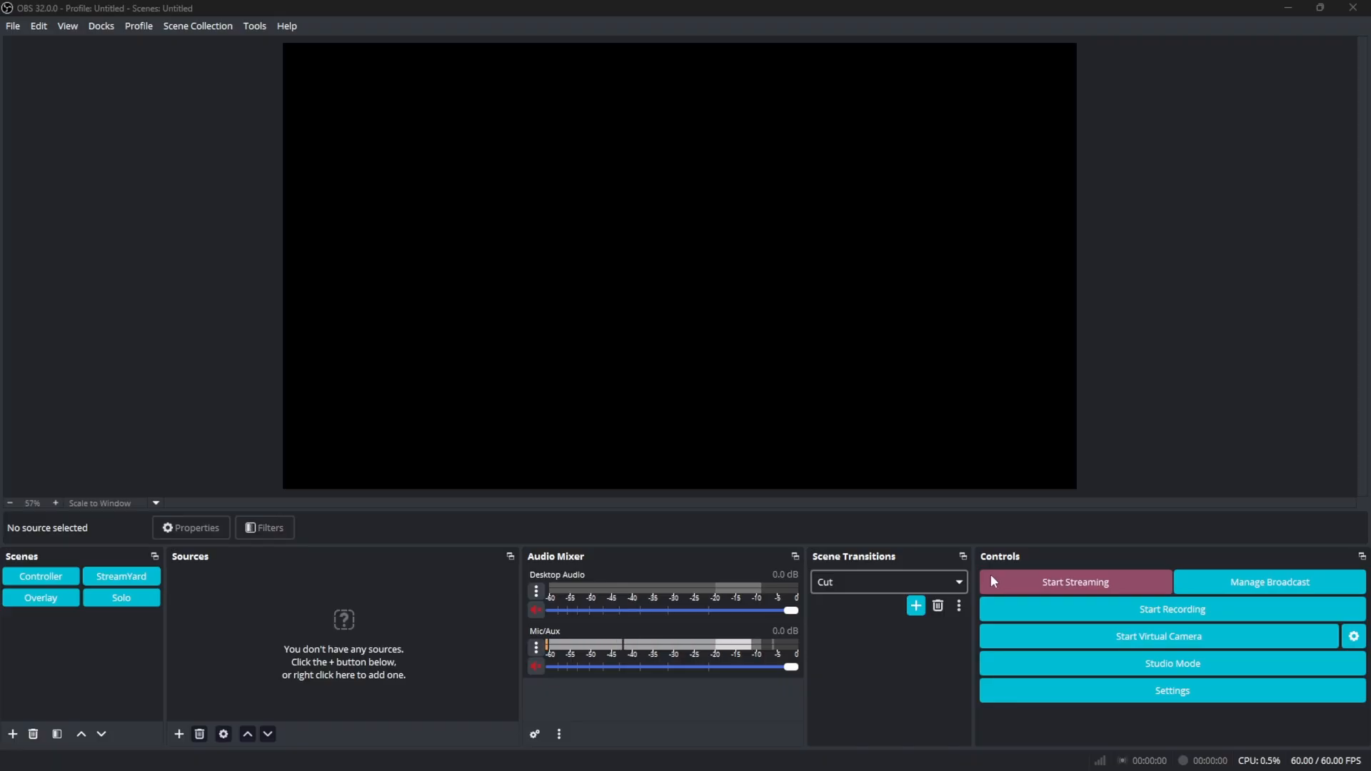
Switch to OBS and add a new browser source named Streamyard Draft Overlay to the empty scene
left_click(179, 734)
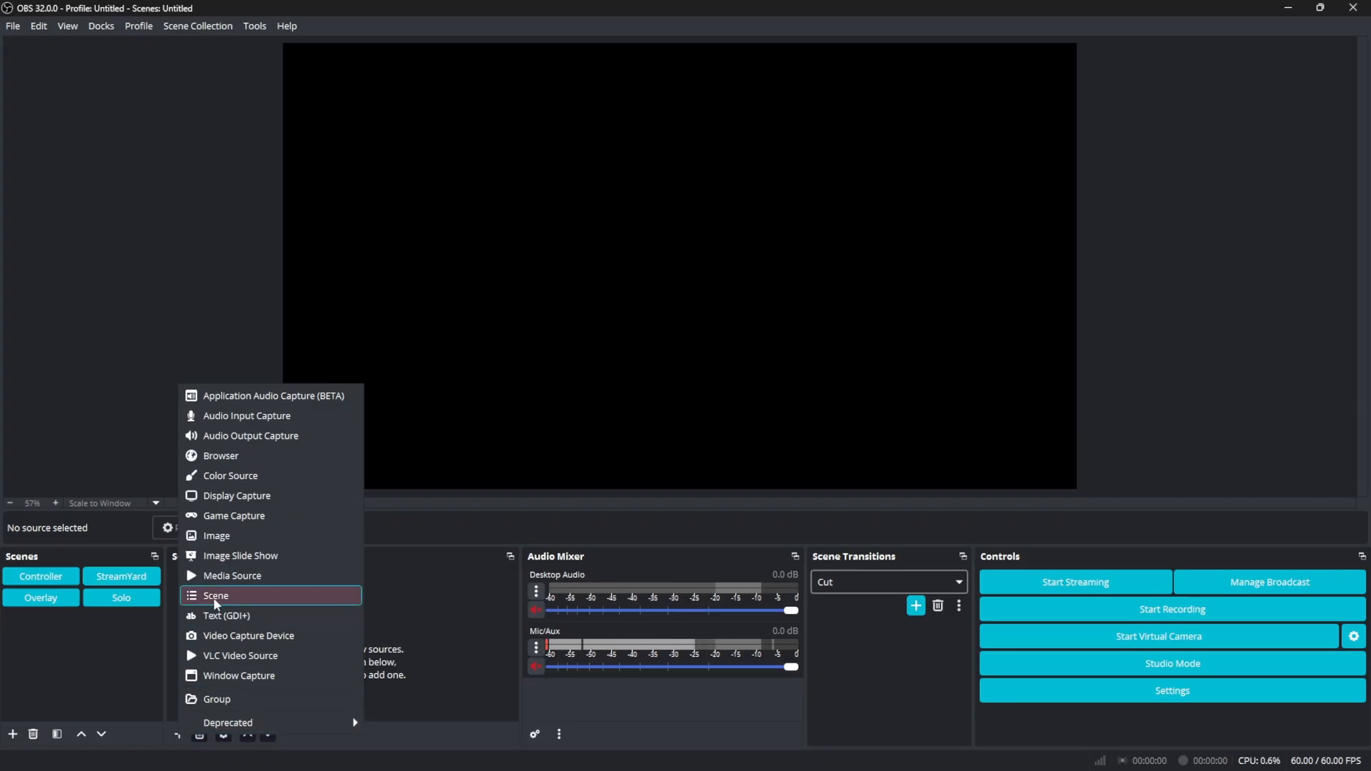
left_click(233, 461)
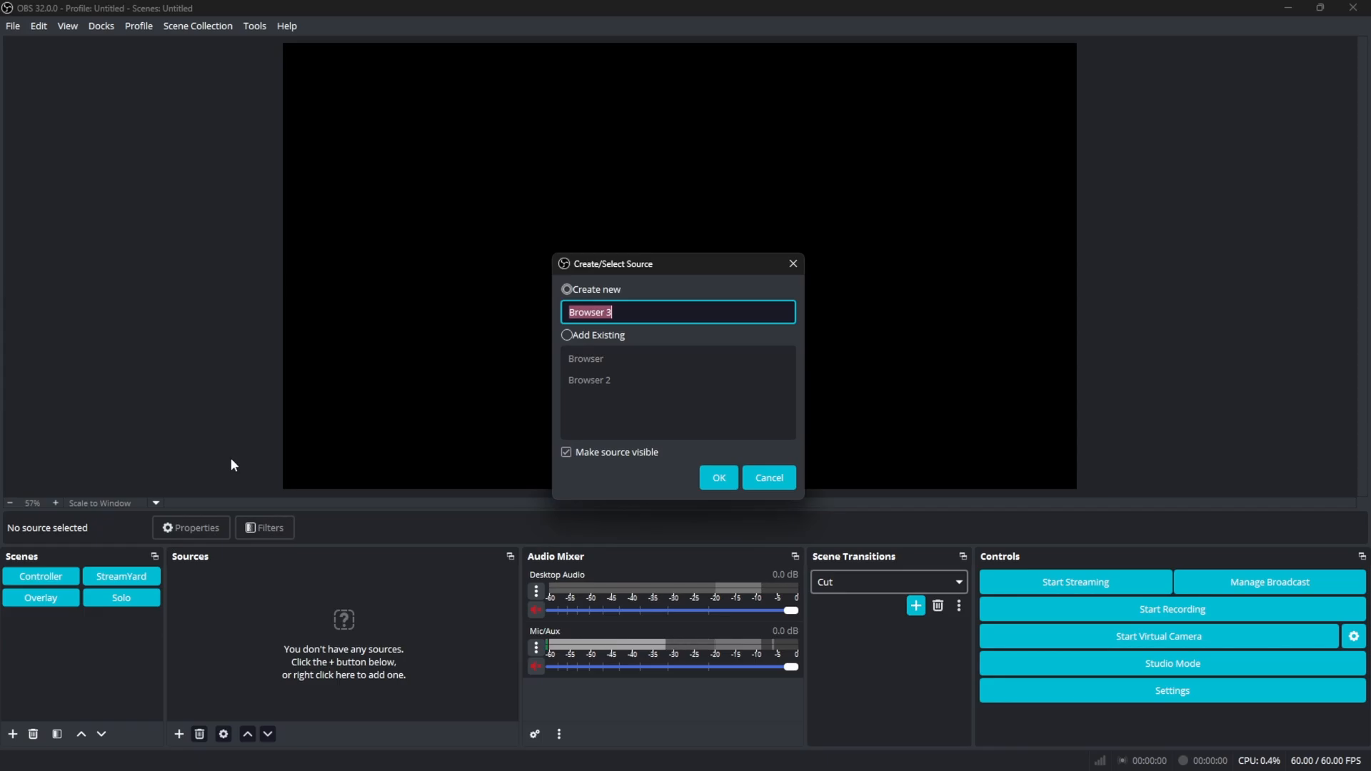
type("Streamyard D")
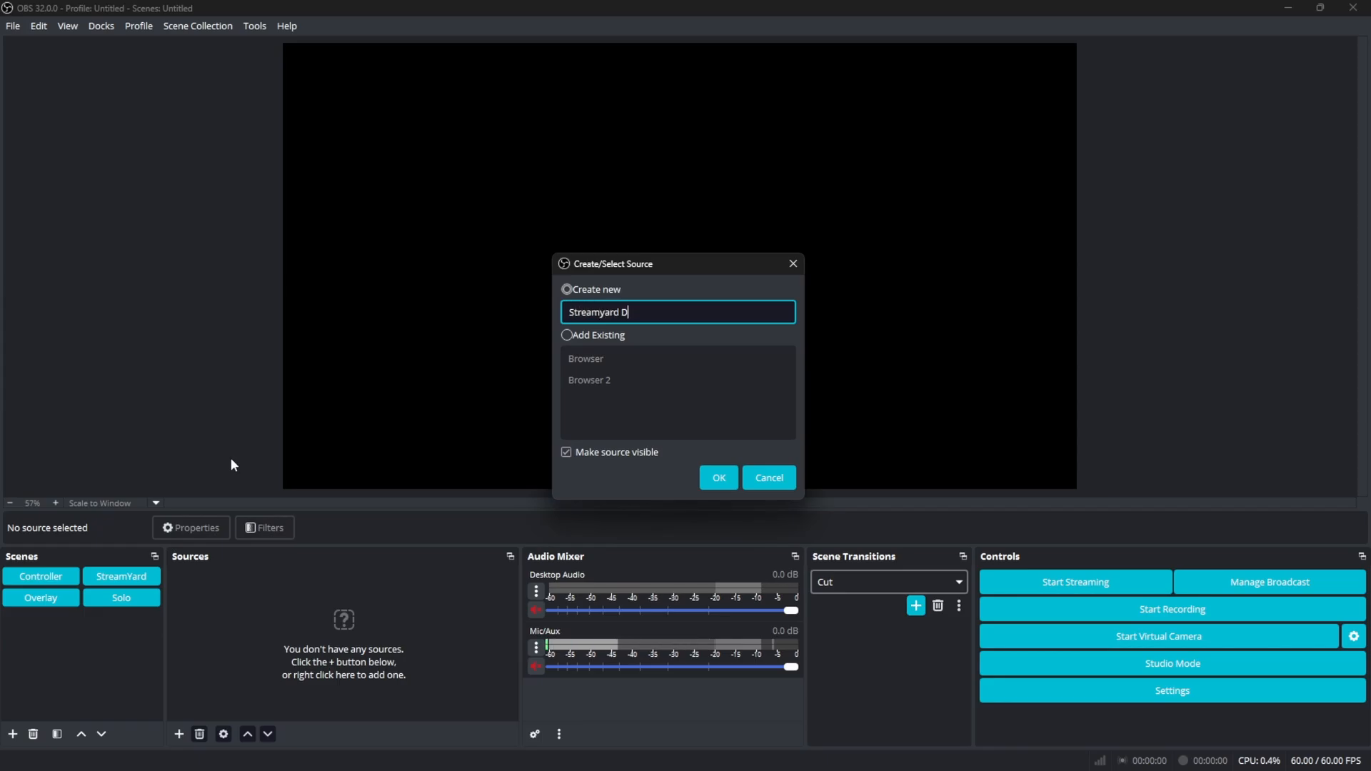
type("raft Overlay")
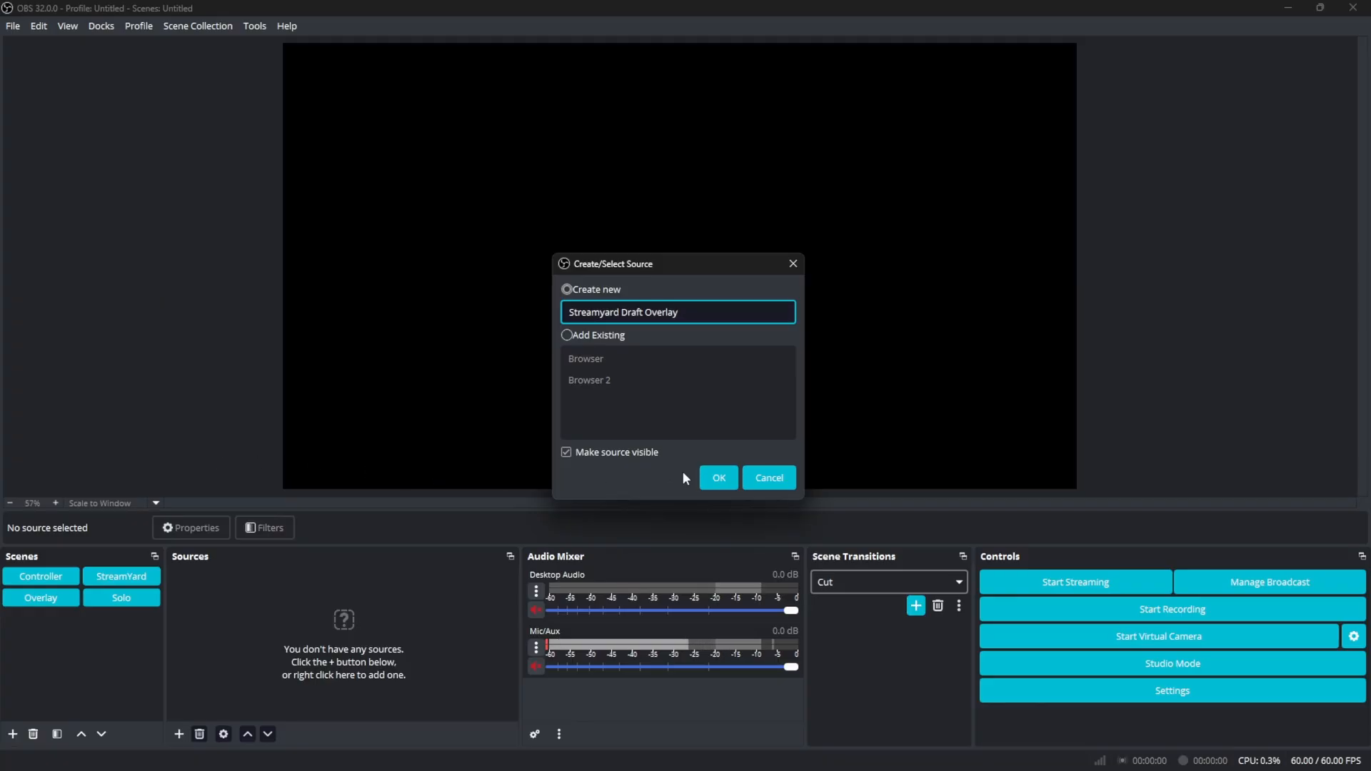
left_click(717, 477)
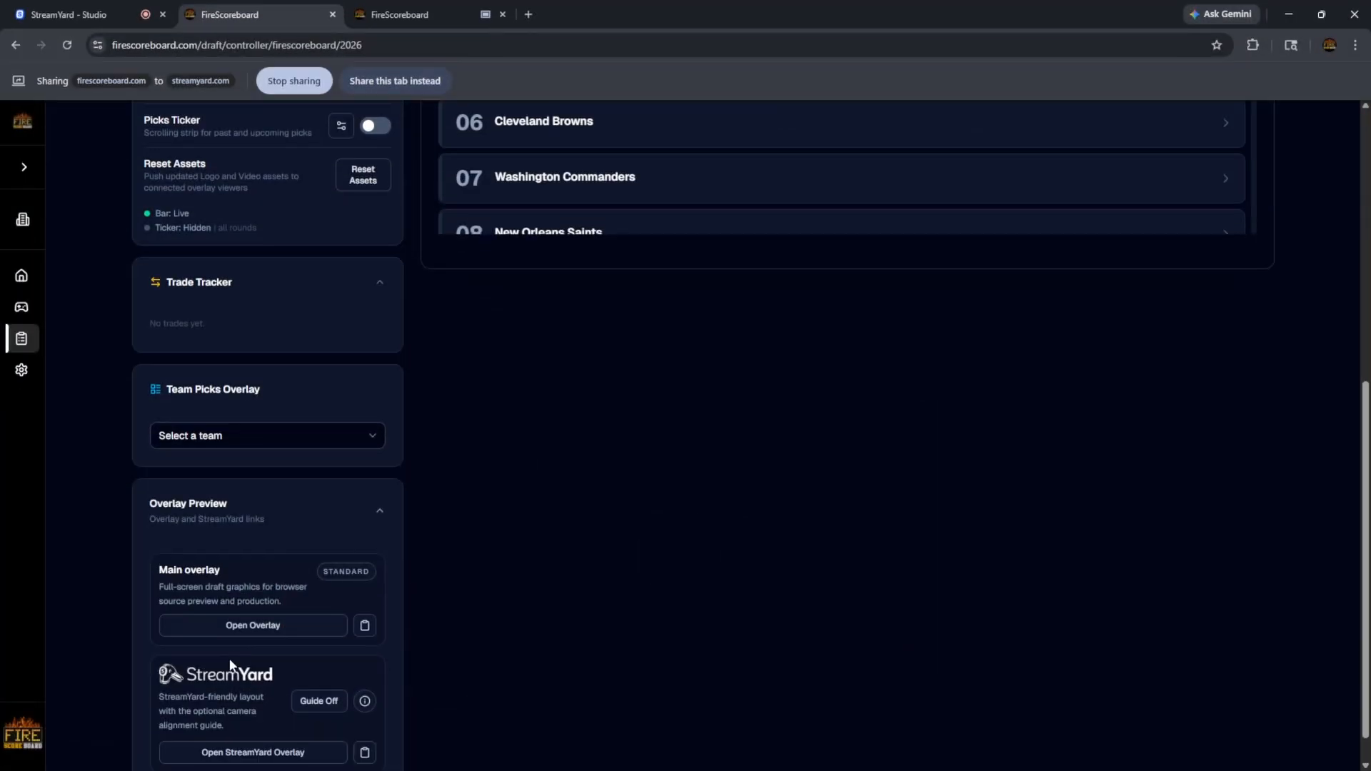
Copy the StreamYard overlay link from the FireScoreboard draft controller and paste it as the new OBS browser source's URL
scroll(389, 732, "down", 1)
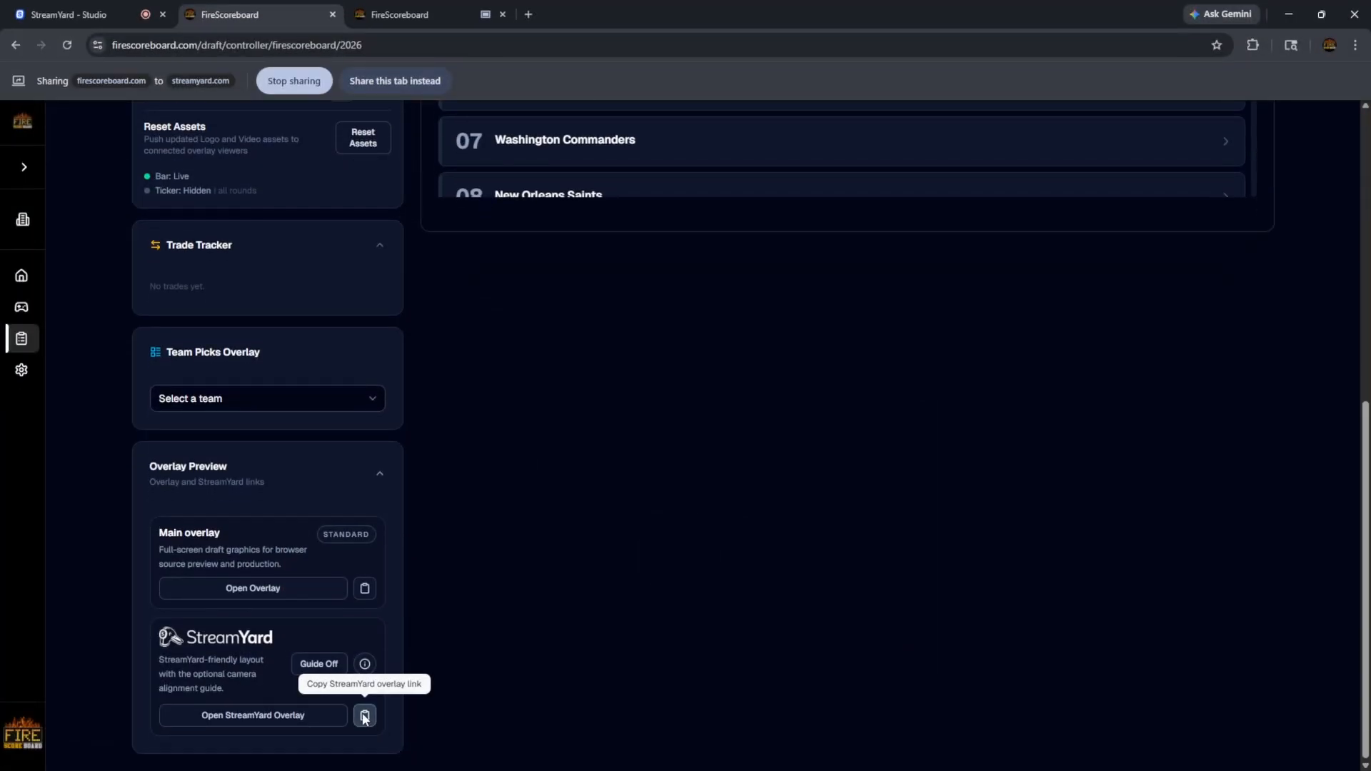
left_click(365, 716)
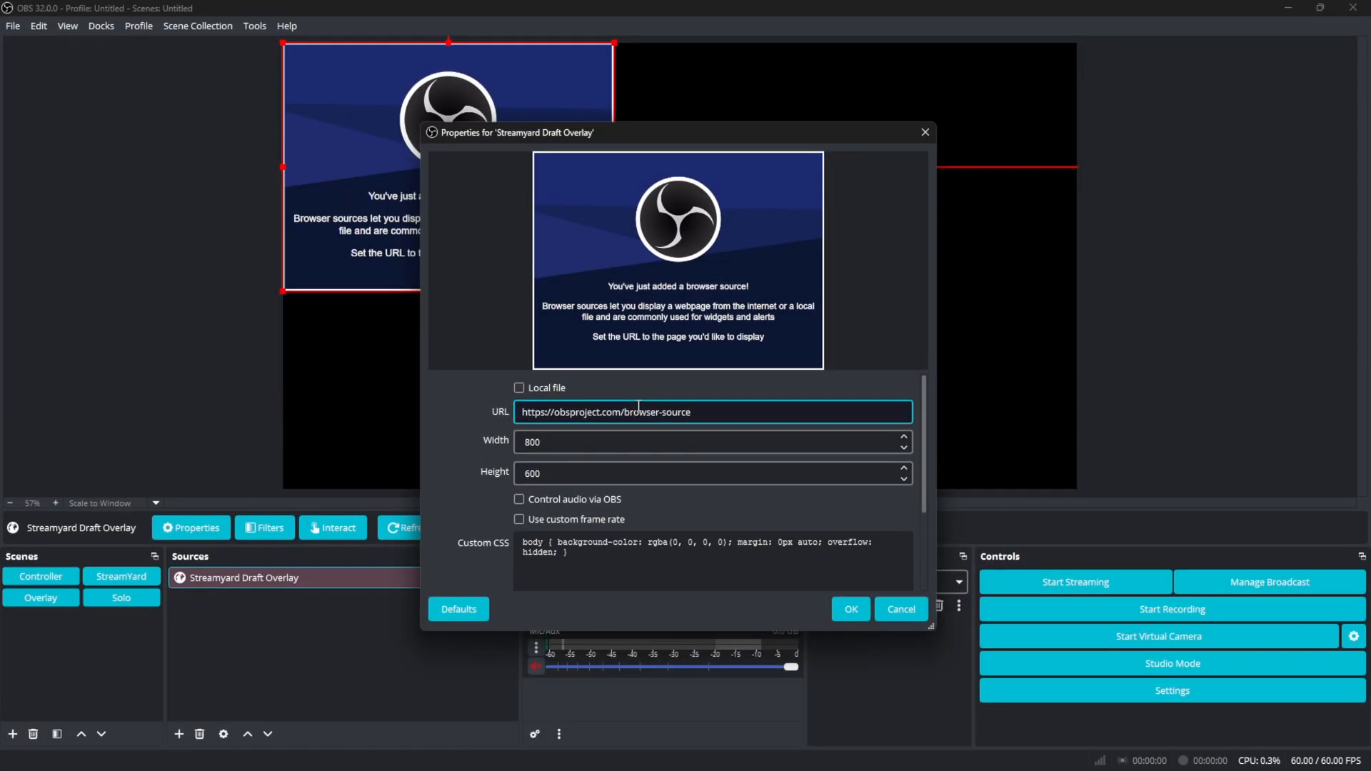
triple_click(524, 414)
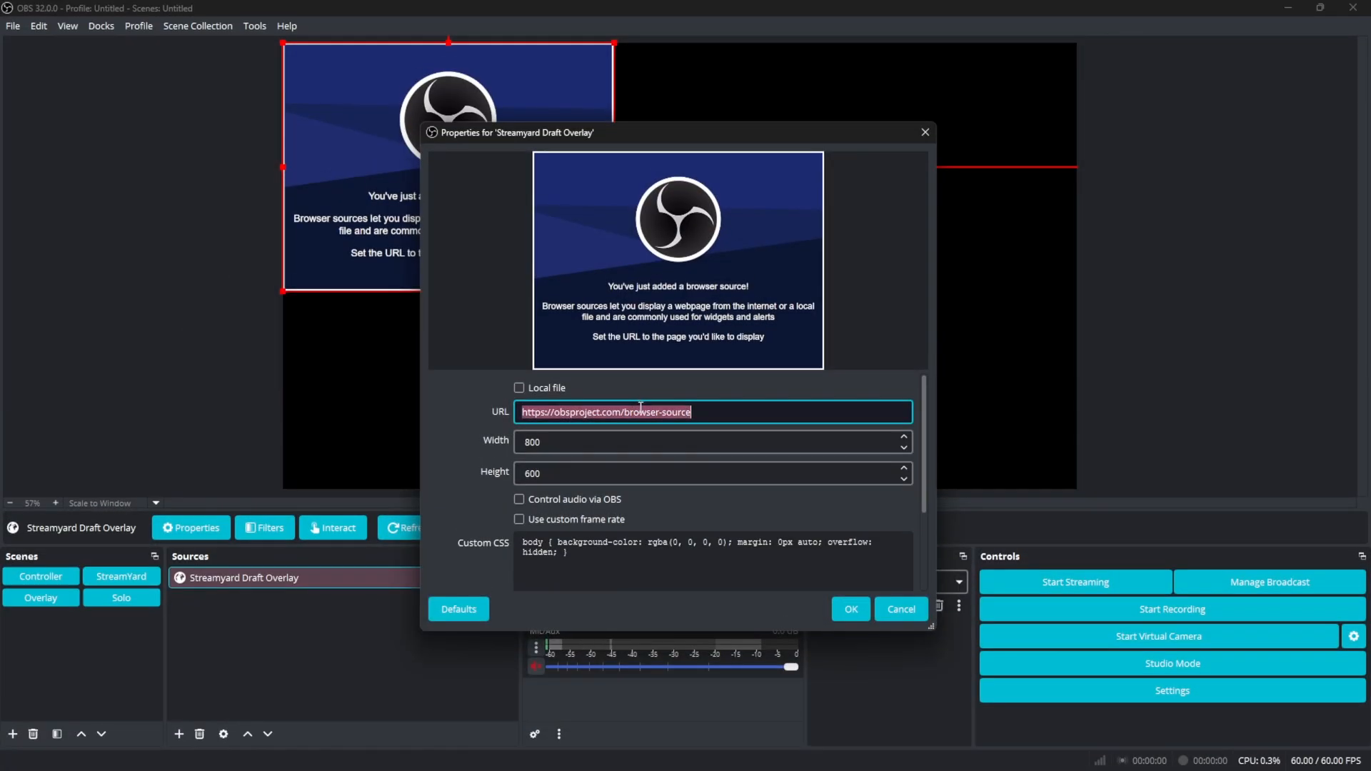
key("ctrl+v")
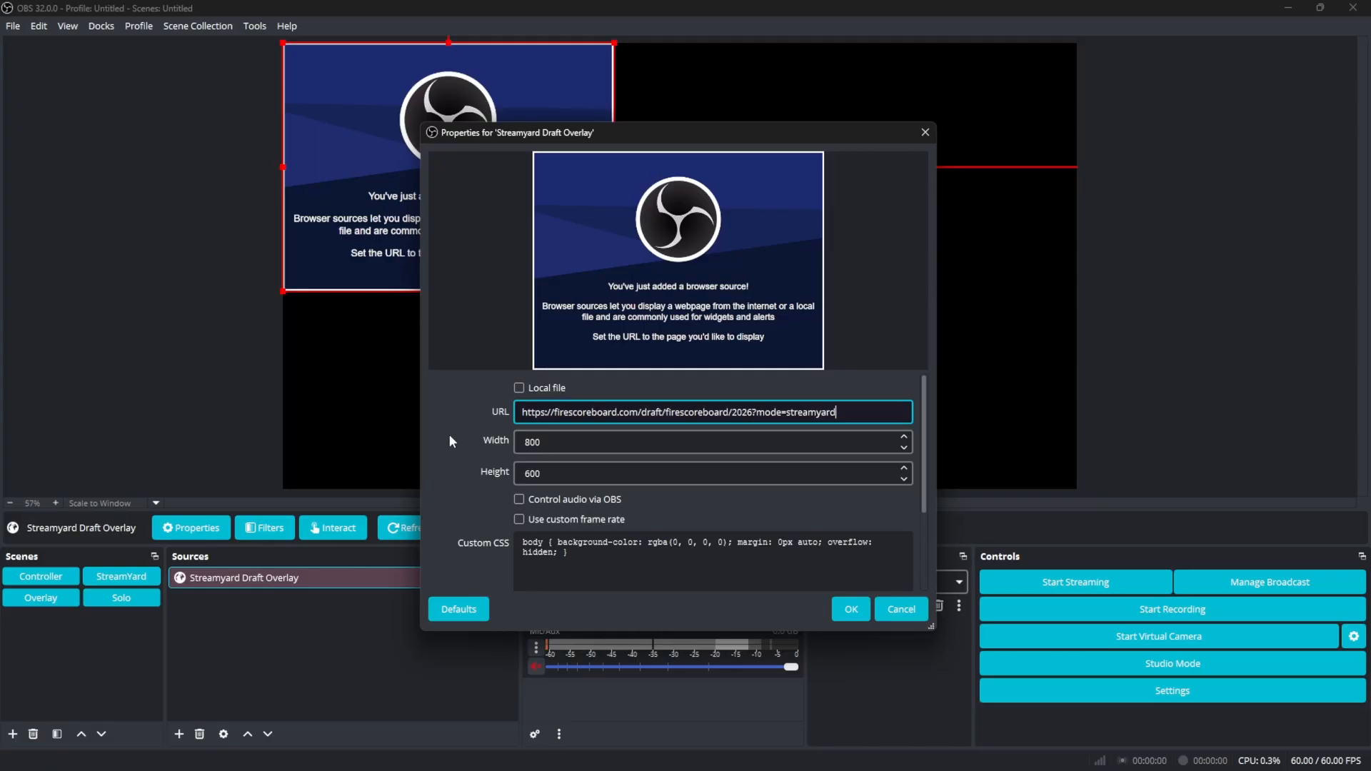
Set the browser source's width to 1920 and height to 1080
key("Tab")
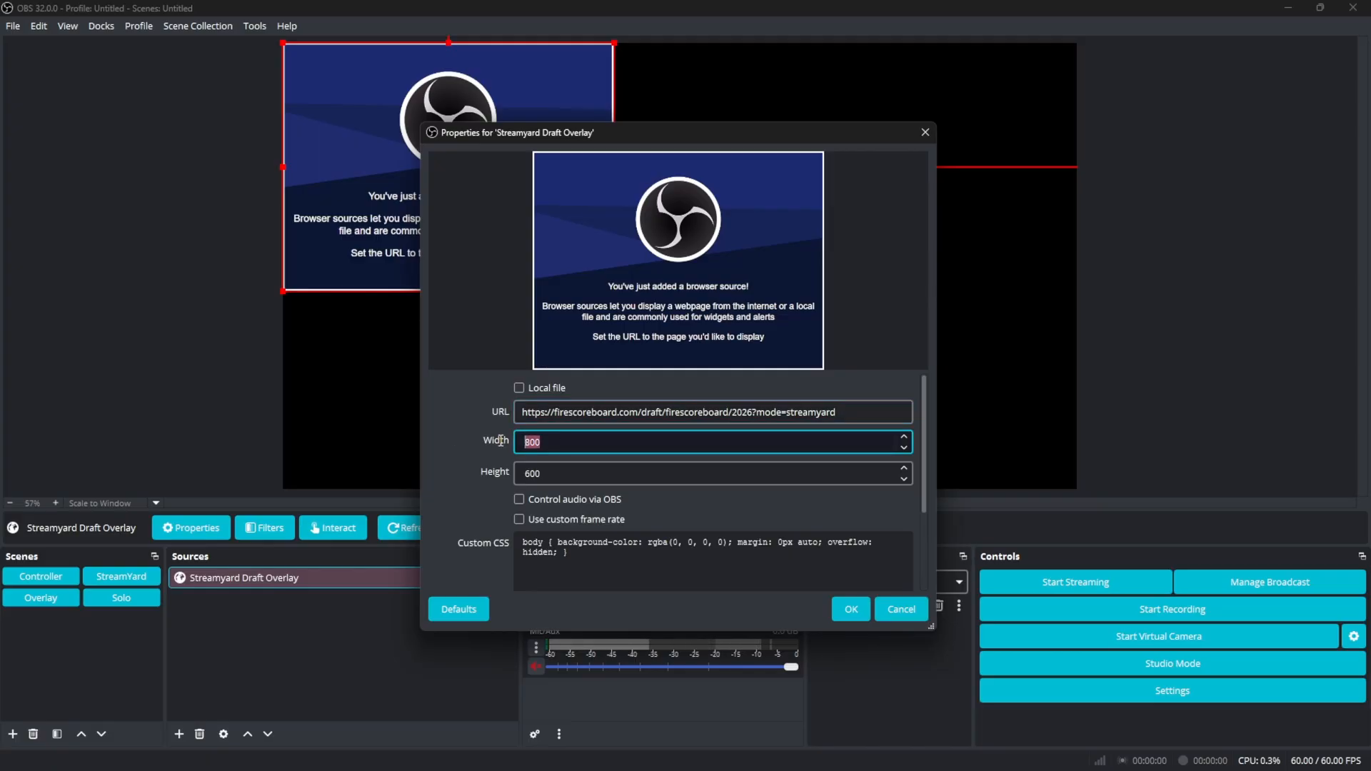
type("1920")
key("Tab")
type("1080")
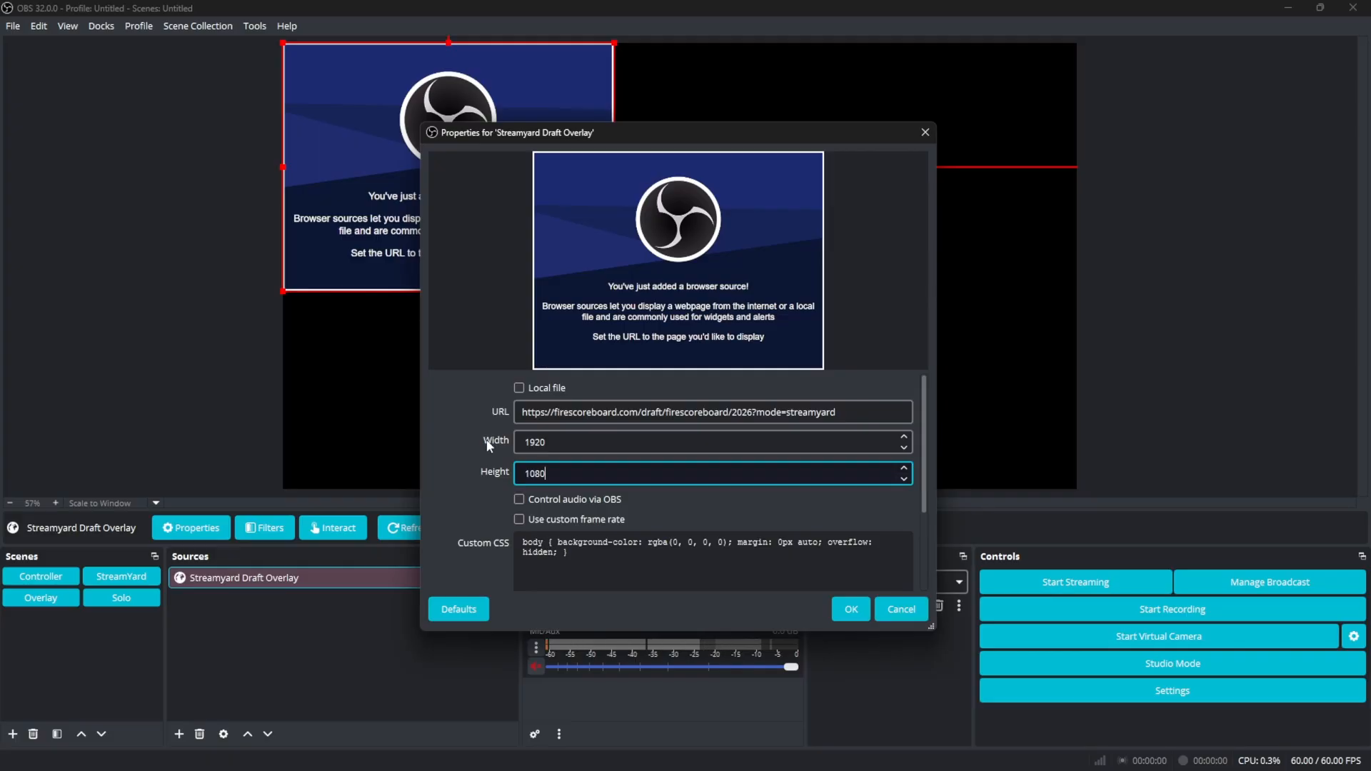
Enable shutting down the source when not visible and refreshing it when the scene becomes active, and accept the browser source properties
scroll(488, 442, "down", 3)
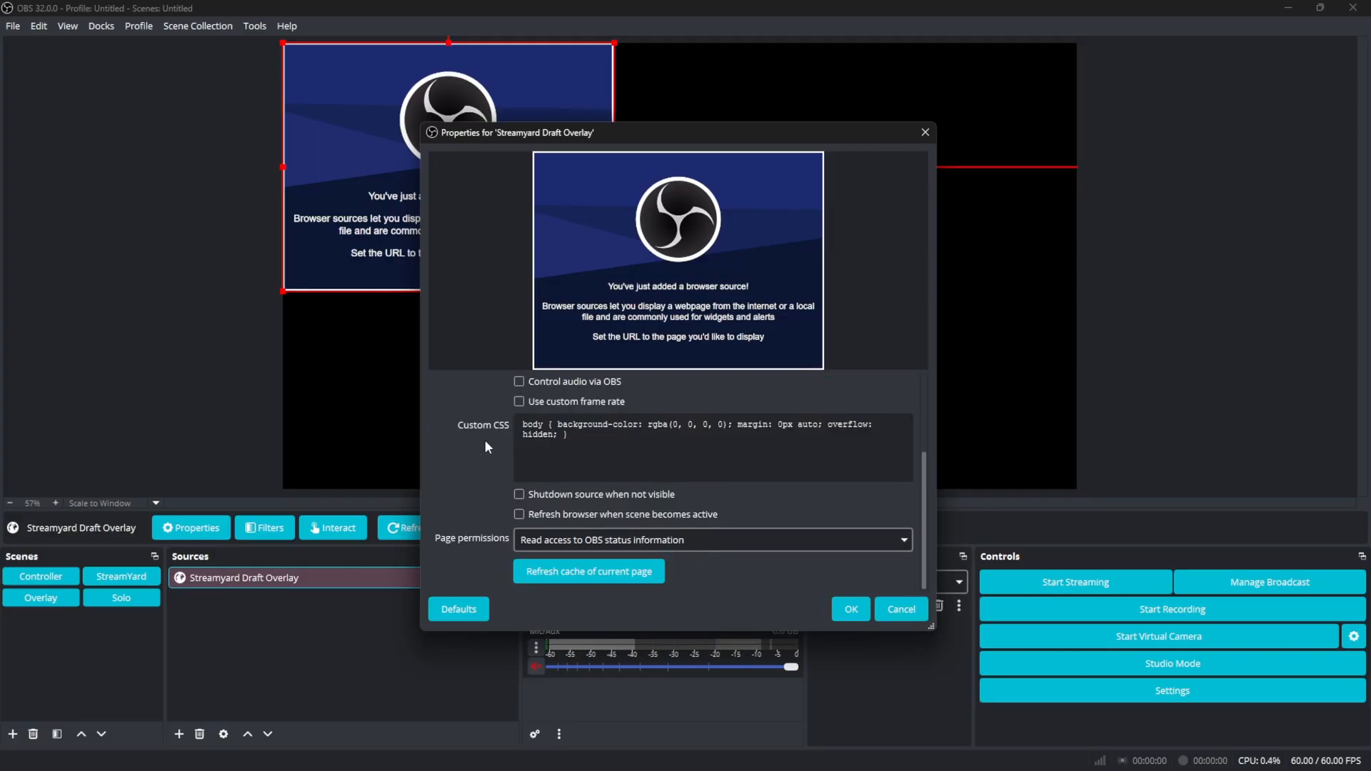
left_click(535, 499)
left_click(547, 520)
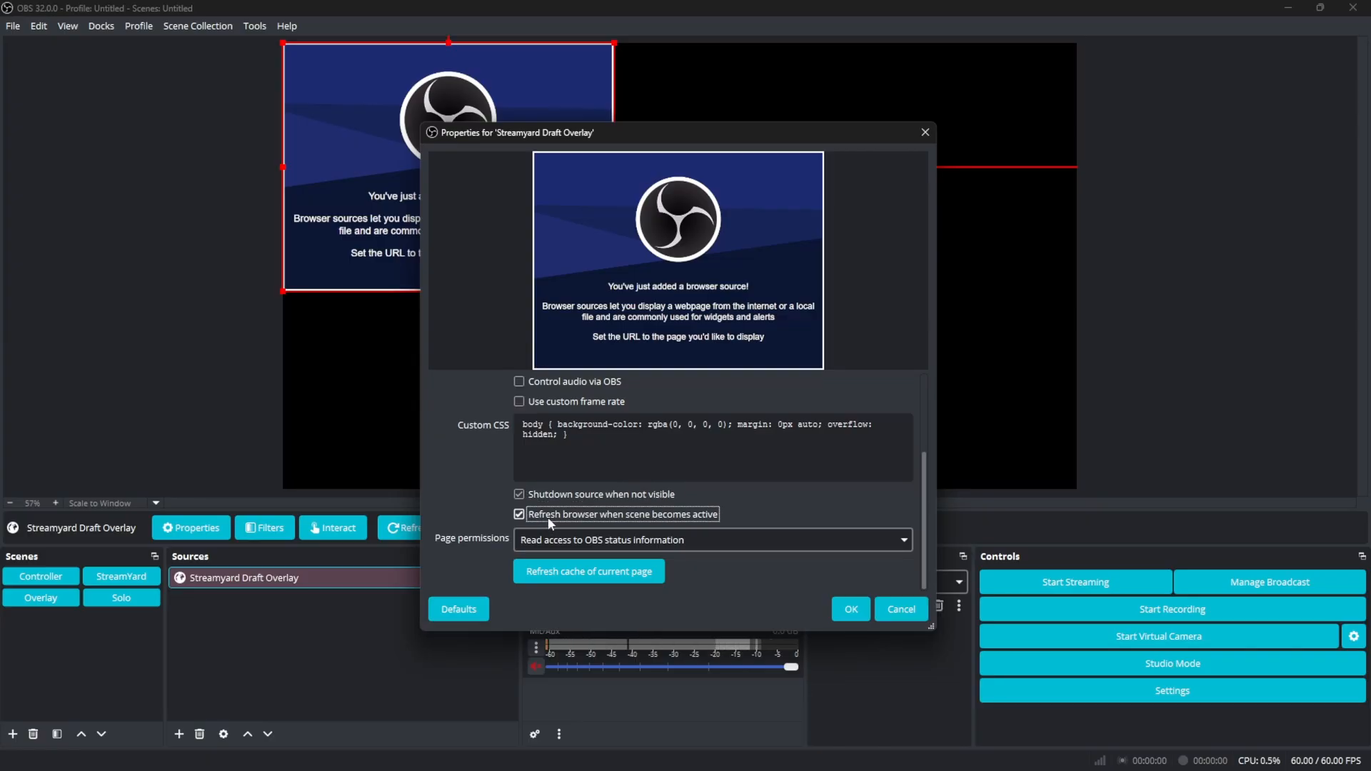
left_click(862, 605)
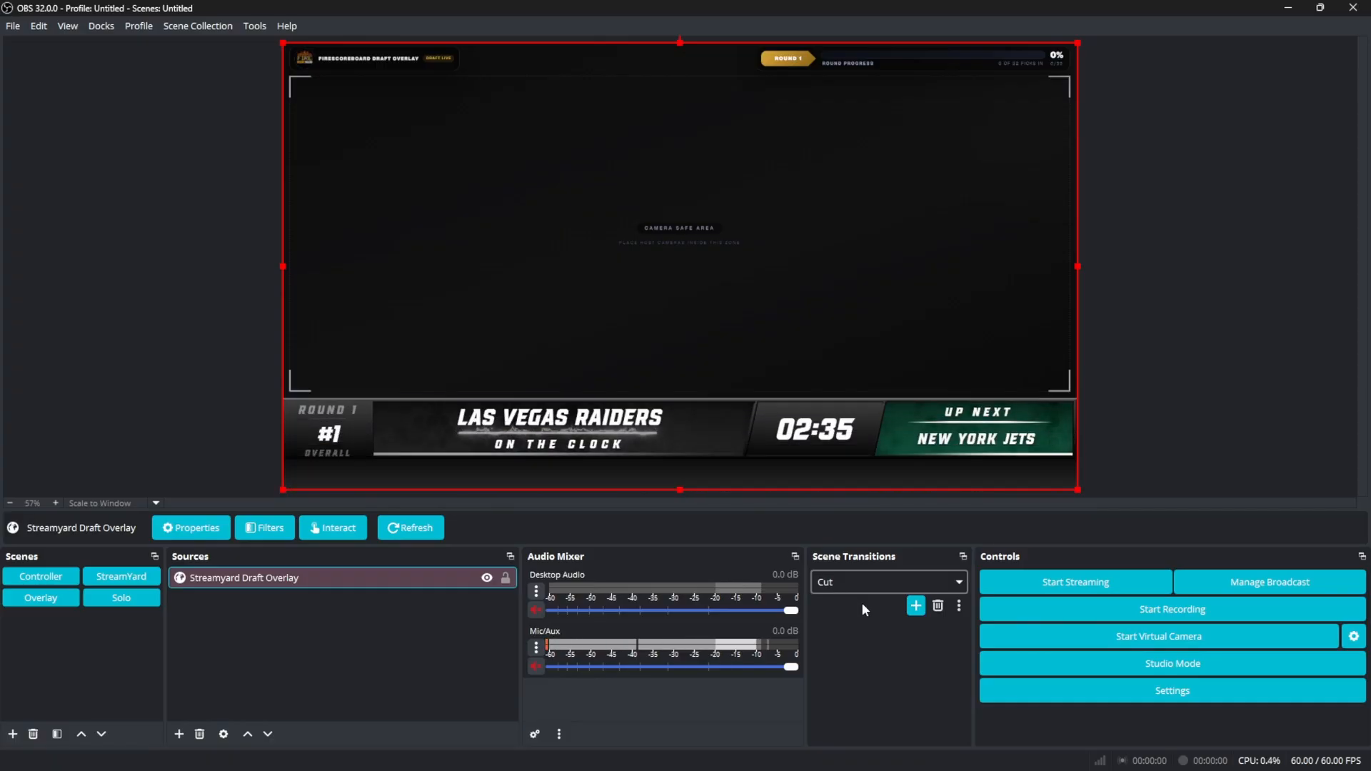
left_click(536, 611)
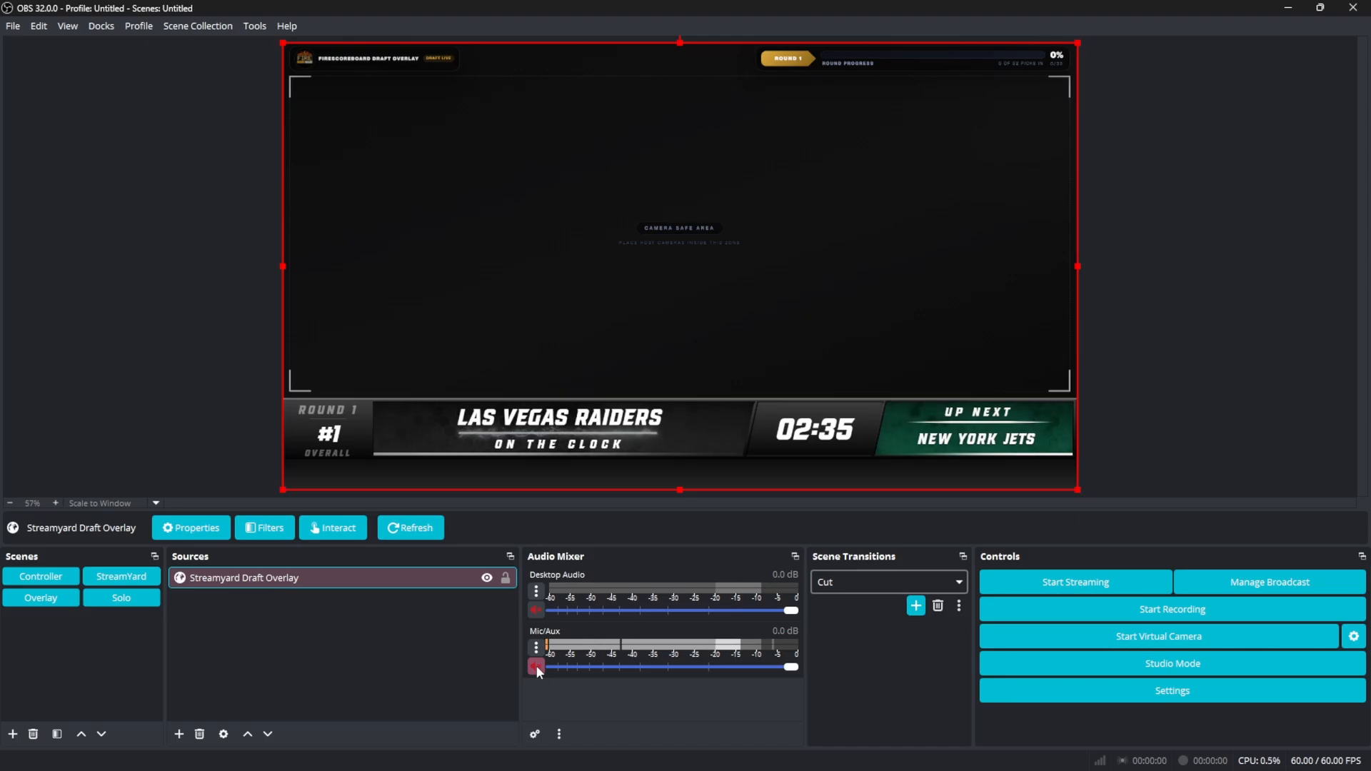
Set the virtual camera's output type to Source with Streamyard Draft Overlay selected, and start the virtual camera
left_click(1354, 638)
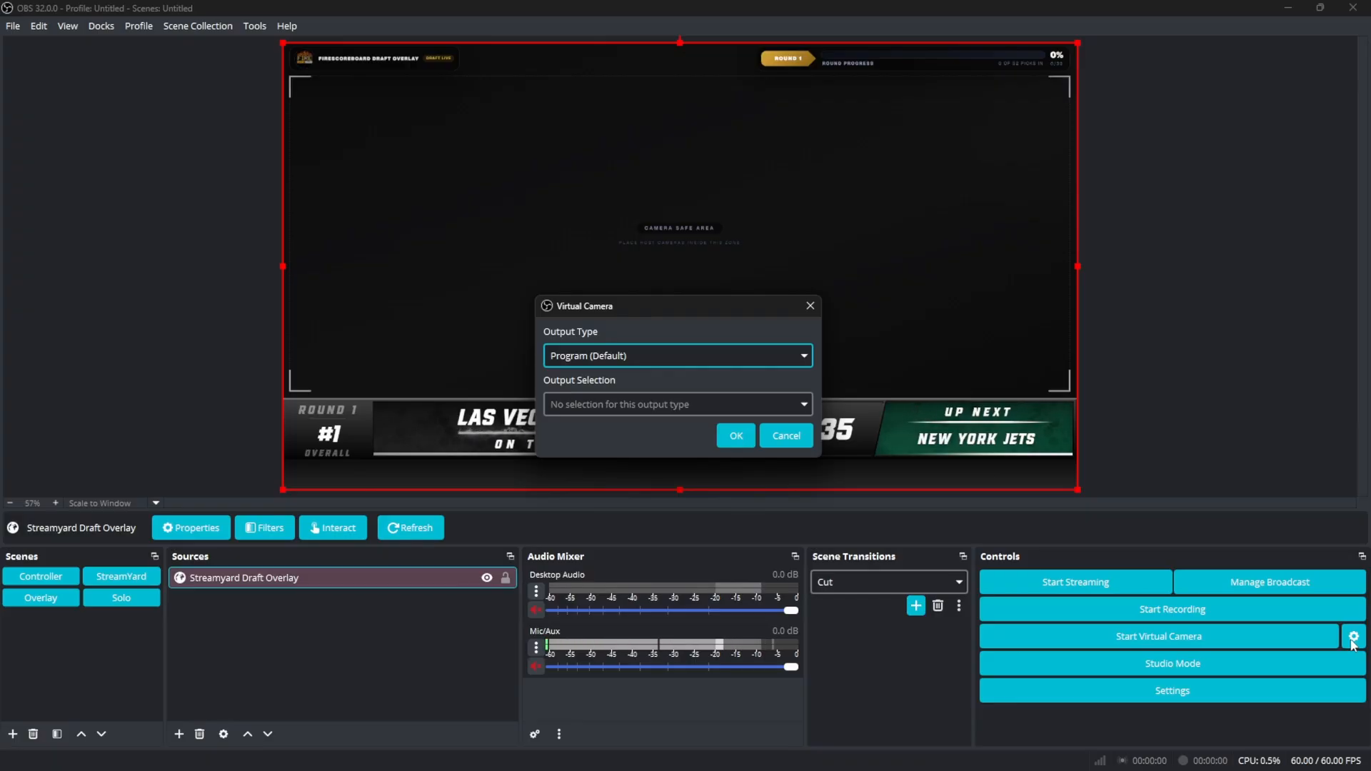
left_click(666, 357)
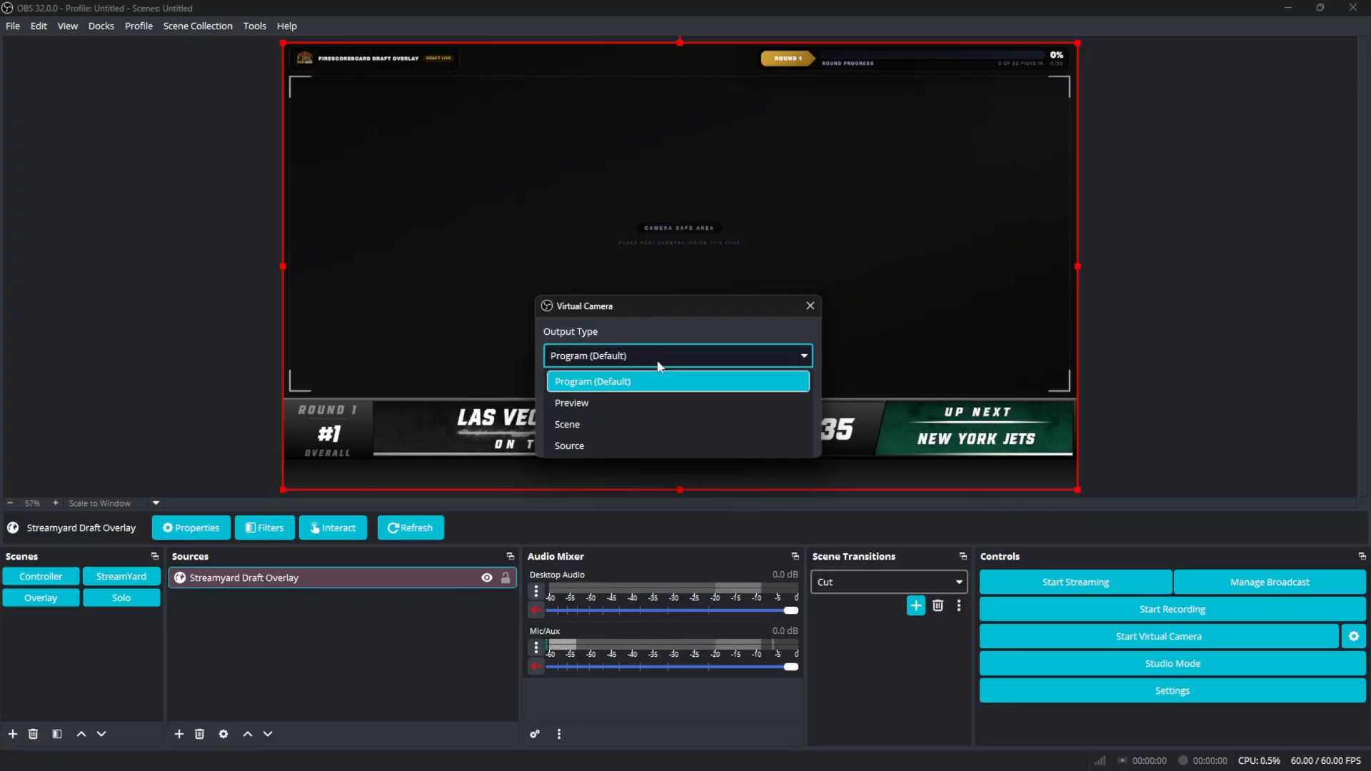
left_click(613, 446)
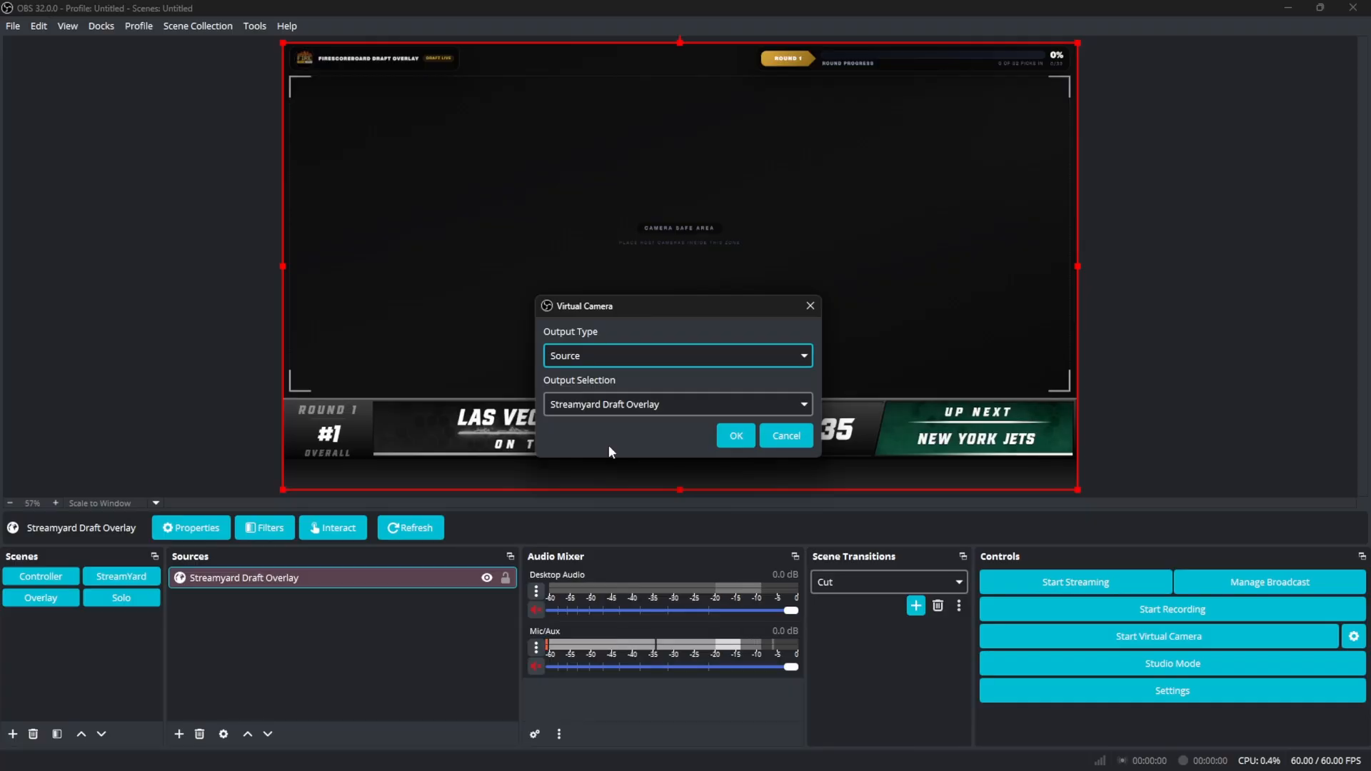
left_click(605, 408)
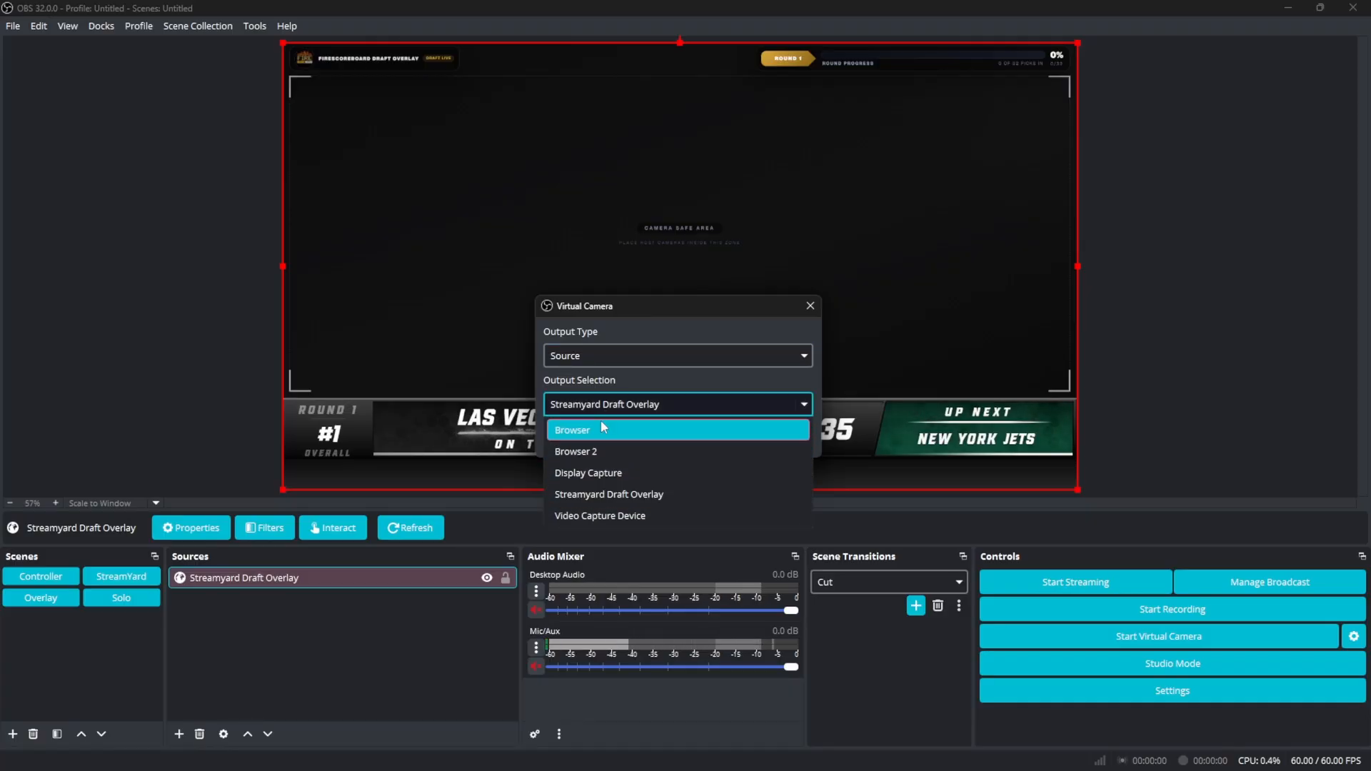
left_click(663, 495)
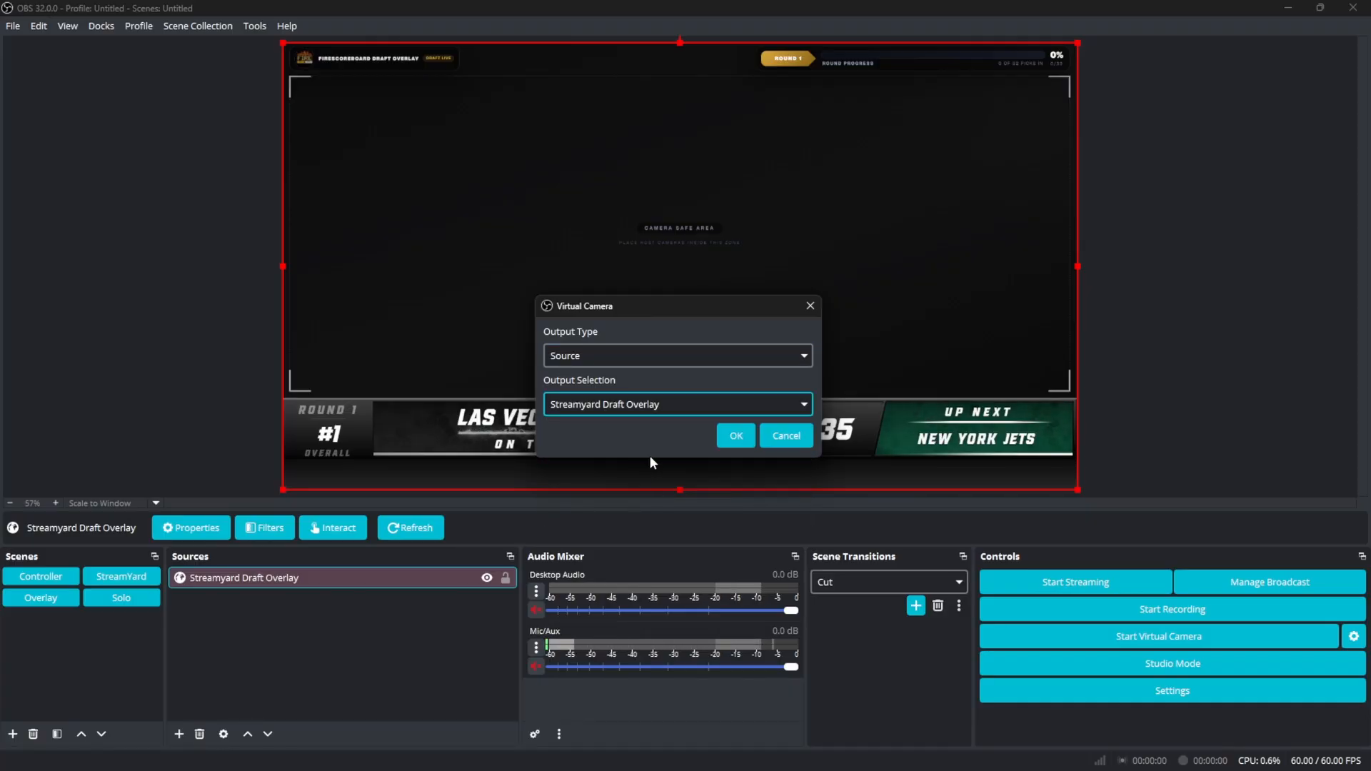
left_click(728, 436)
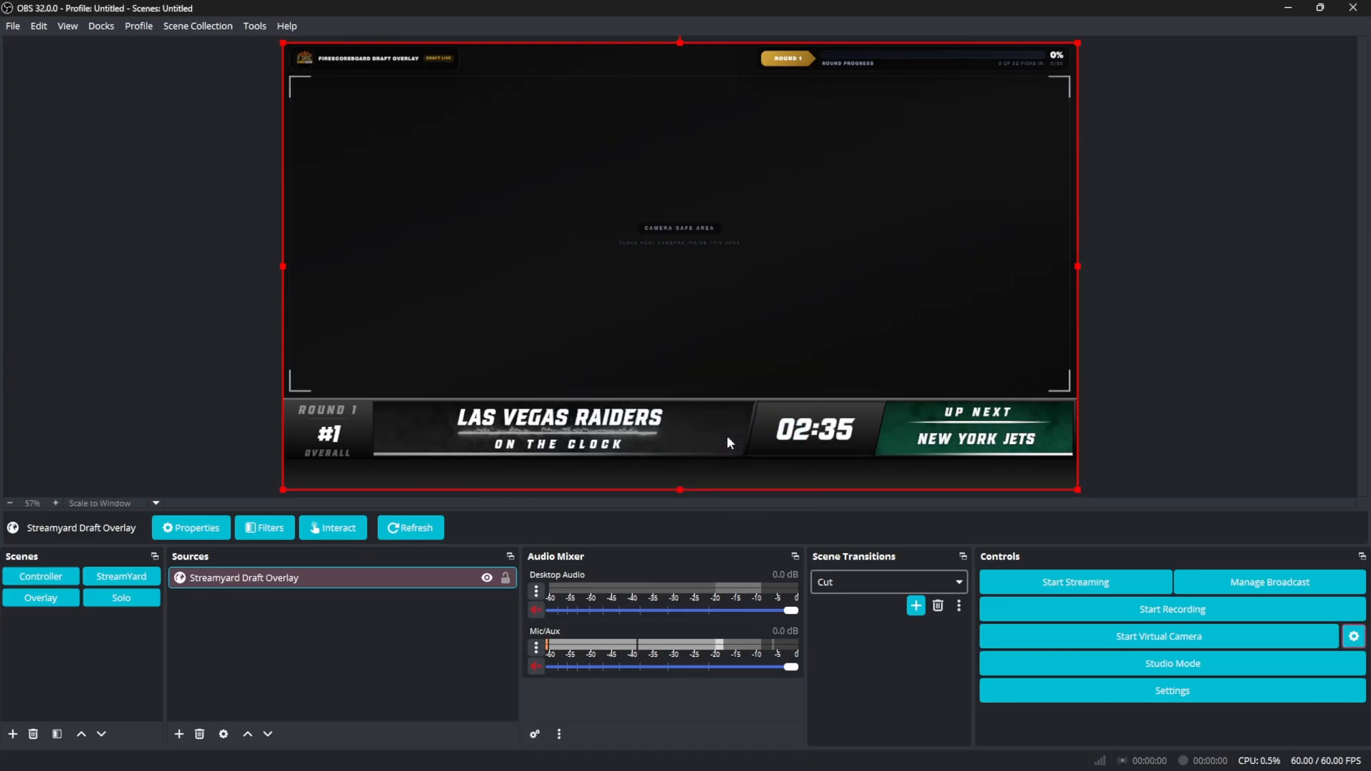
left_click(1100, 644)
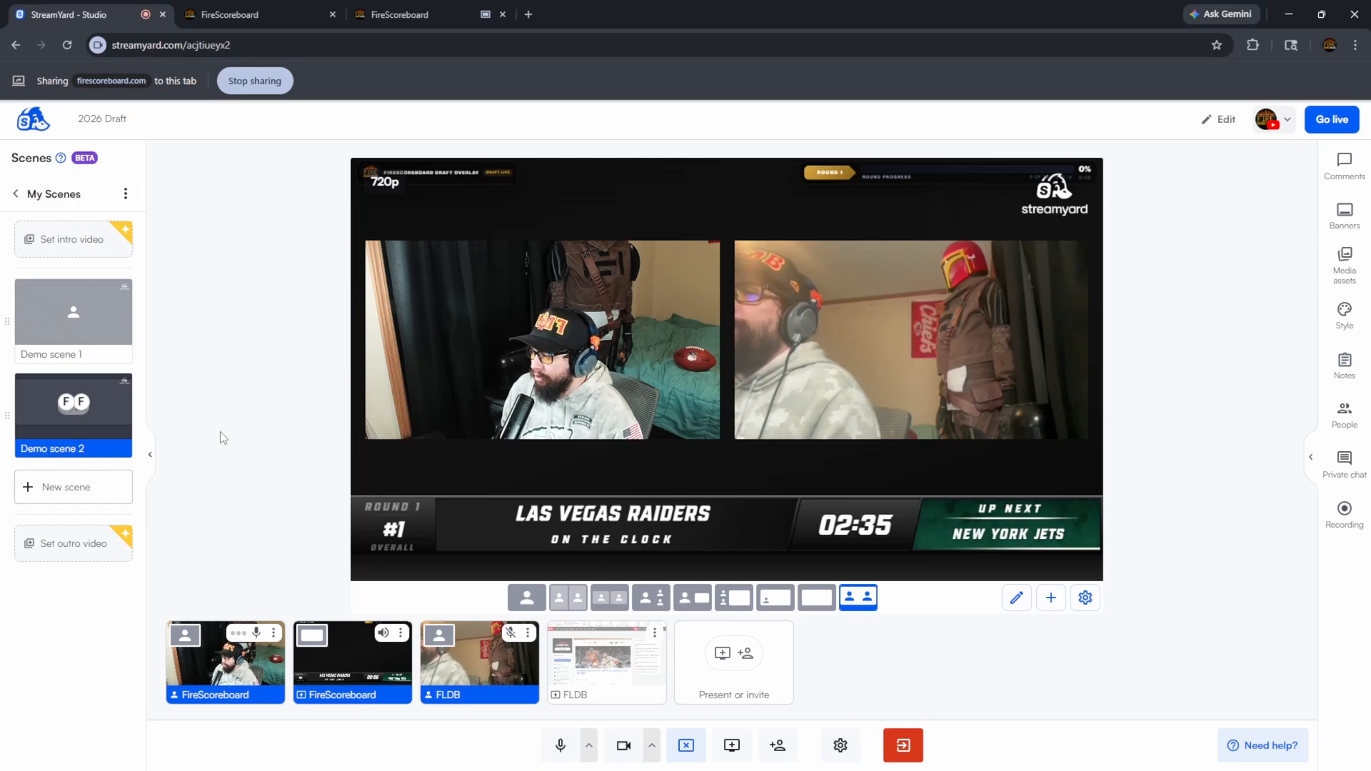
In the separate browser's StreamYard guest setup, allow access to the OBS Virtual Camera and Microphone (NVIDIA Broadcast)
left_click(743, 655)
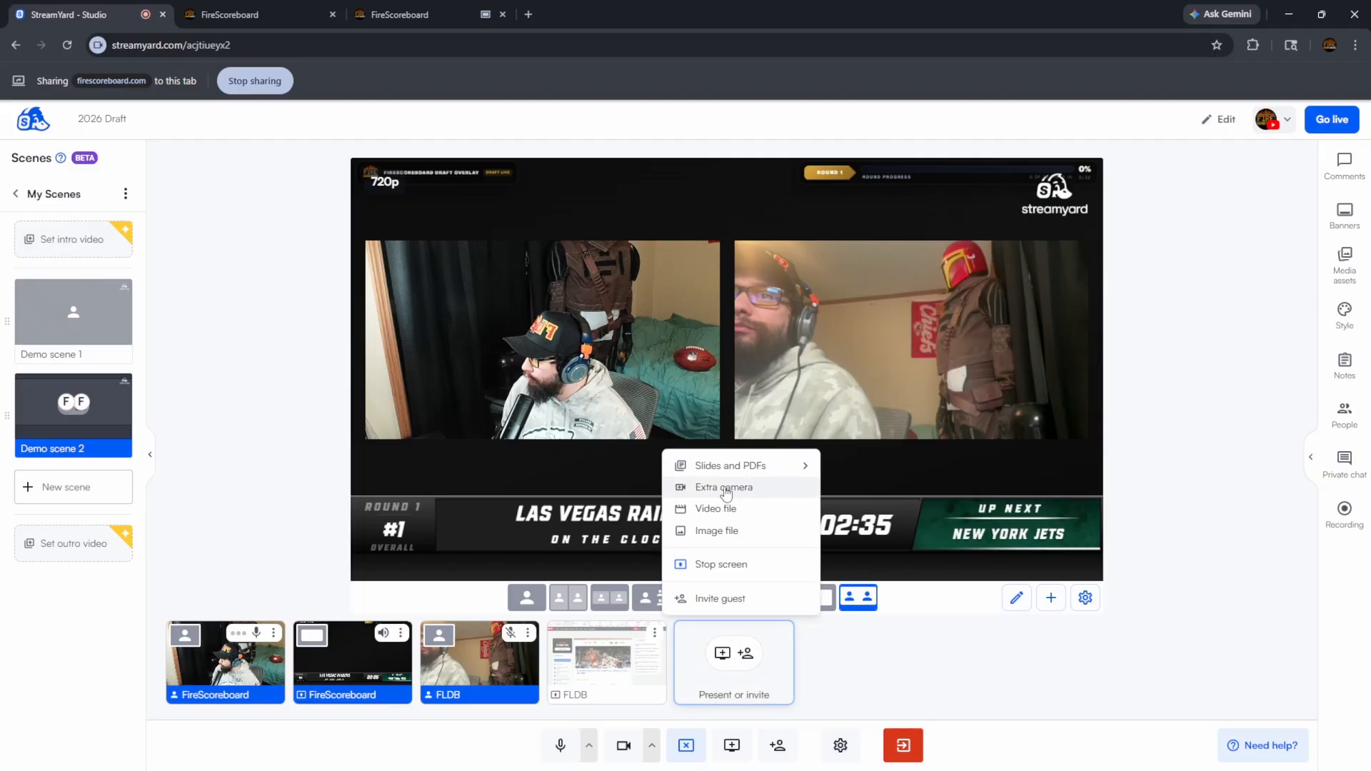
left_click(914, 680)
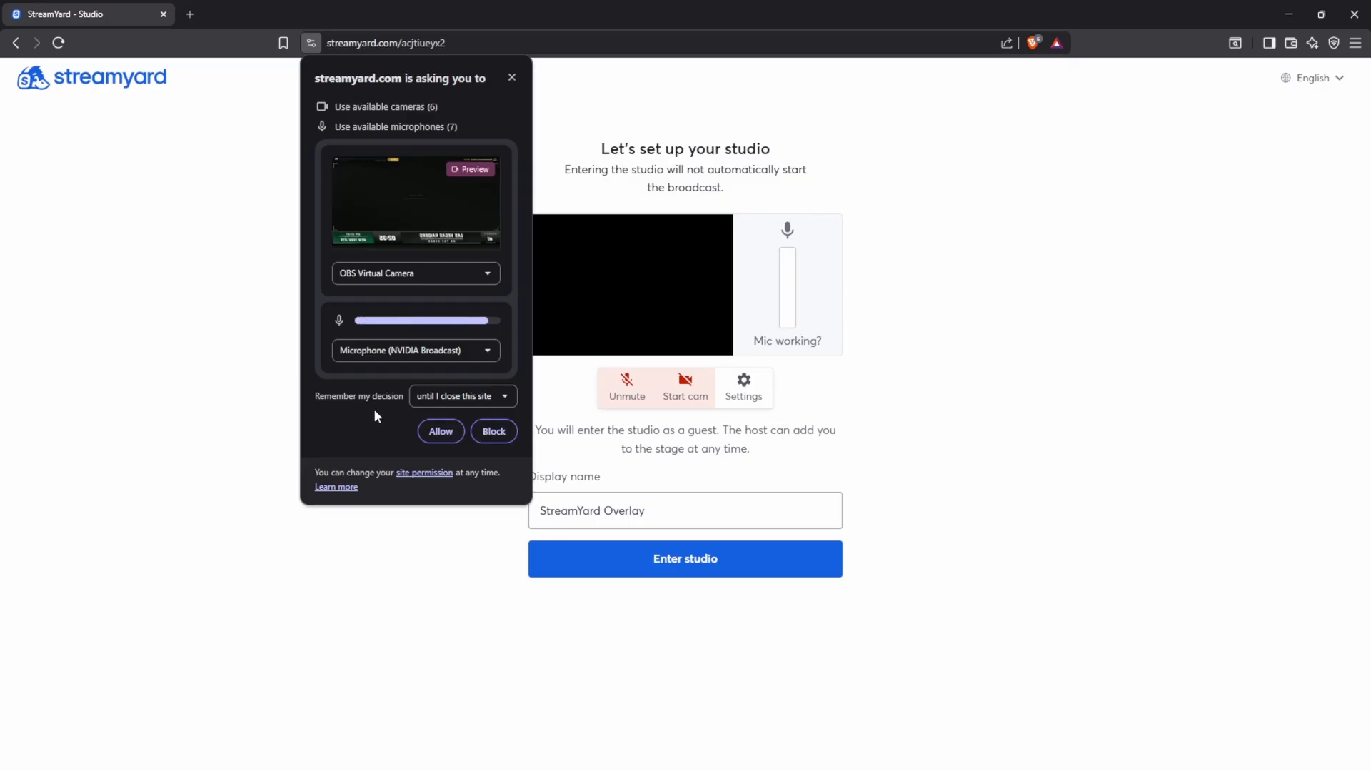
left_click(445, 436)
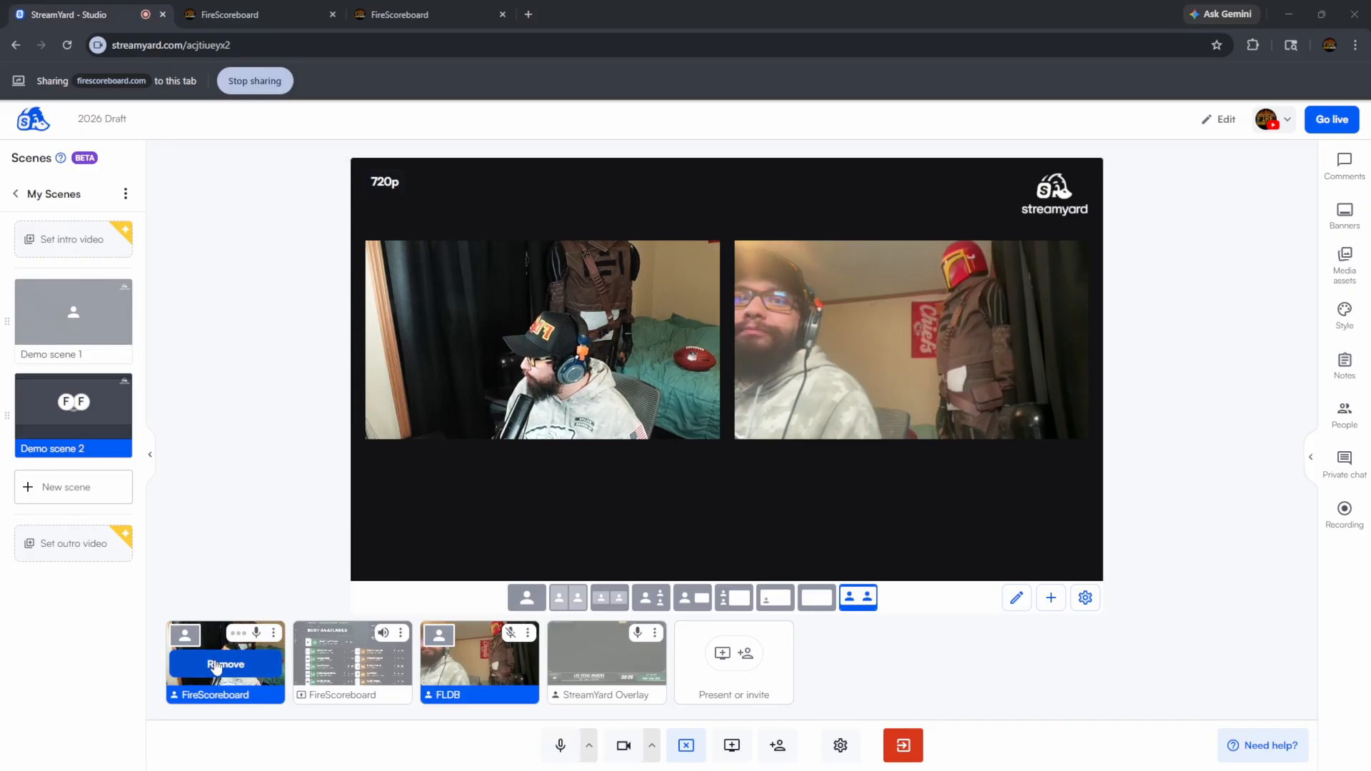
In the host studio, replace the FireScoreboard and FLDB cameras on stage with the StreamYard Overlay guest and mute its microphone
left_click(225, 664)
left_click(451, 666)
left_click(607, 664)
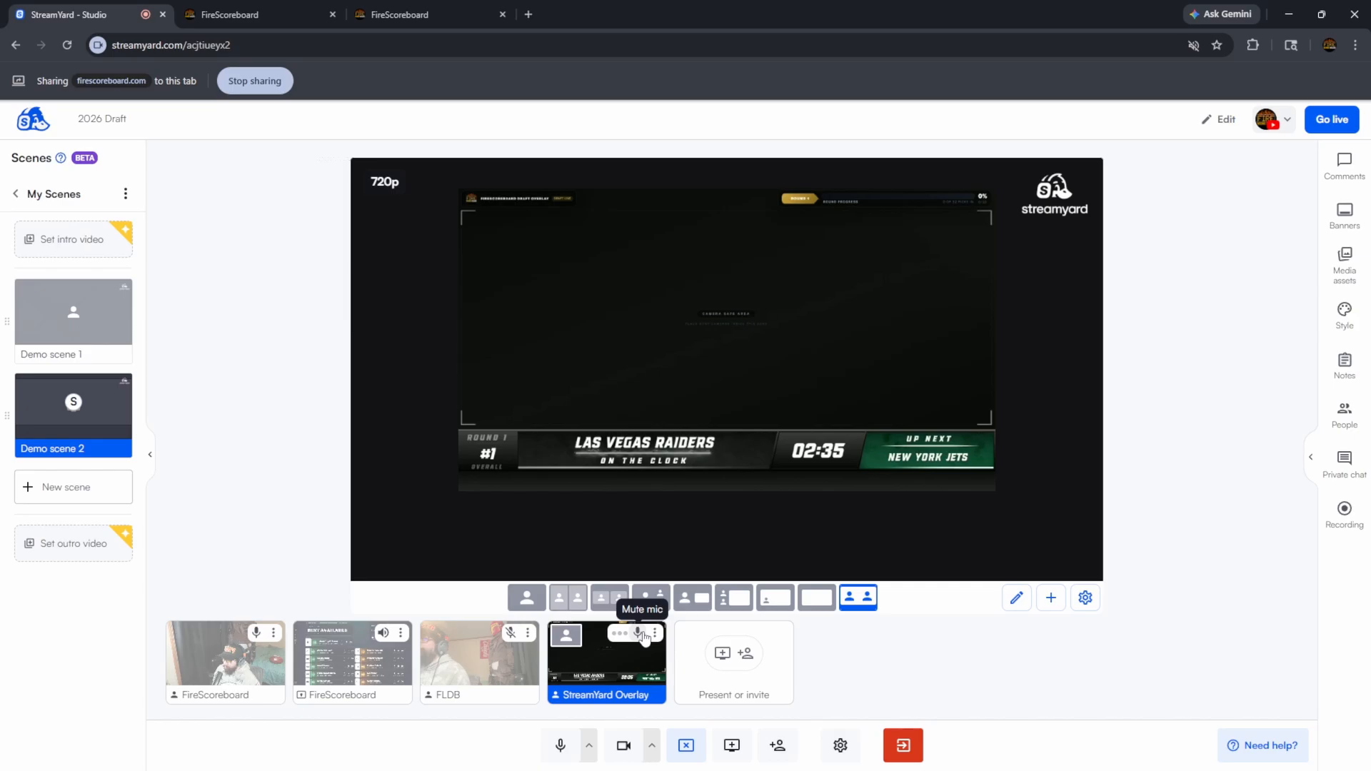
left_click(641, 633)
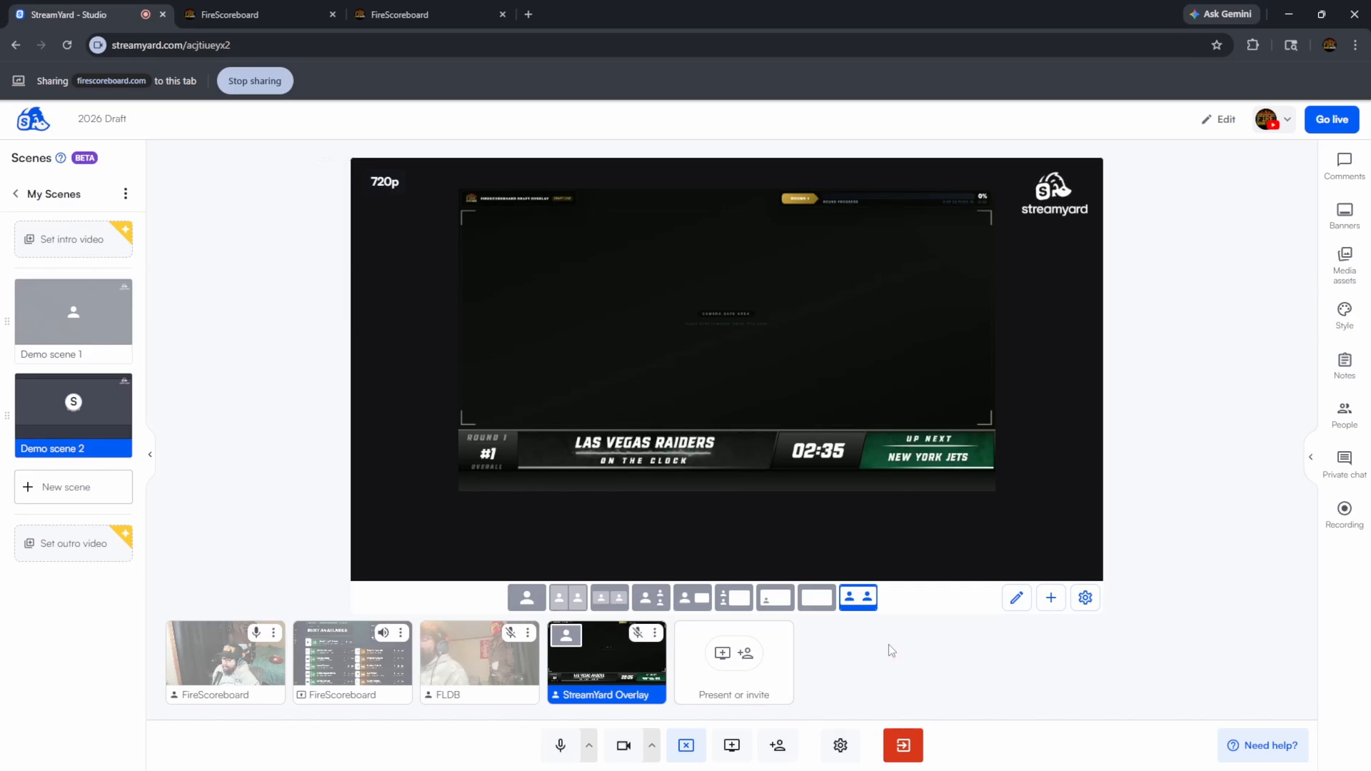
Start a new custom layout and add a dynamic camera grid and a separate camera slot to it
left_click(1054, 600)
left_click(423, 602)
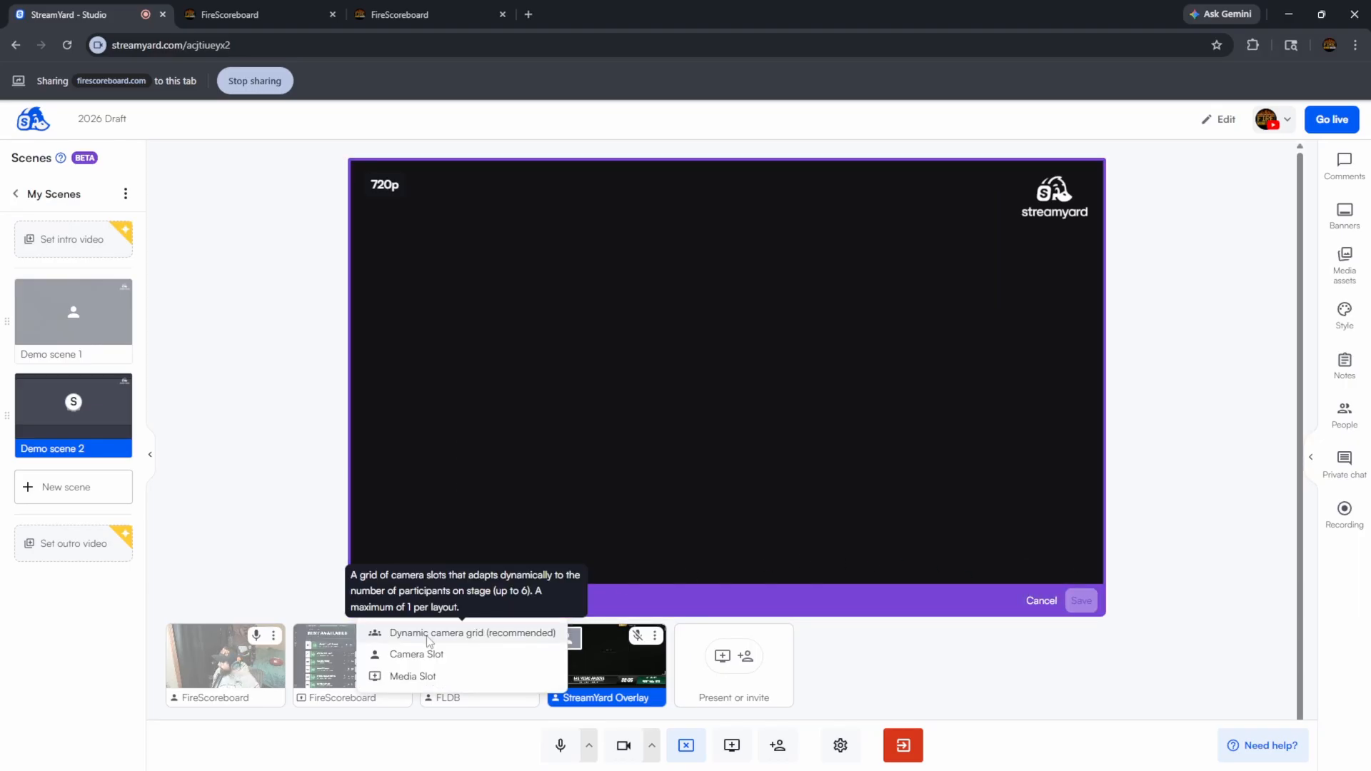
left_click(429, 634)
left_click(405, 607)
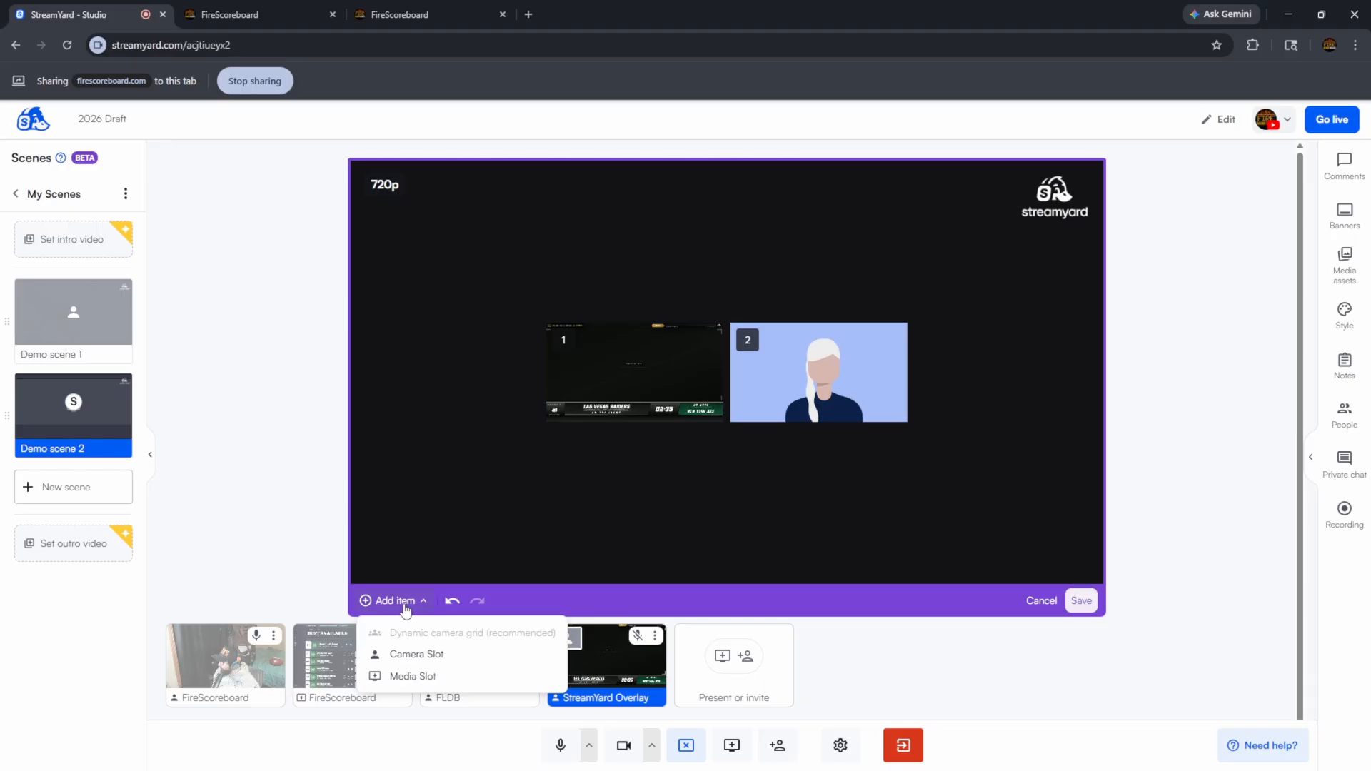
left_click(430, 653)
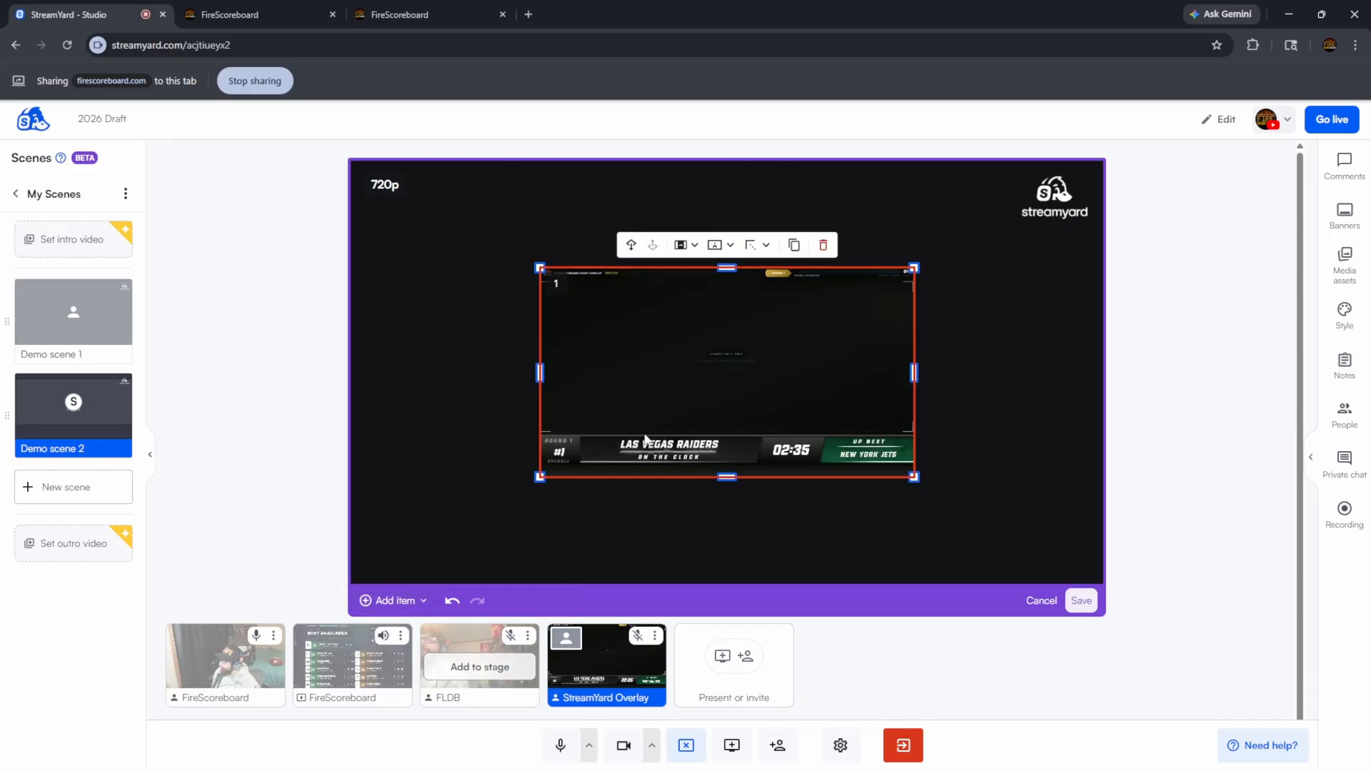
Stretch the overlay's camera slot across the full canvas and move it one layer back behind the camera grid
left_click_drag(691, 381, 578, 315)
left_click(786, 448)
left_click_drag(788, 452, 595, 329)
left_click_drag(724, 372, 1095, 767)
left_click(852, 415)
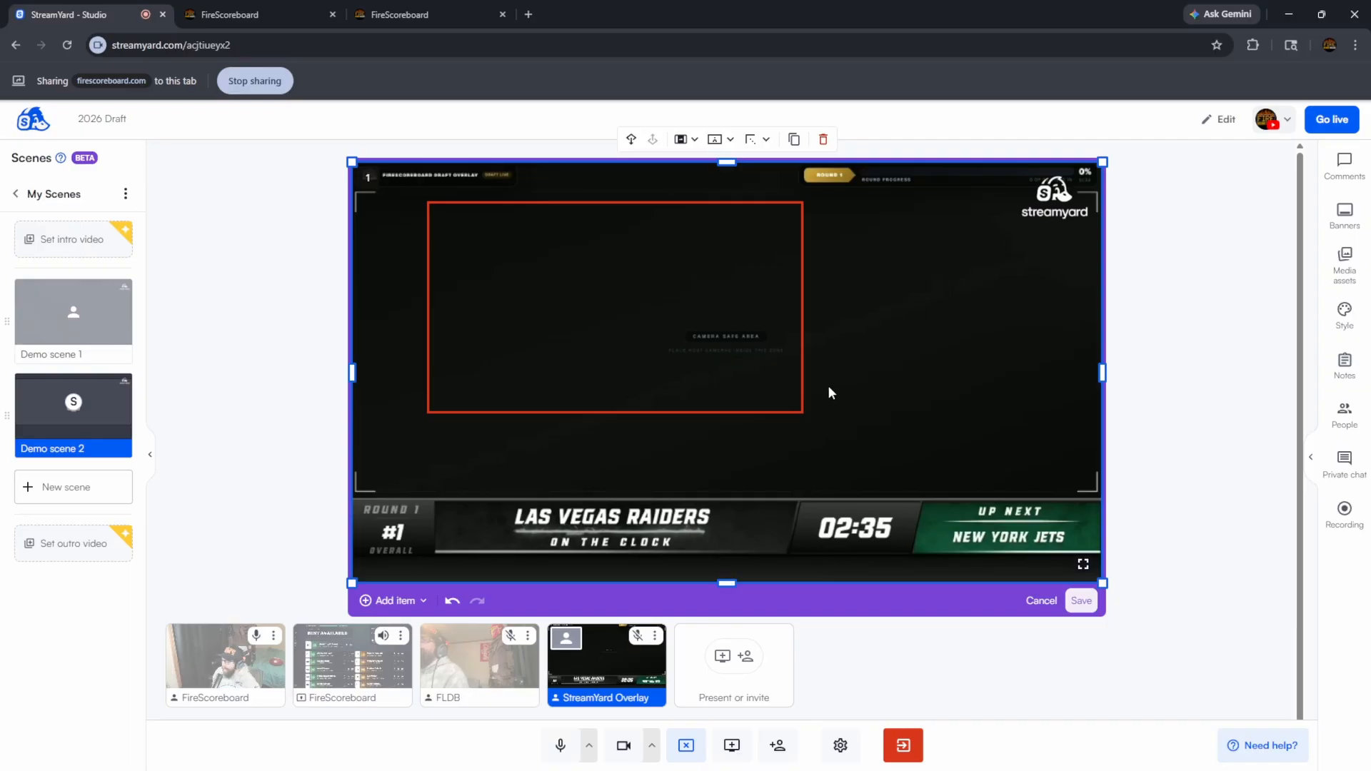
left_click(631, 140)
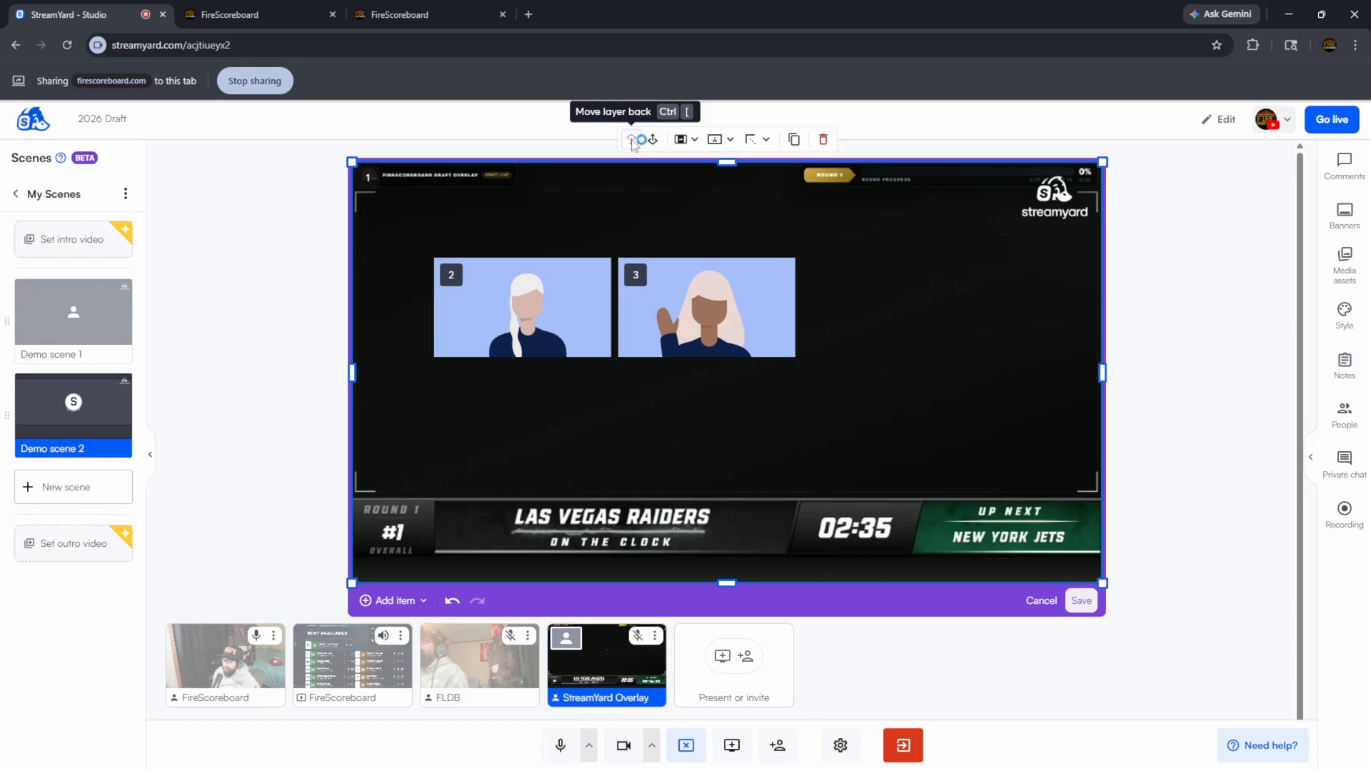
Move the camera grid to the canvas's left edge and stretch it across the full width, down to just above the overlay's ticker bar
left_click(762, 334)
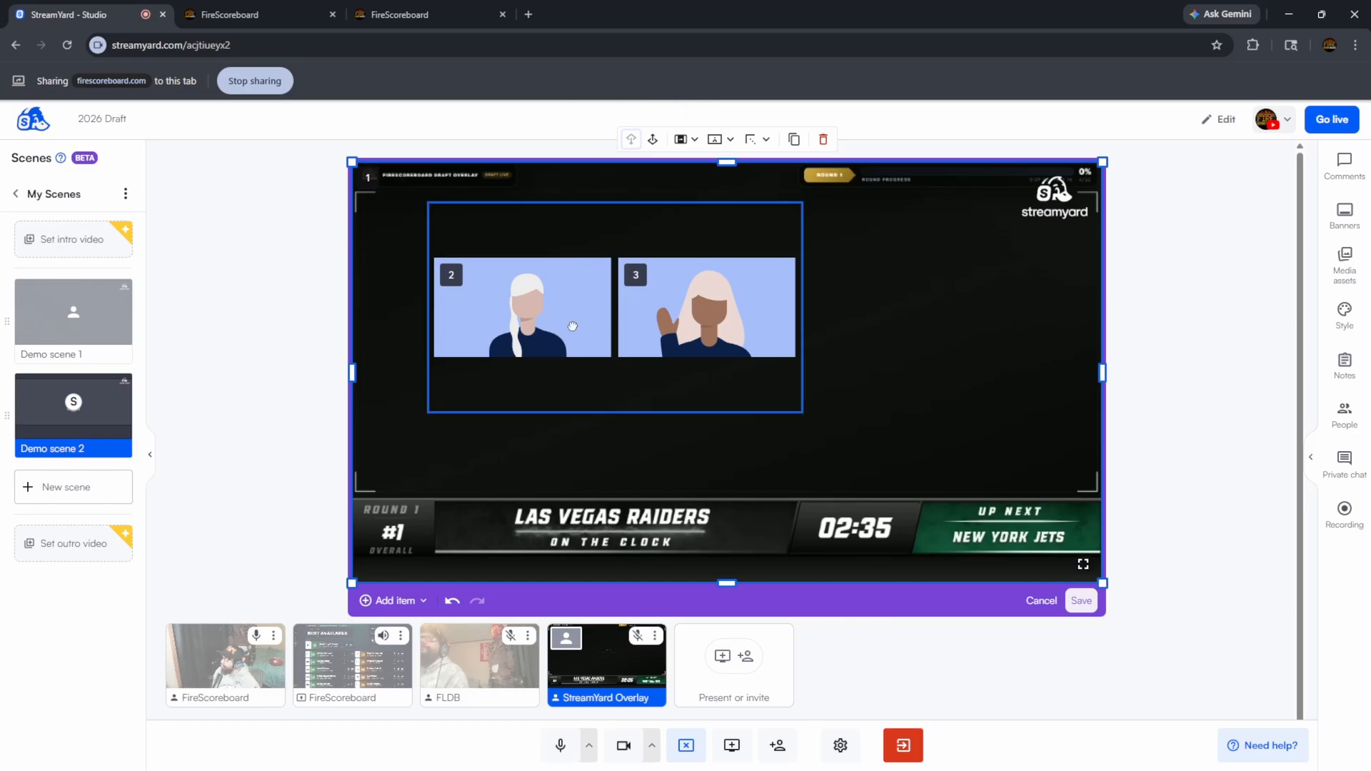
left_click_drag(762, 335, 686, 321)
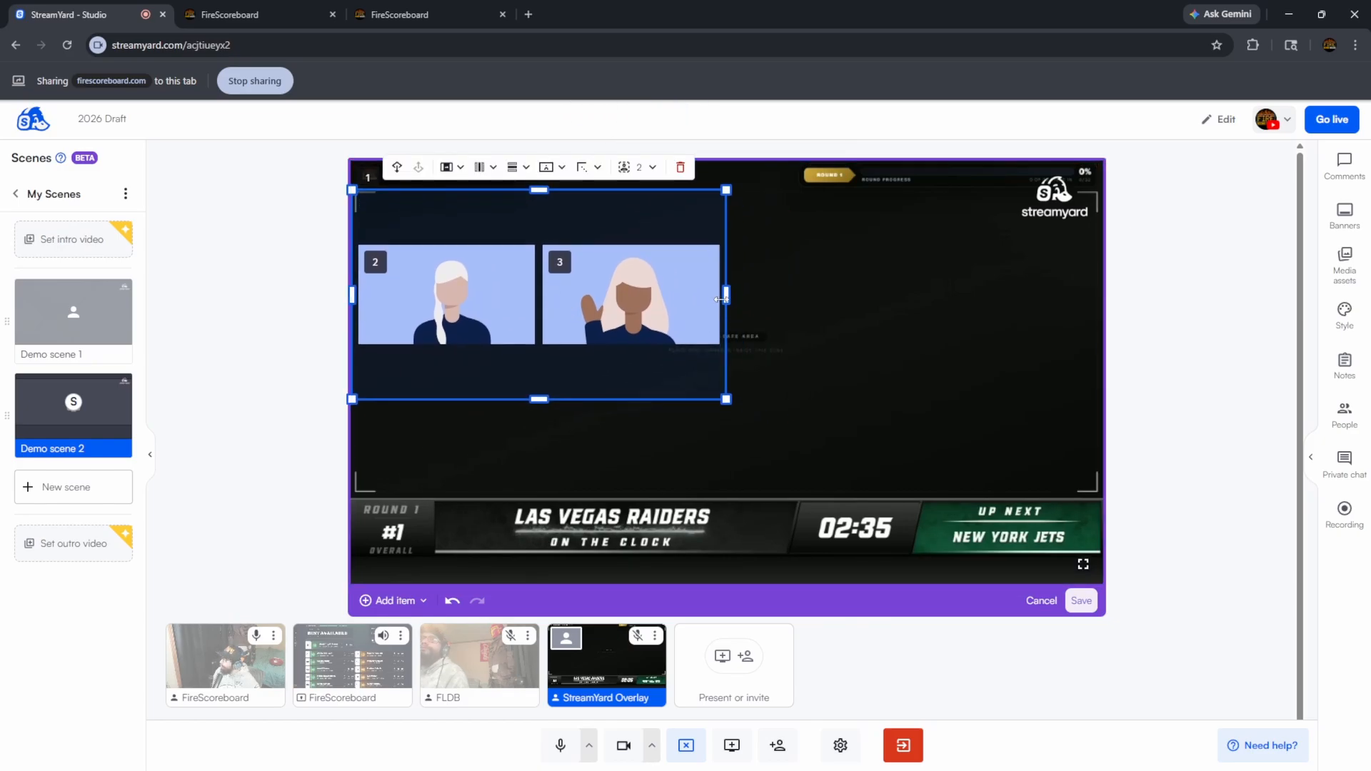
left_click_drag(726, 399, 1102, 398)
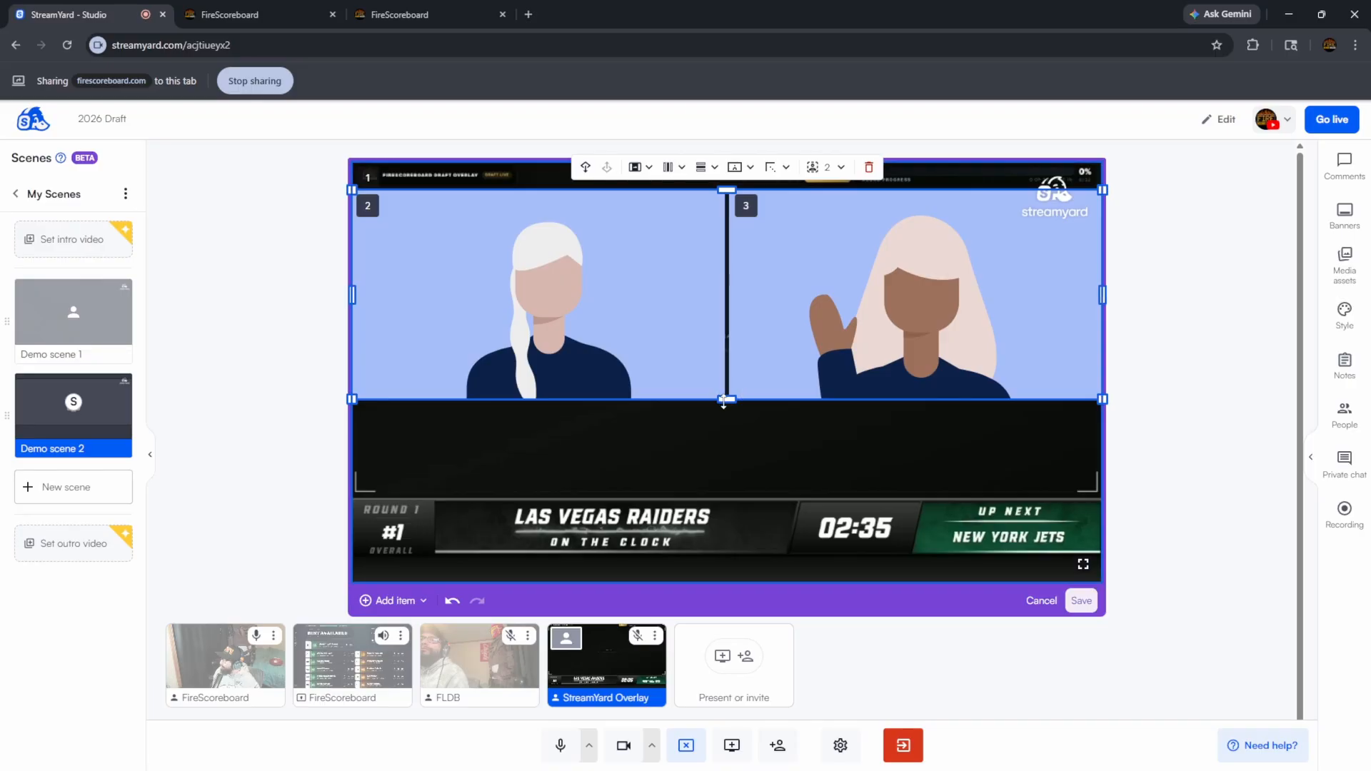
left_click_drag(726, 399, 713, 493)
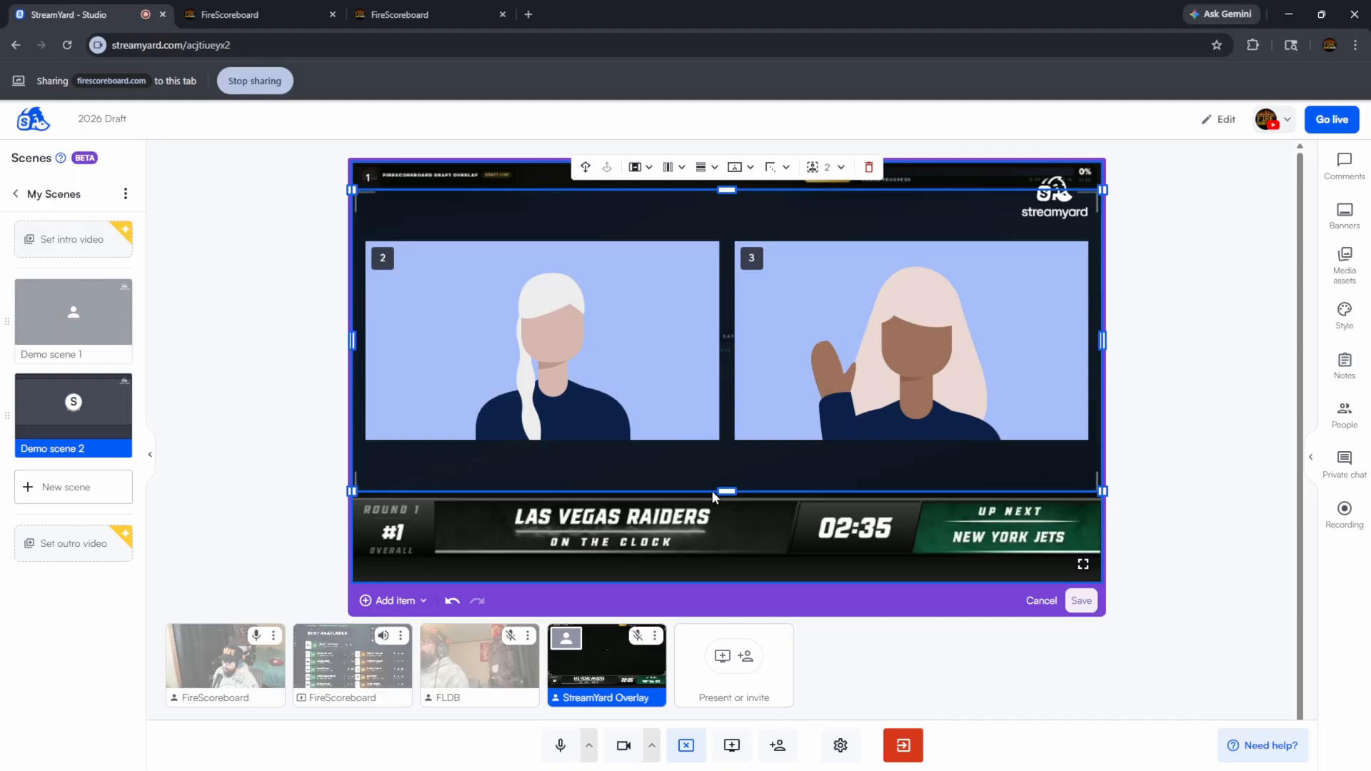
Save the arrangement as a new layout named "FireScoreboard Overlay Virtual Cam"
left_click(1081, 601)
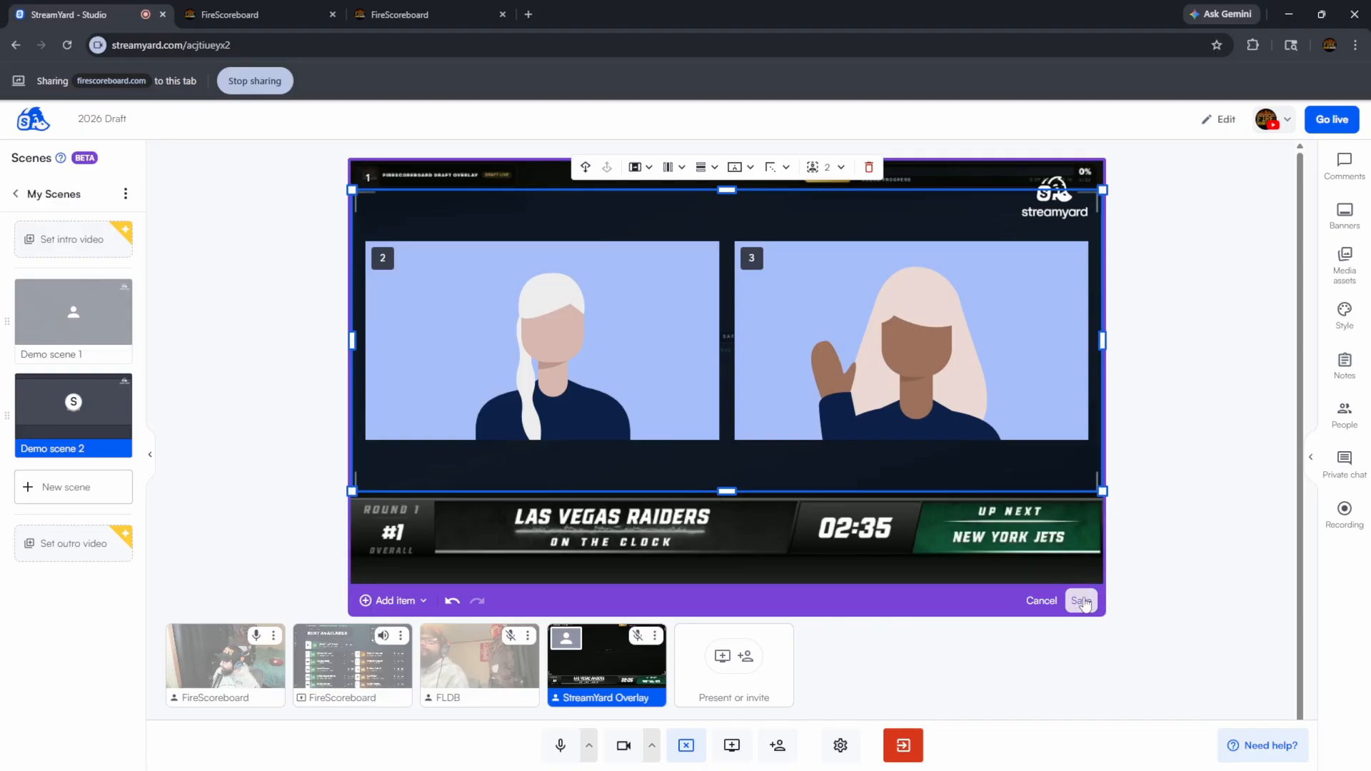
type("FireScoreboard Overlay Virtual Cam")
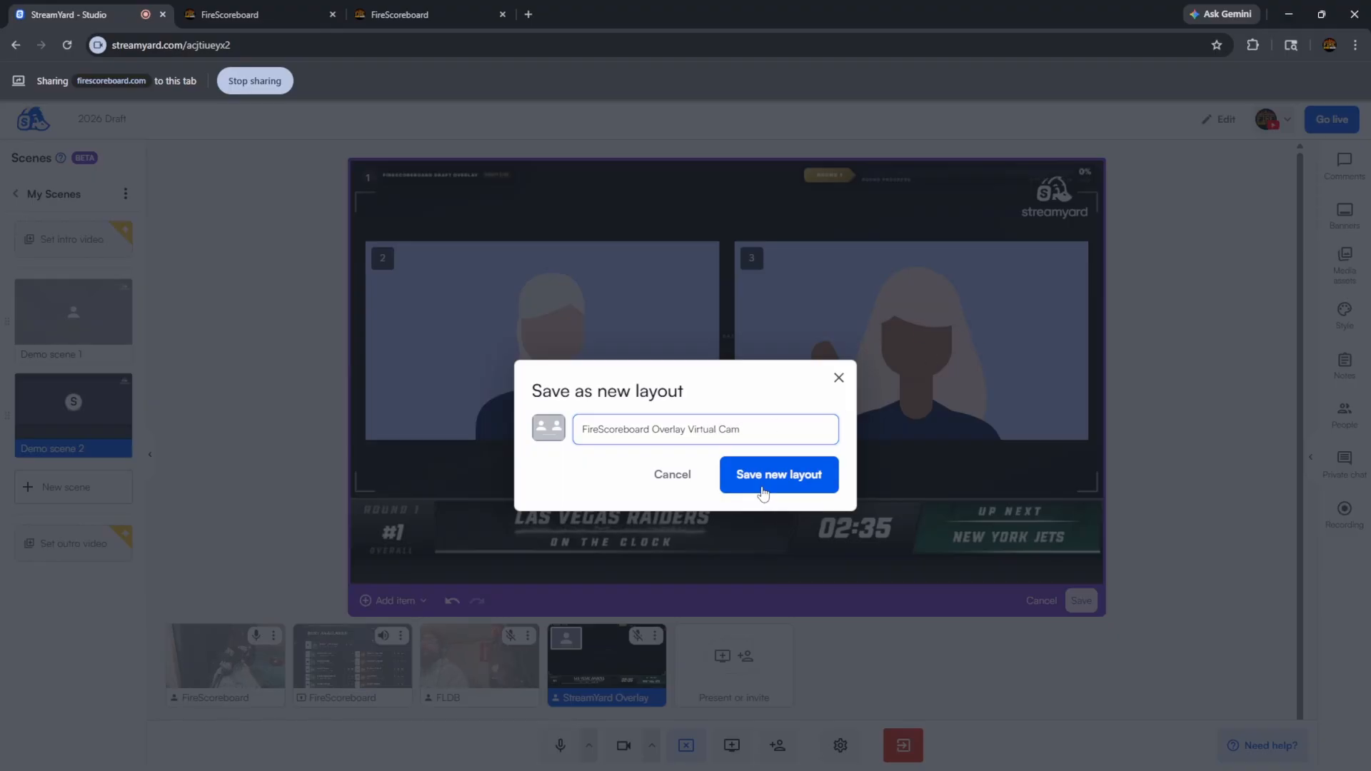
left_click(763, 492)
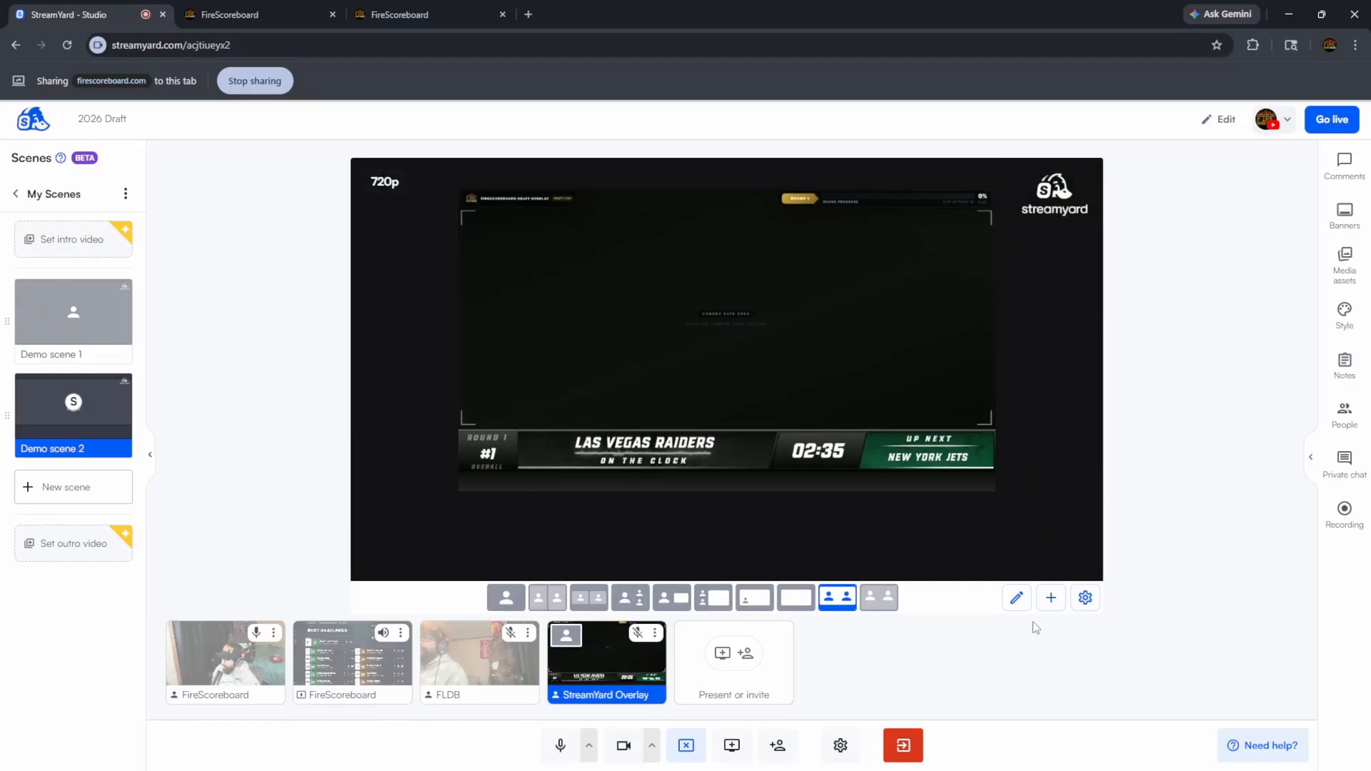
Apply the FireScoreboard Overlay Virtual Cam layout and bring the FireScoreboard and FLDB cameras on stage with the overlay
left_click(882, 599)
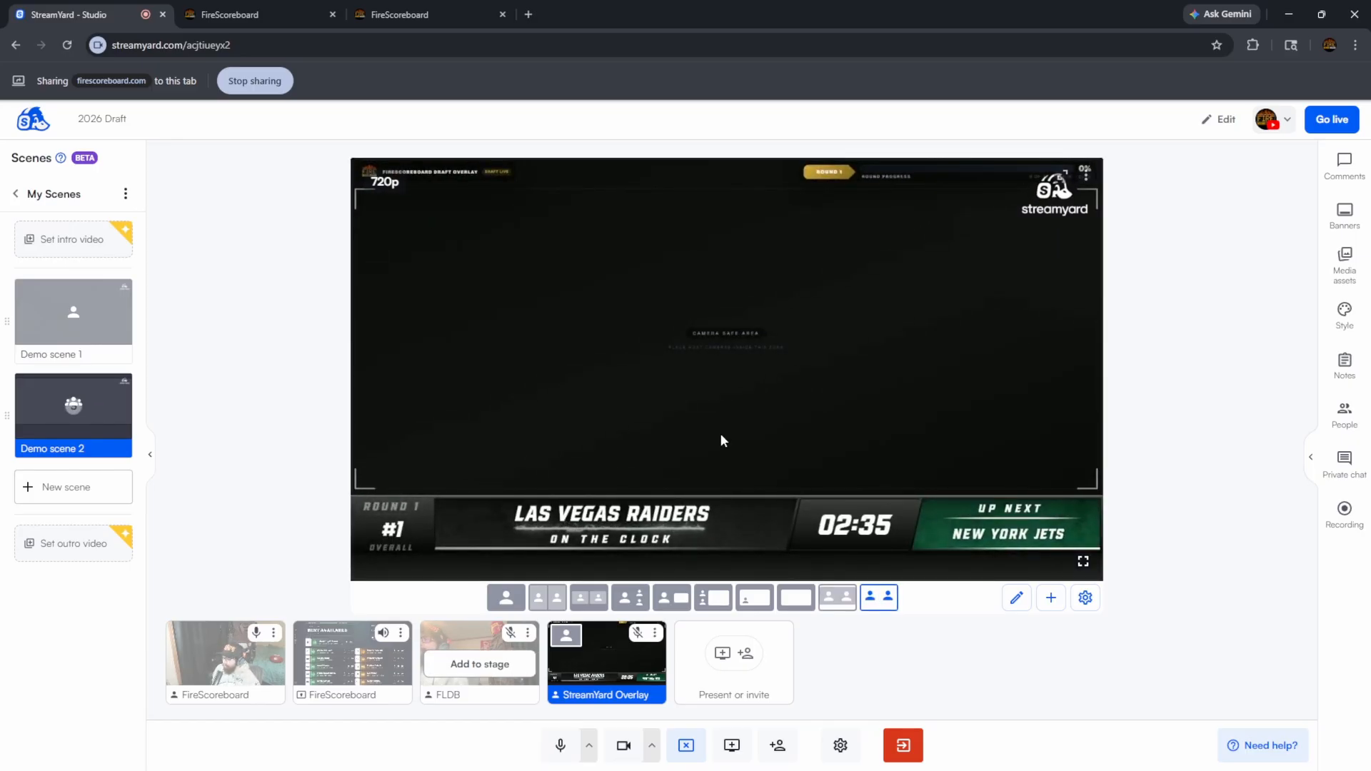
left_click(225, 664)
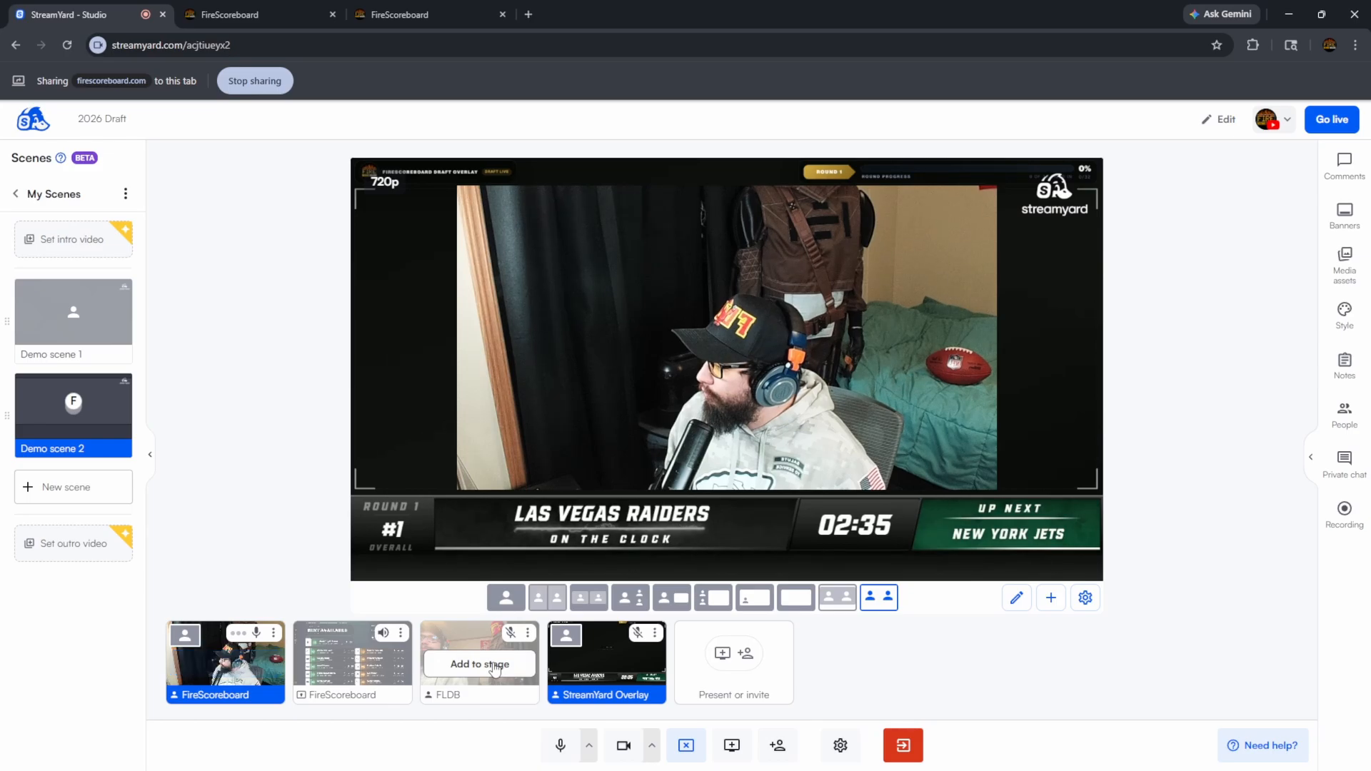
left_click(480, 664)
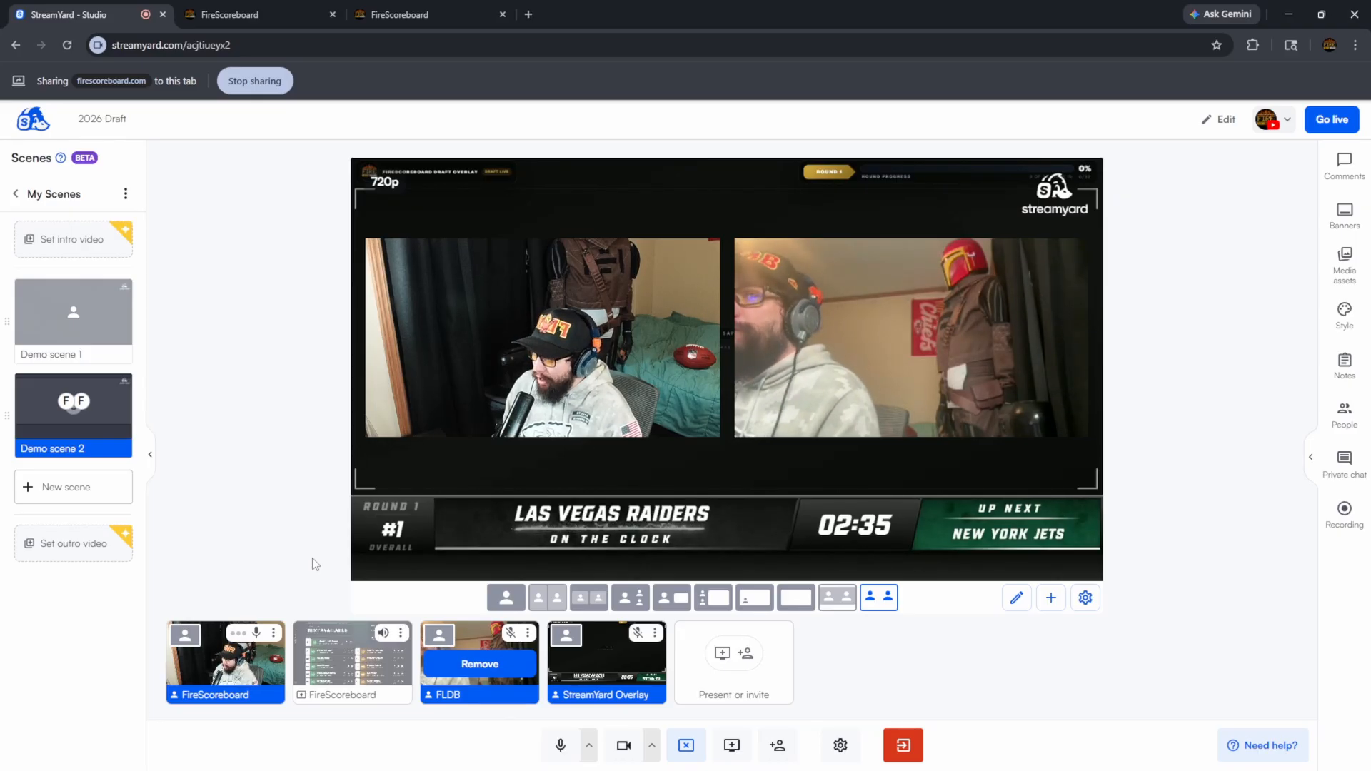
left_click(706, 605)
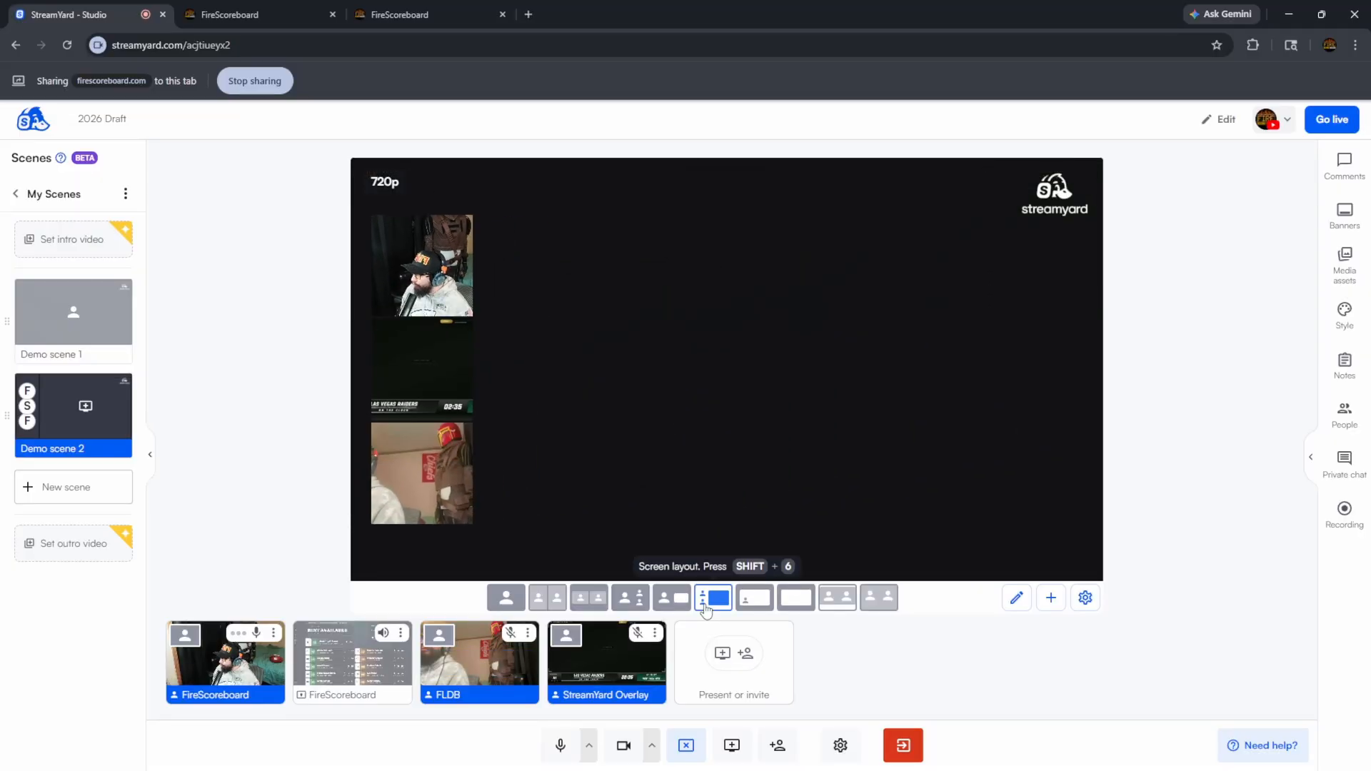
left_click(879, 599)
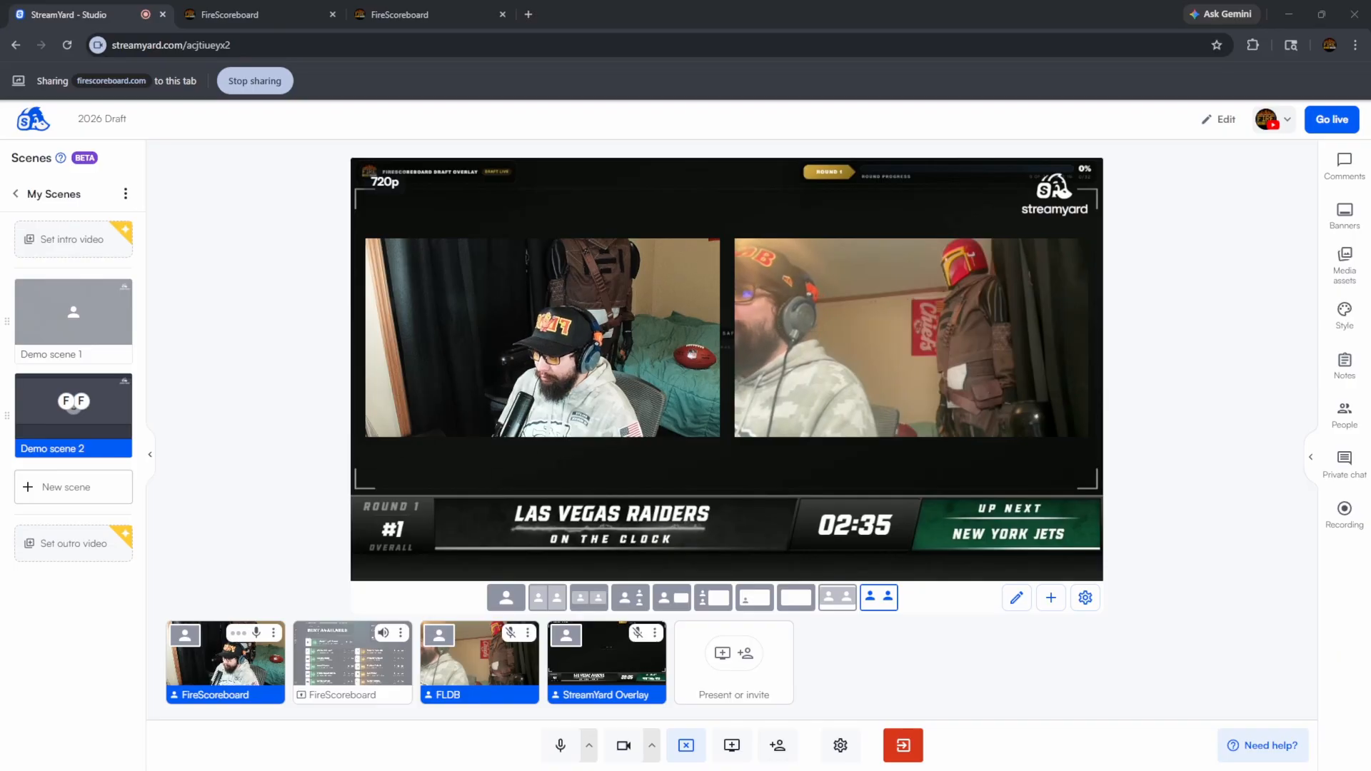
Start another custom layout with only the StreamYard Overlay guest on stage, and add a camera slot stretched across the full canvas
left_click(1016, 597)
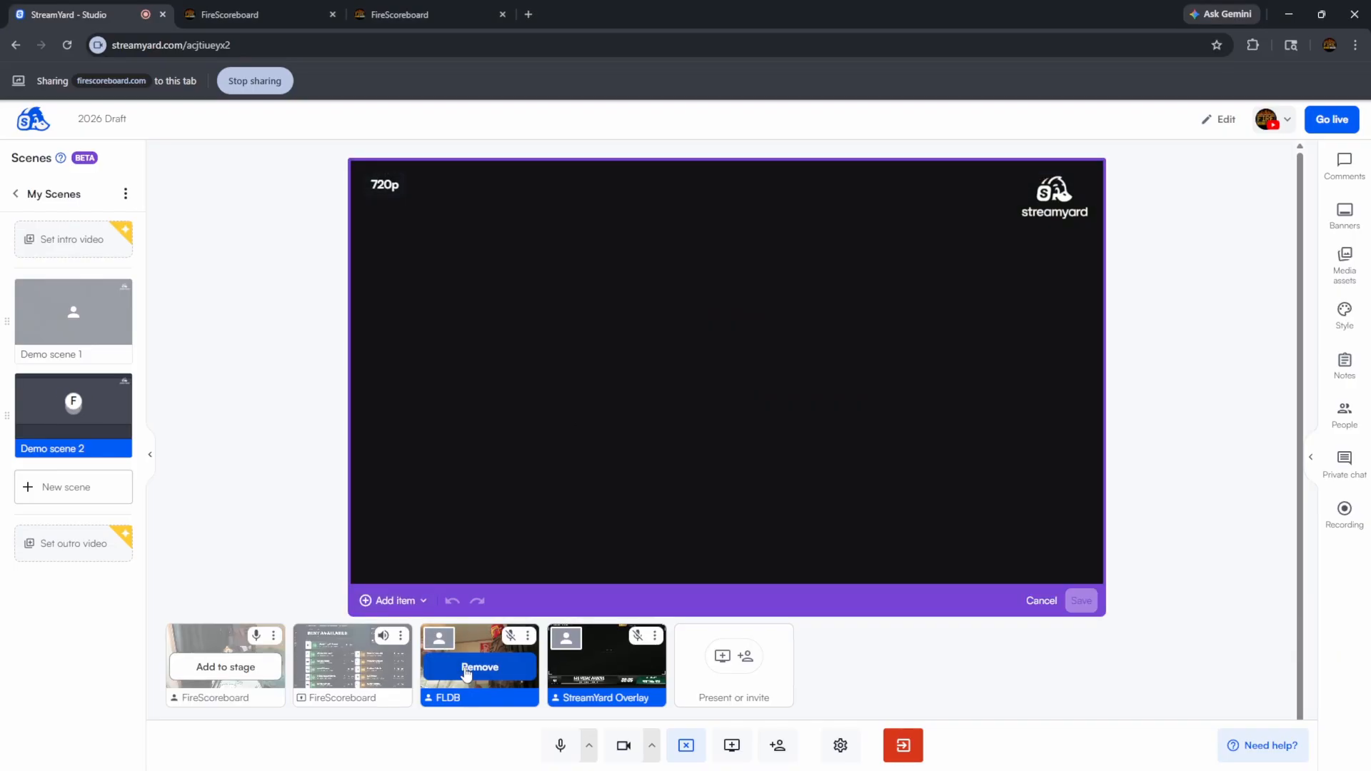
left_click(395, 601)
left_click(443, 631)
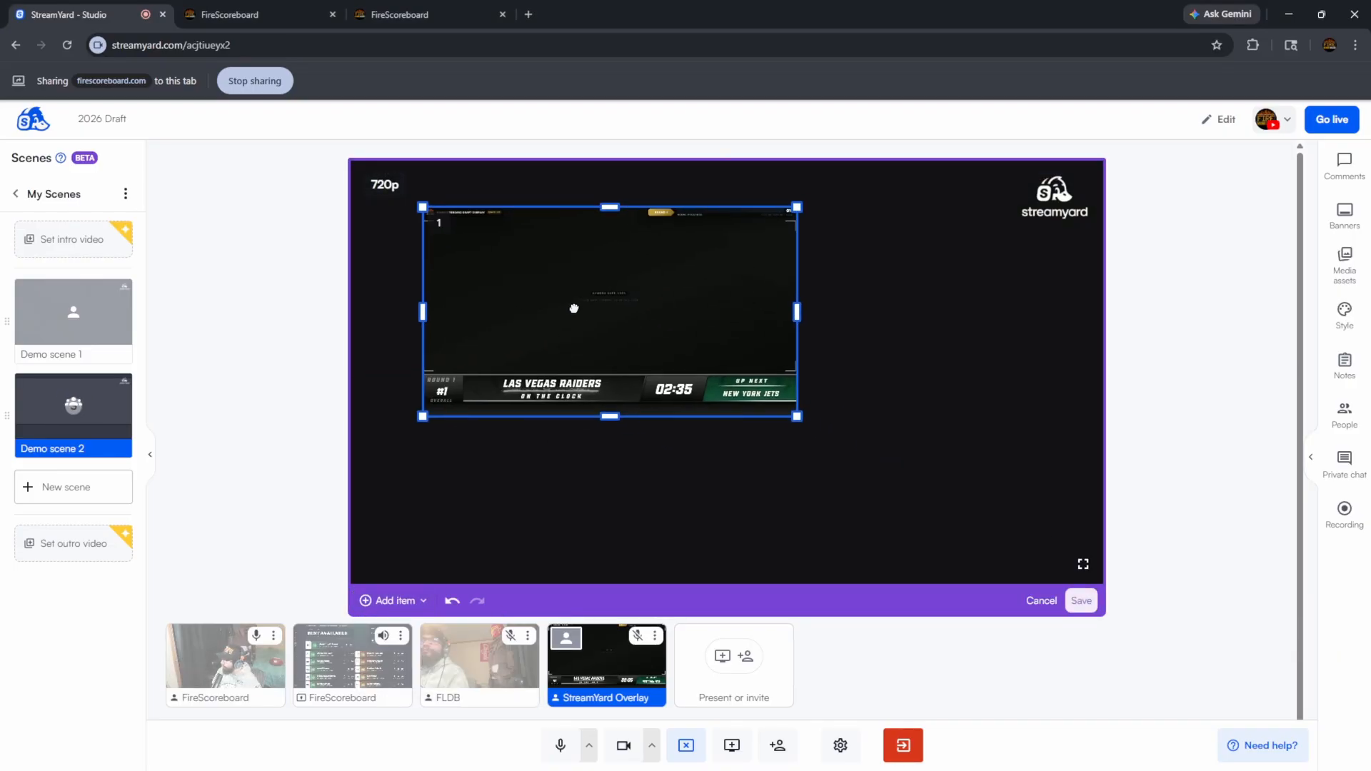
left_click_drag(726, 371, 1102, 582)
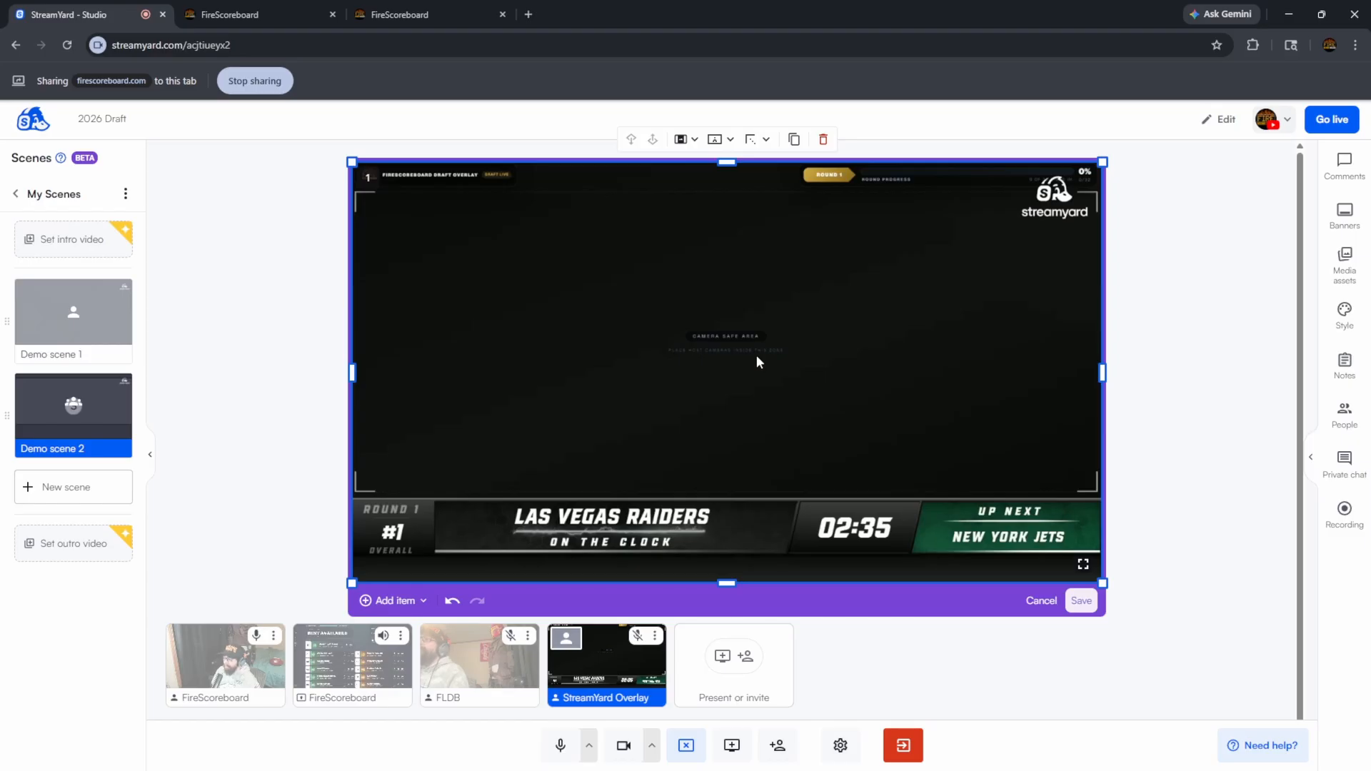
Add a dynamic camera grid and shape it into a narrow column along the canvas's left edge, between the overlay's header and ticker bar
left_click(395, 601)
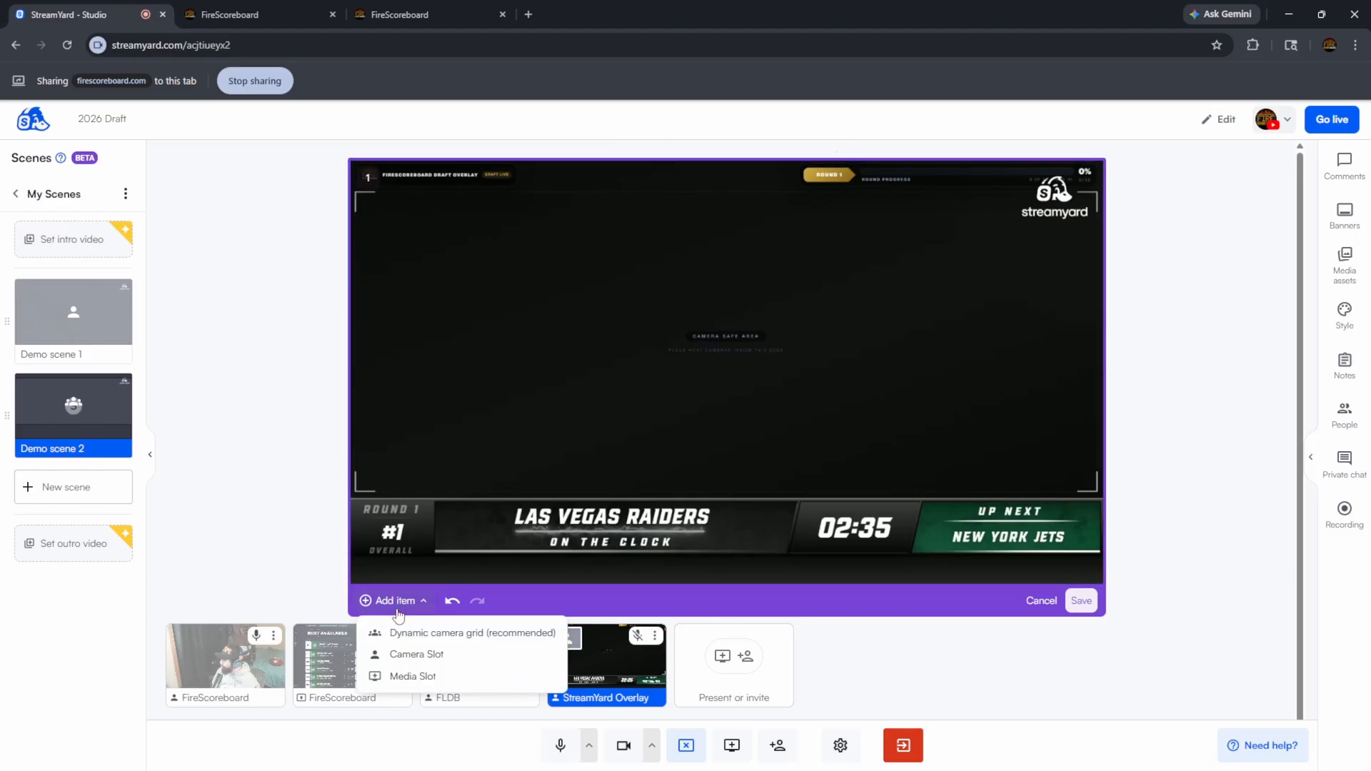
left_click(414, 628)
left_click_drag(635, 348, 568, 320)
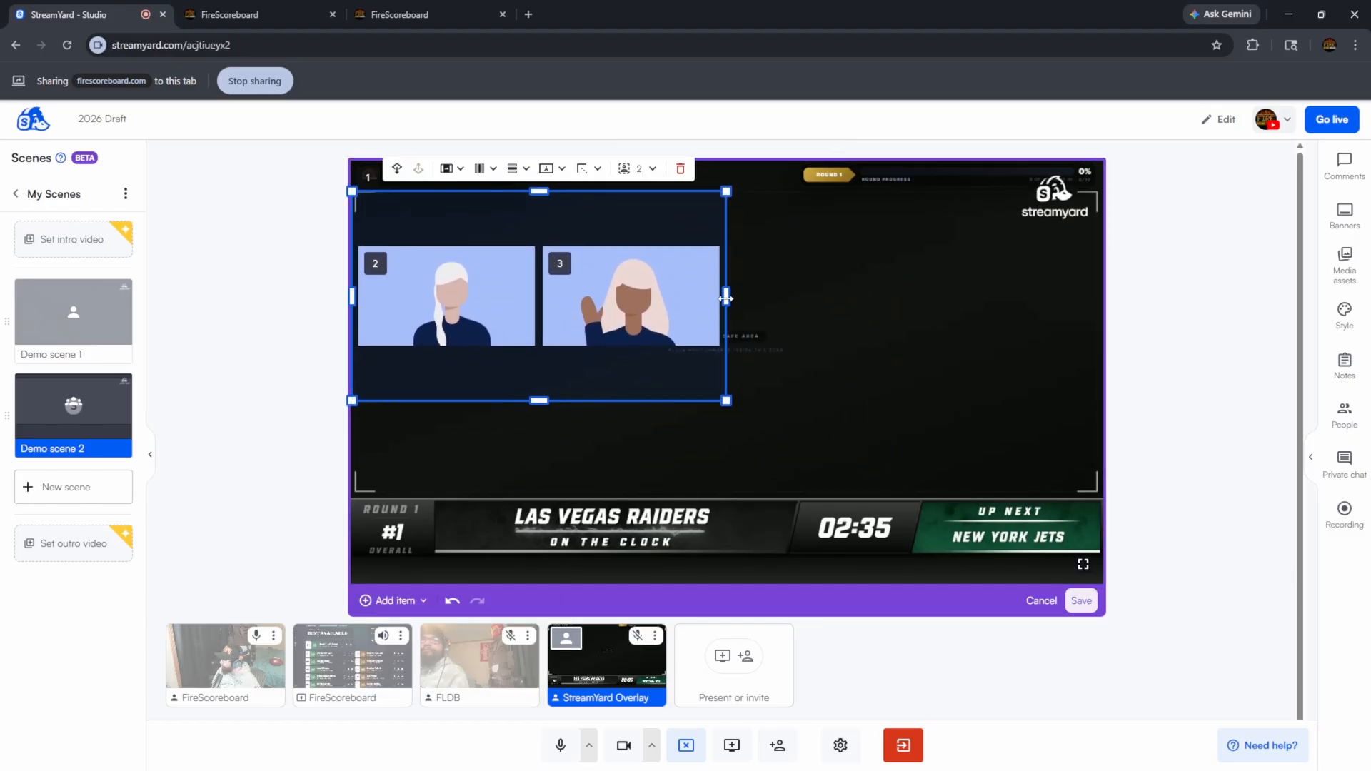
left_click_drag(725, 292, 481, 296)
left_click_drag(413, 412, 408, 492)
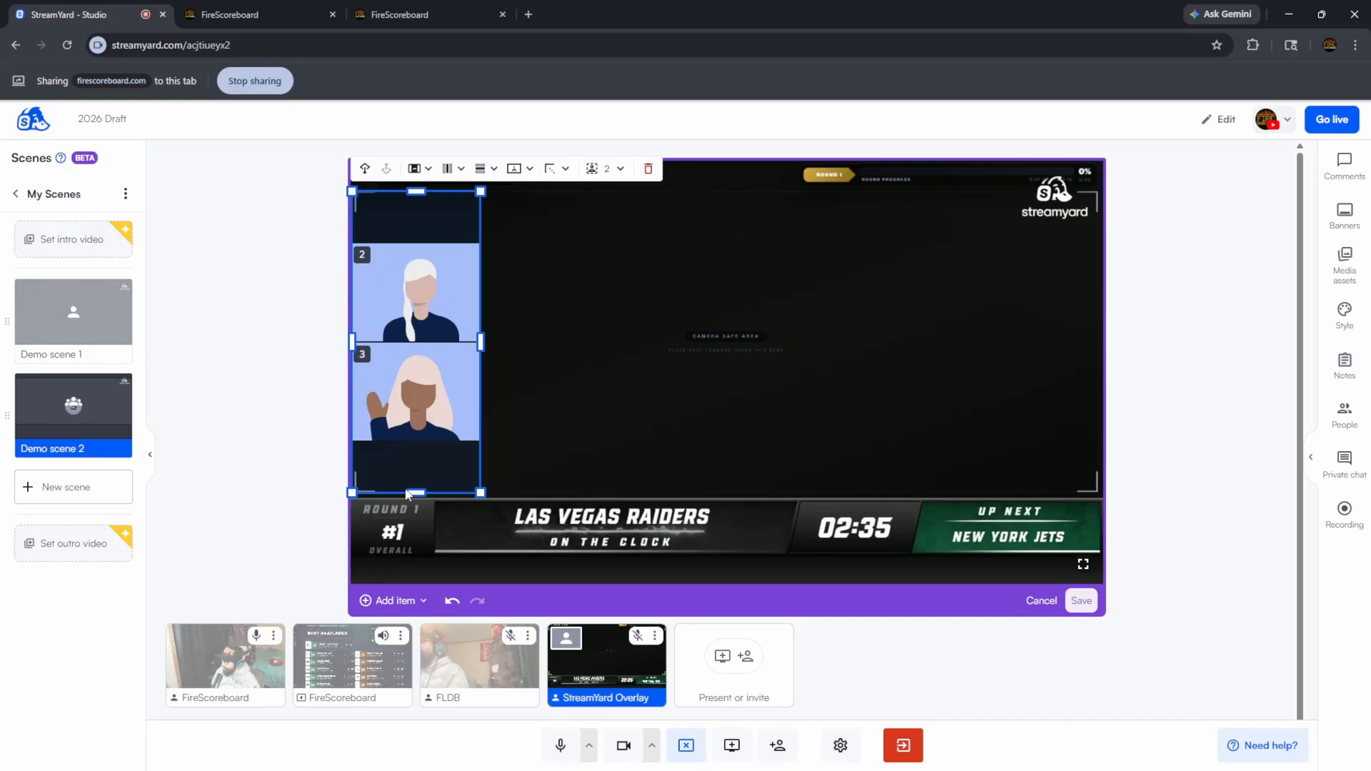
Add a media slot beside the camera column and stretch it over the remaining width, down to the ticker bar
left_click(394, 601)
left_click(435, 672)
left_click_drag(618, 364, 568, 292)
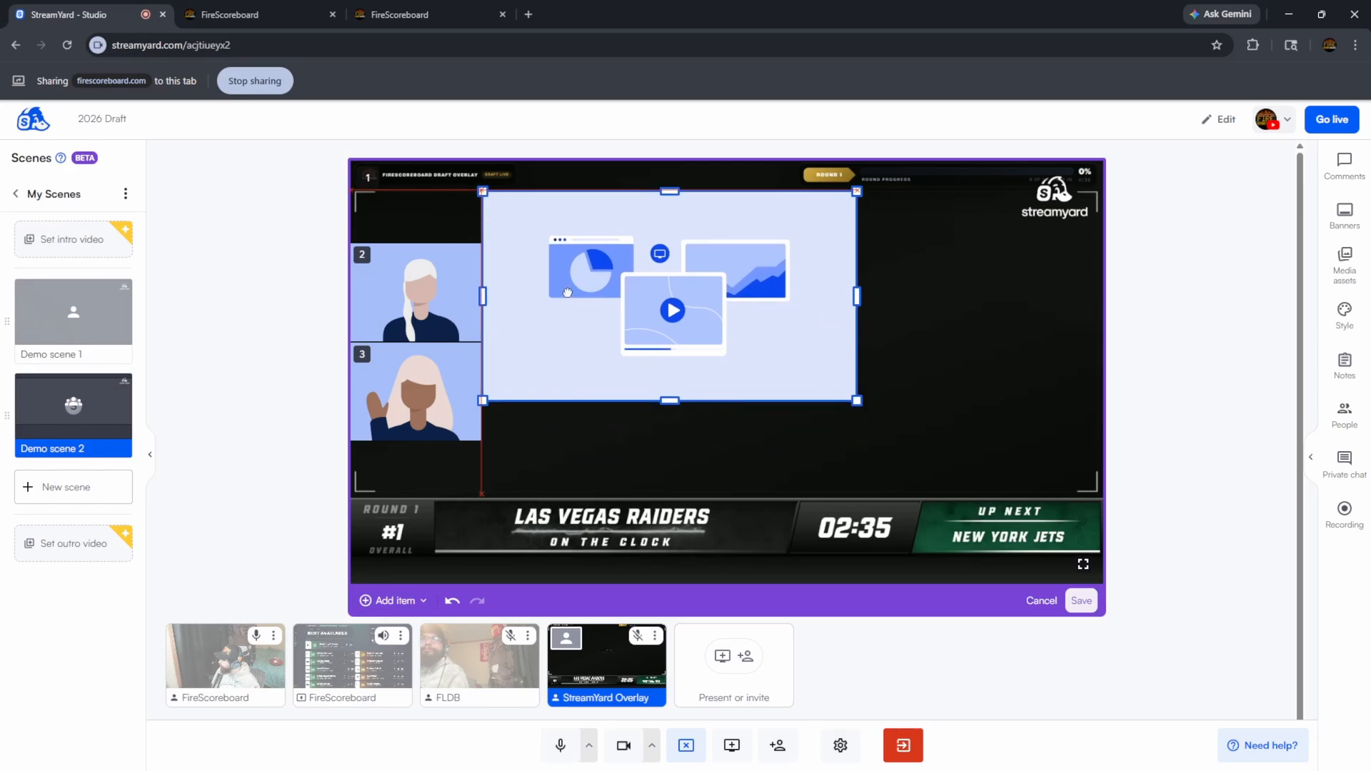
left_click_drag(857, 296, 1102, 296)
left_click_drag(793, 401, 746, 492)
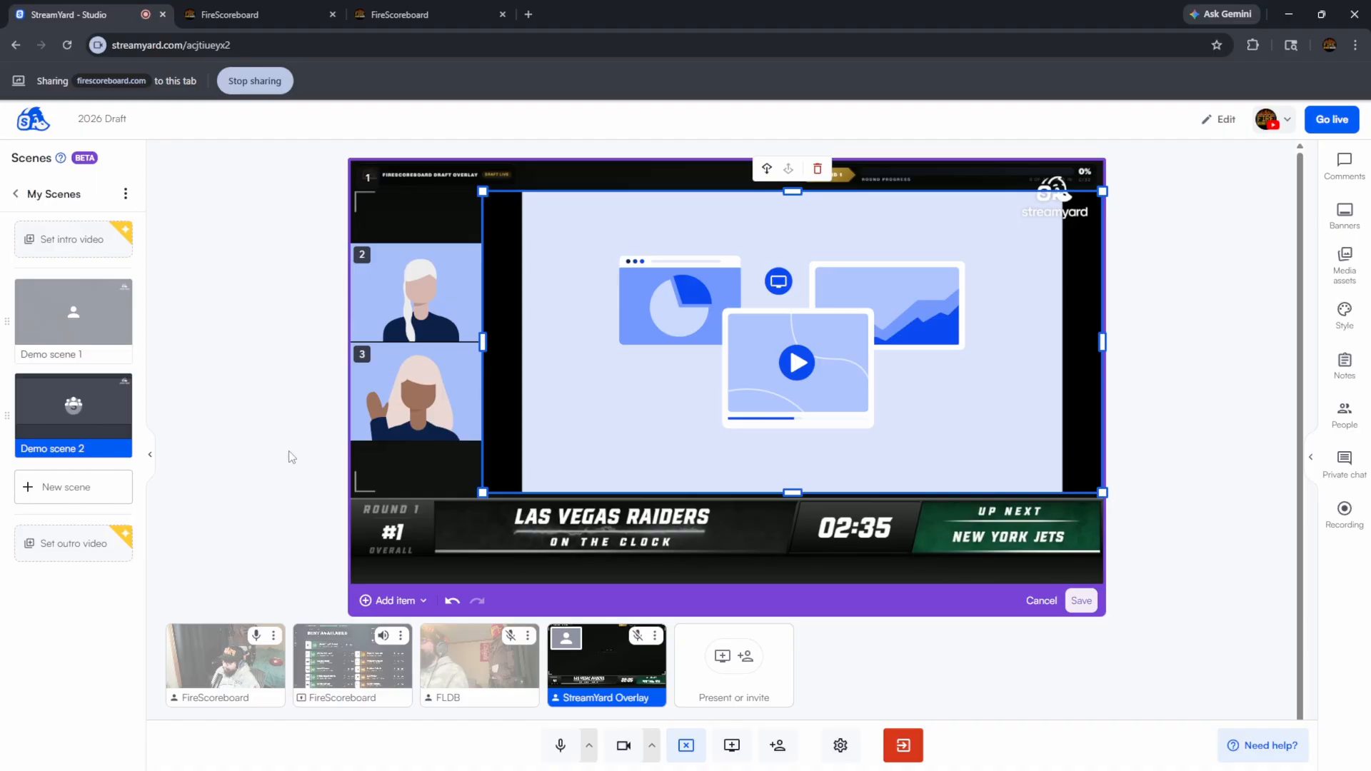
Save the arrangement as a new layout named "FireScoreboard Overlay Media"
left_click(1081, 600)
type("F")
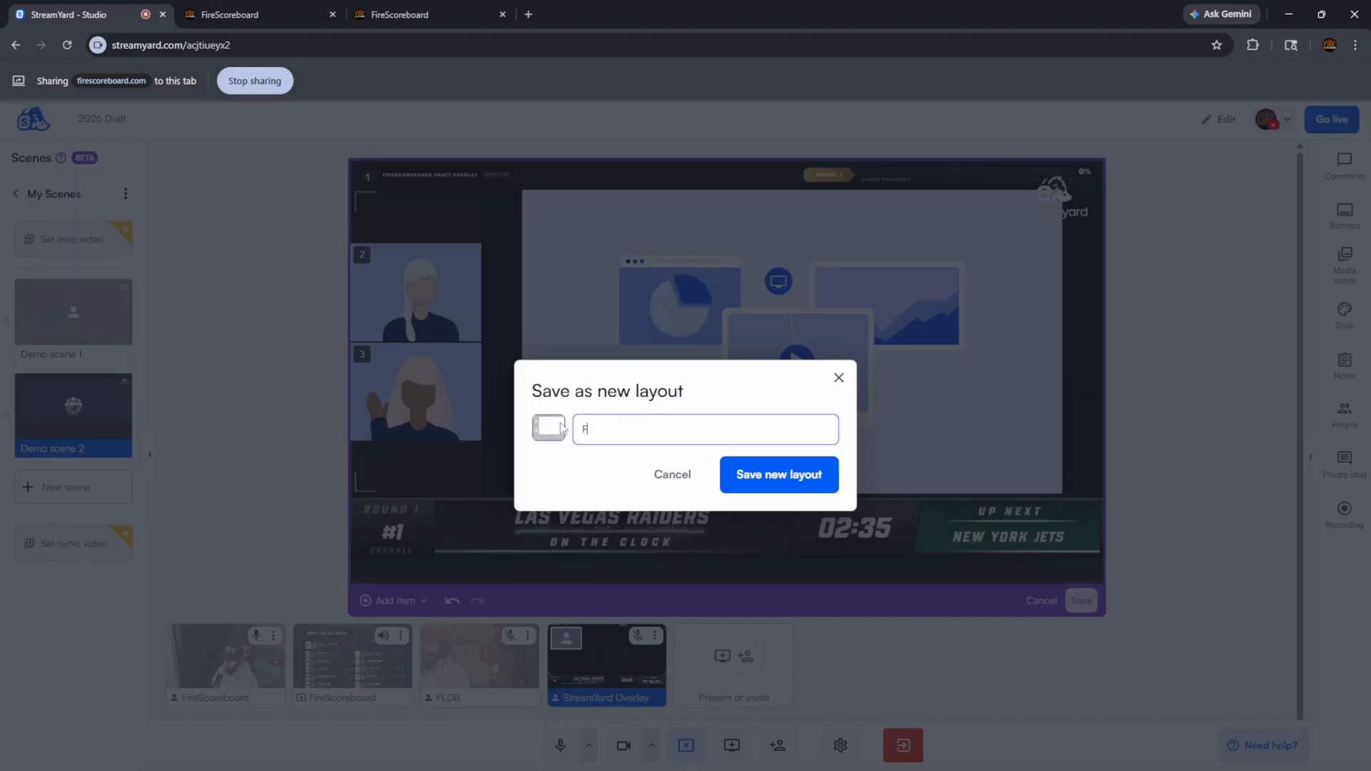
type("ireScoreboard Overlay Media")
left_click(759, 476)
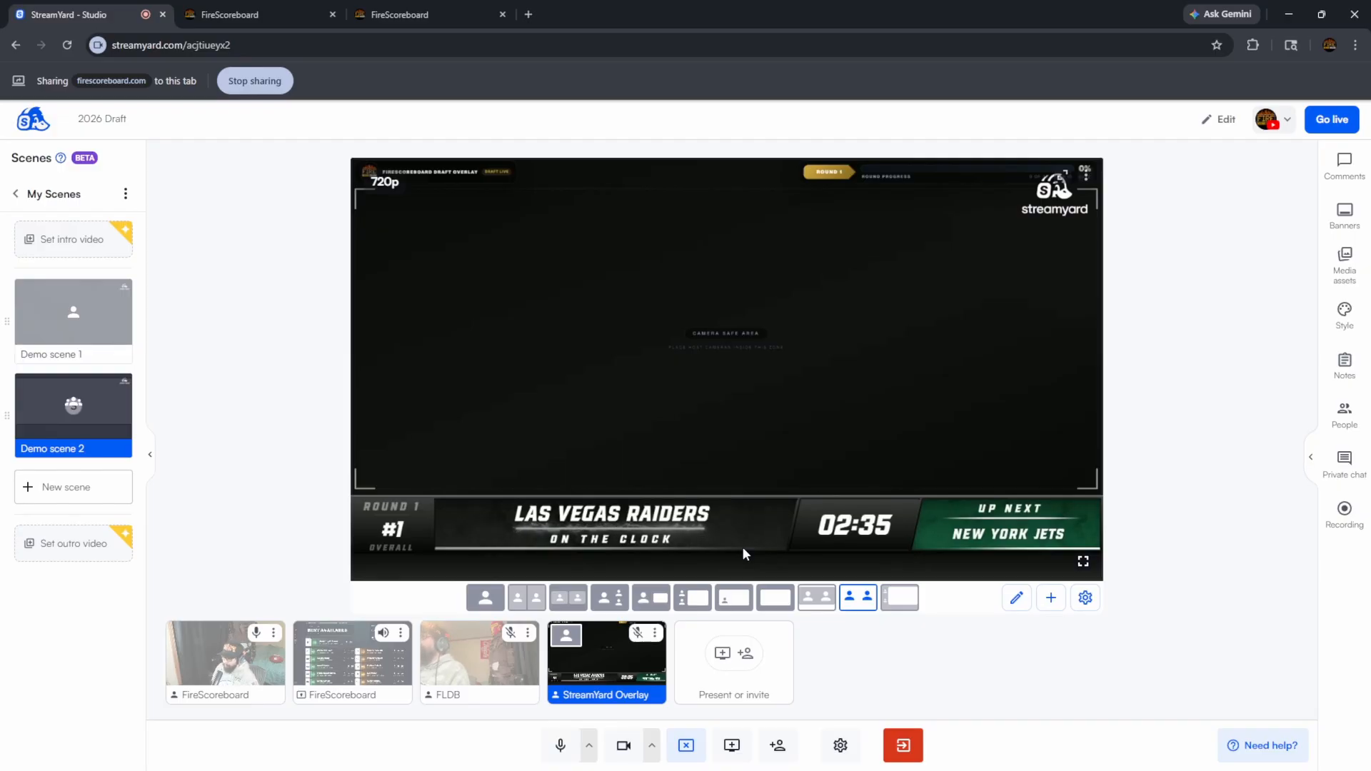
Bring both host cameras and the shared FireScoreboard tab on stage, and show them in the FireScoreboard Overlay Media layout
left_click(221, 662)
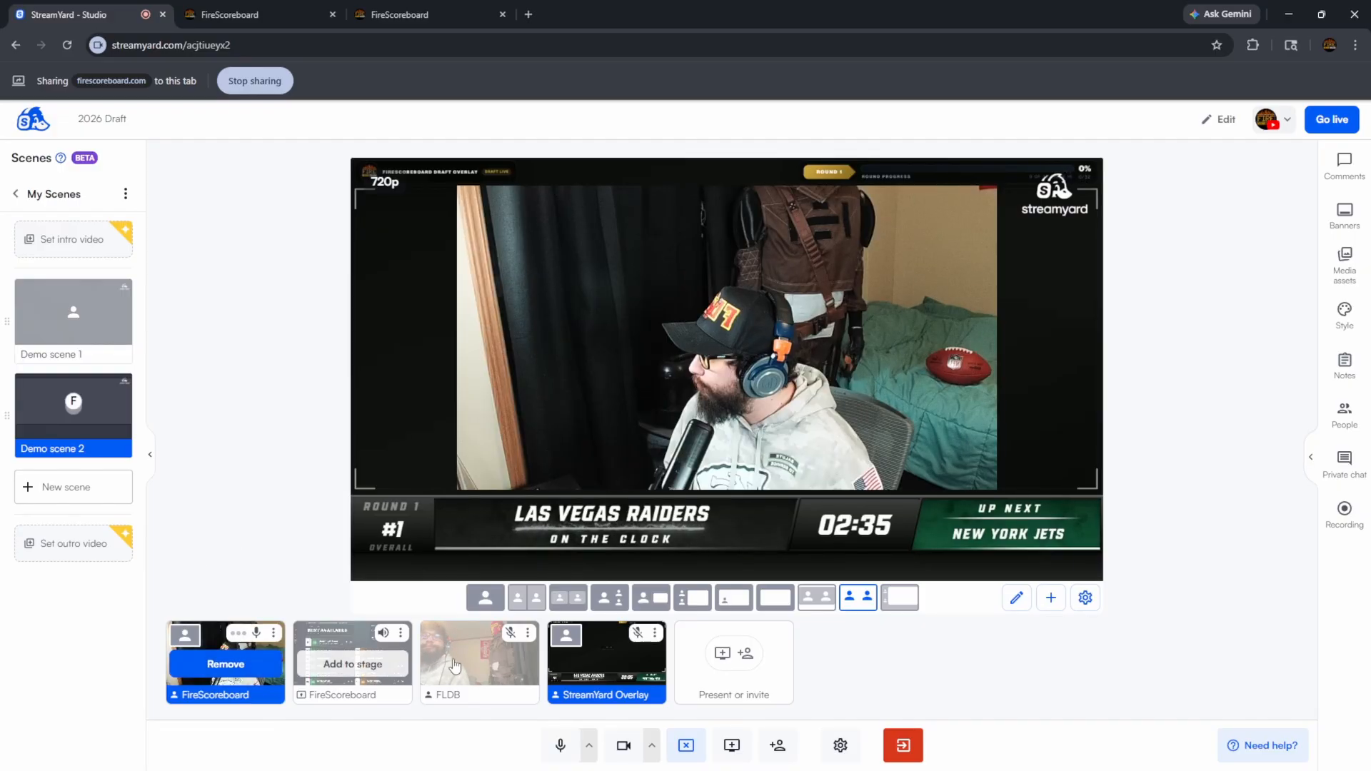
left_click(457, 665)
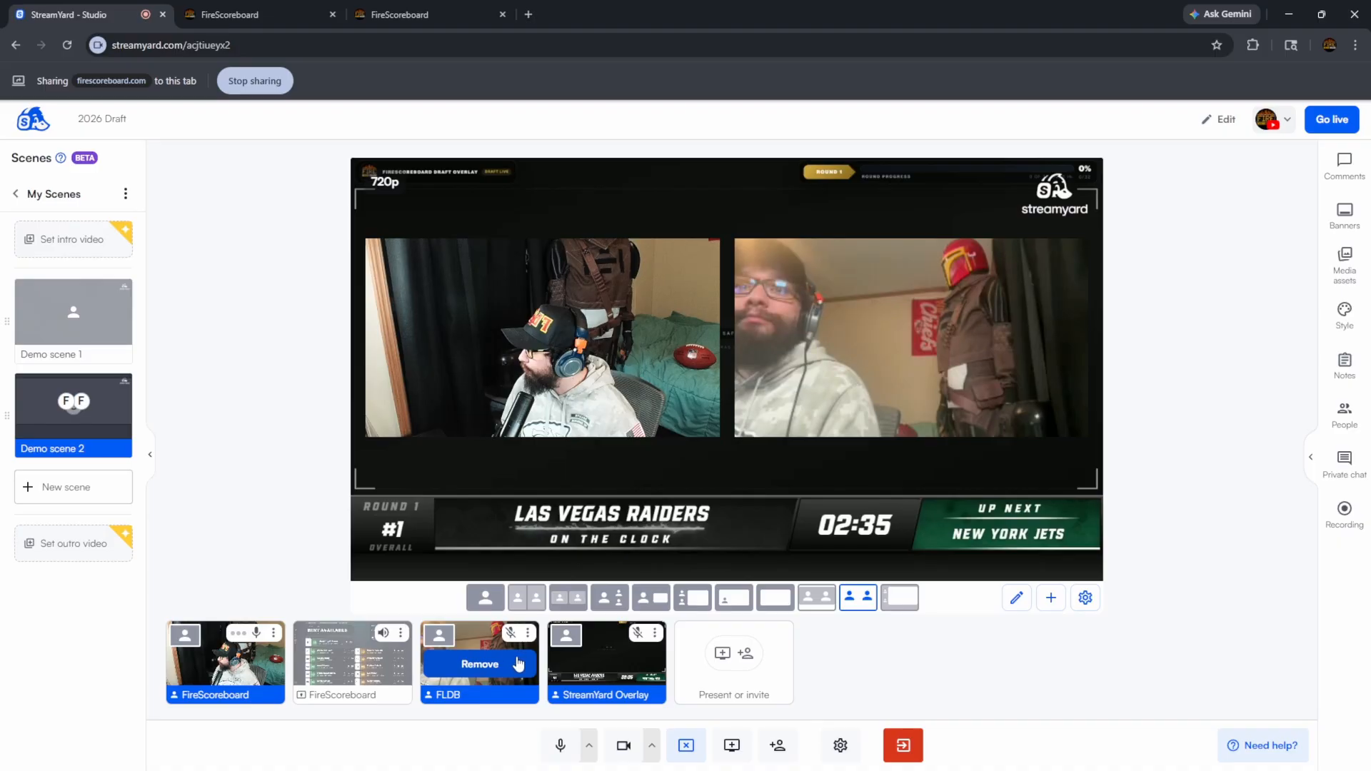
left_click(900, 598)
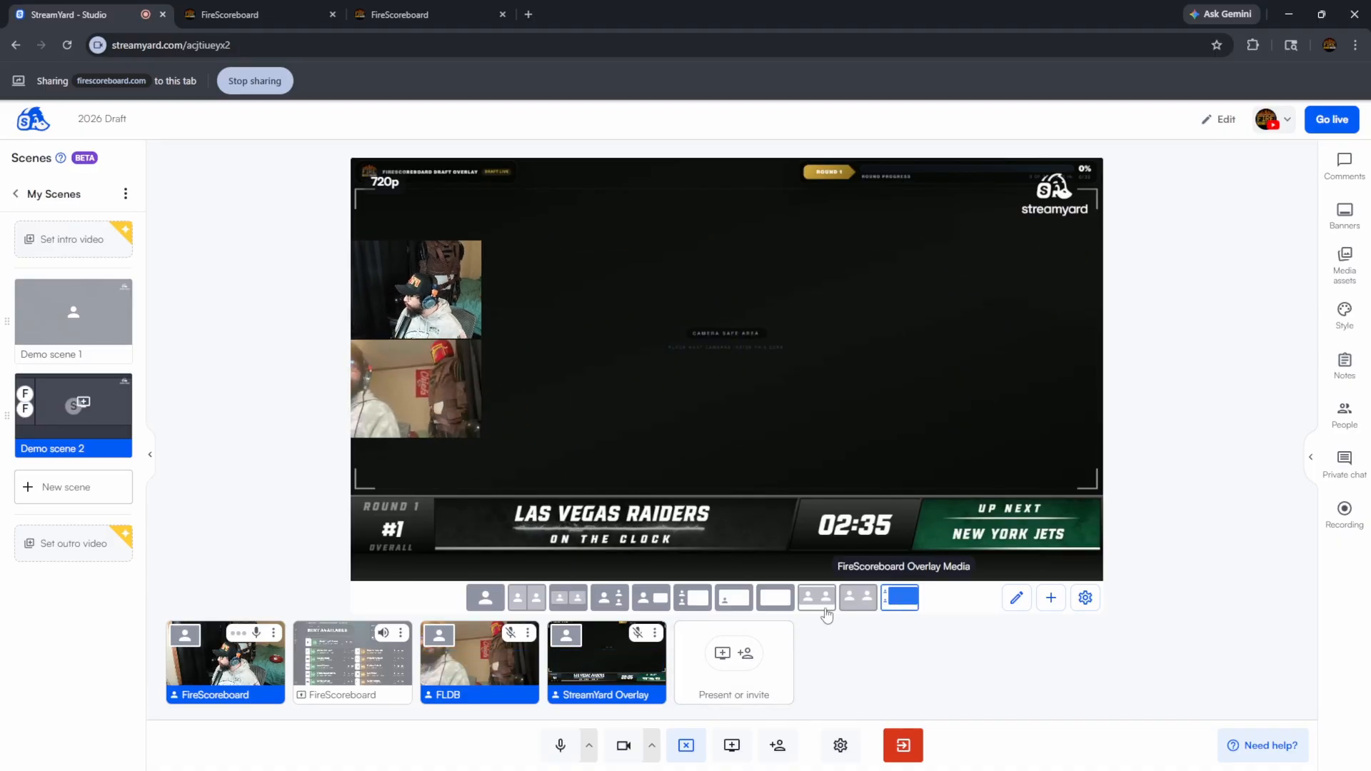
left_click(334, 664)
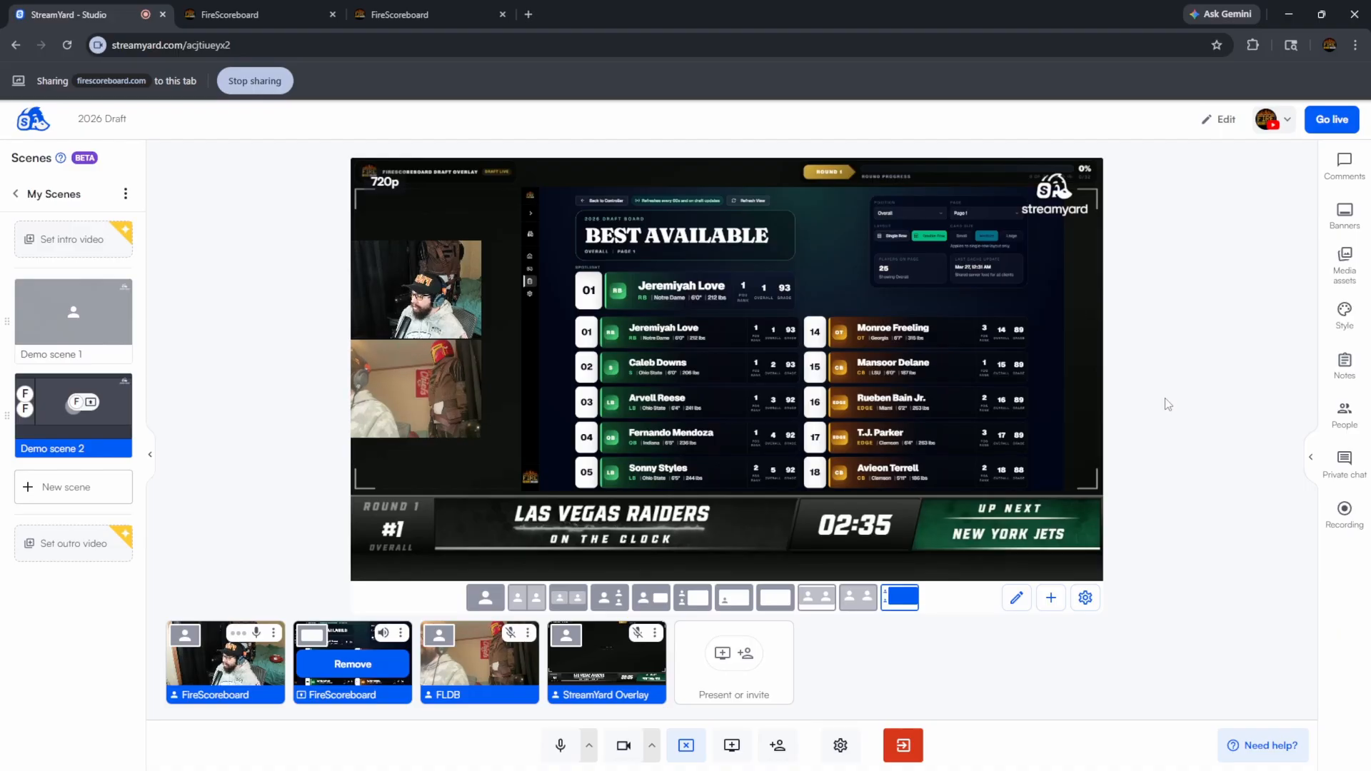
left_click(863, 602)
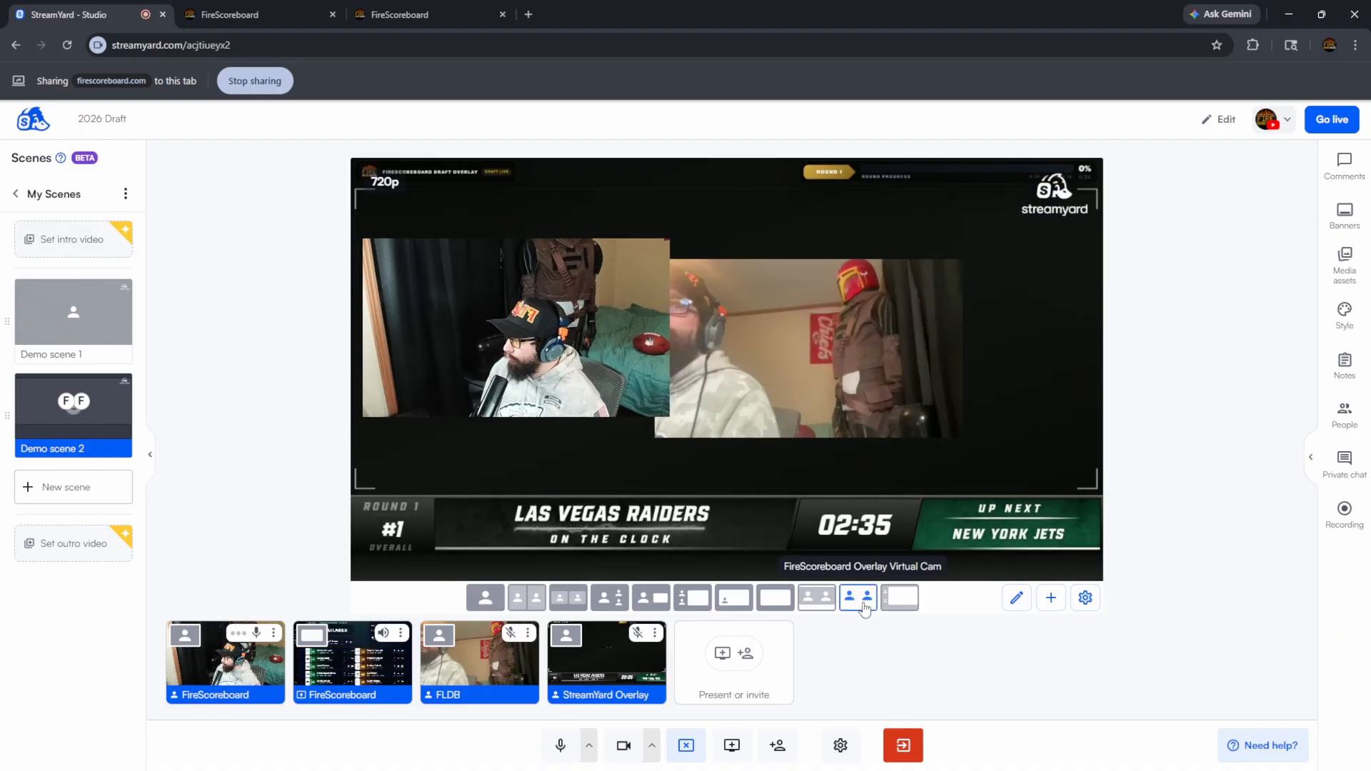
left_click(899, 604)
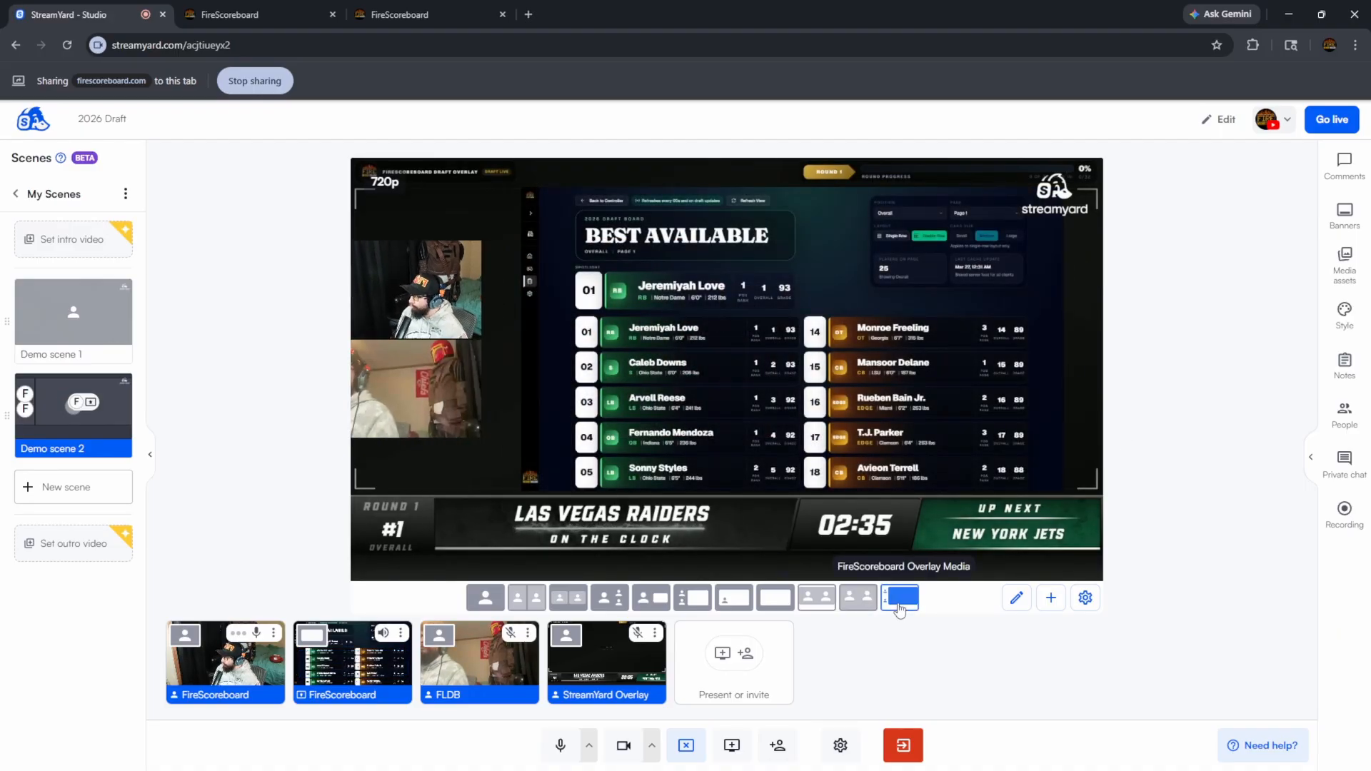